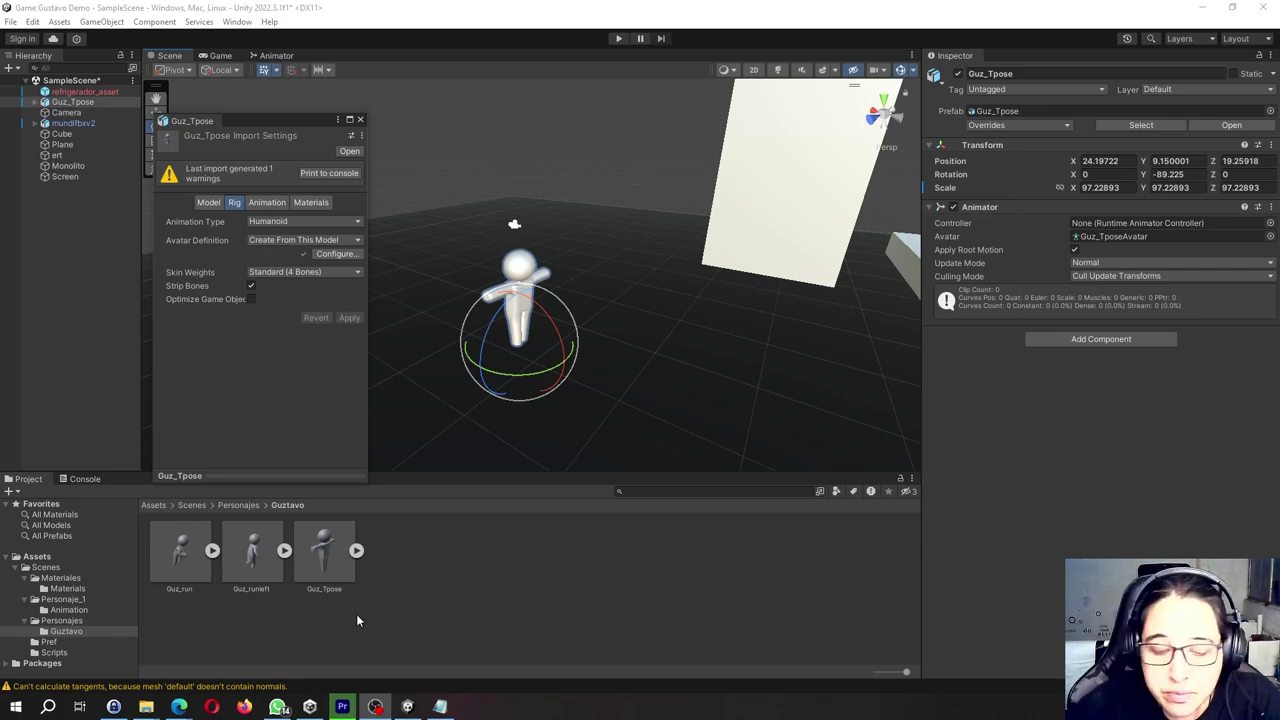
Review the Guz_run, Guz_runleft and Guz_Tpose import settings, then select and orbit the character.
click(178, 567)
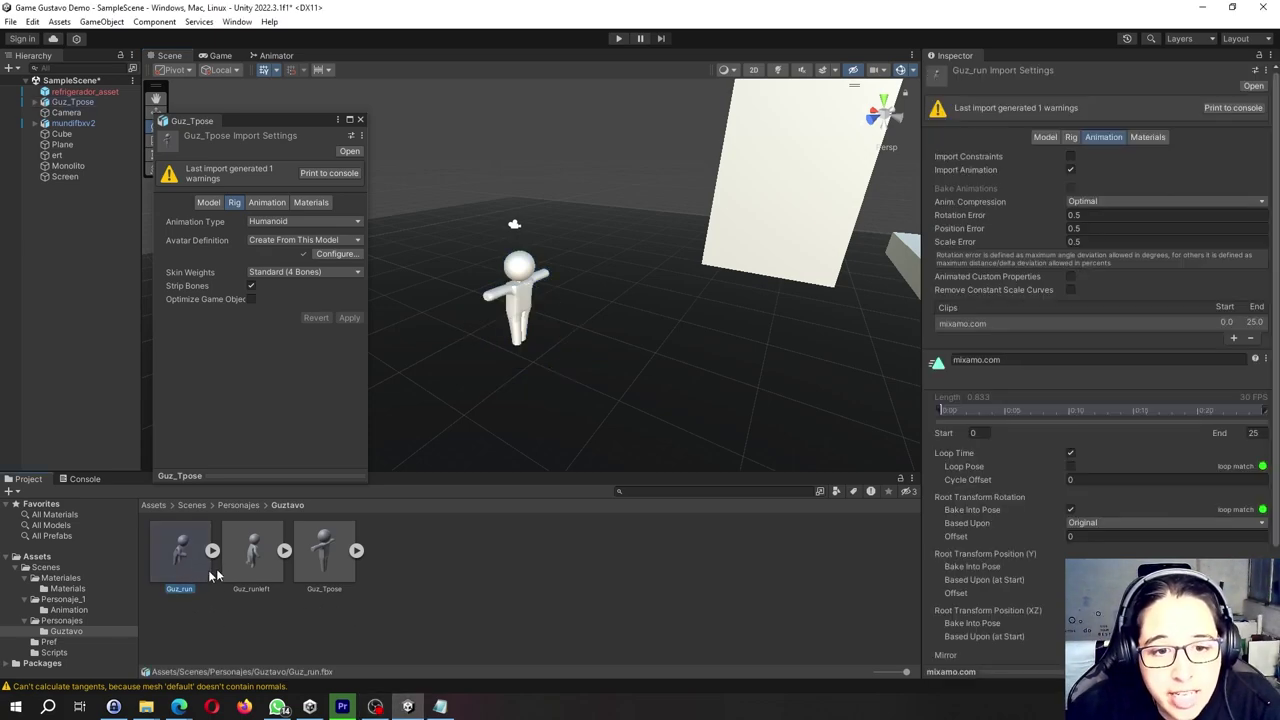
click(238, 570)
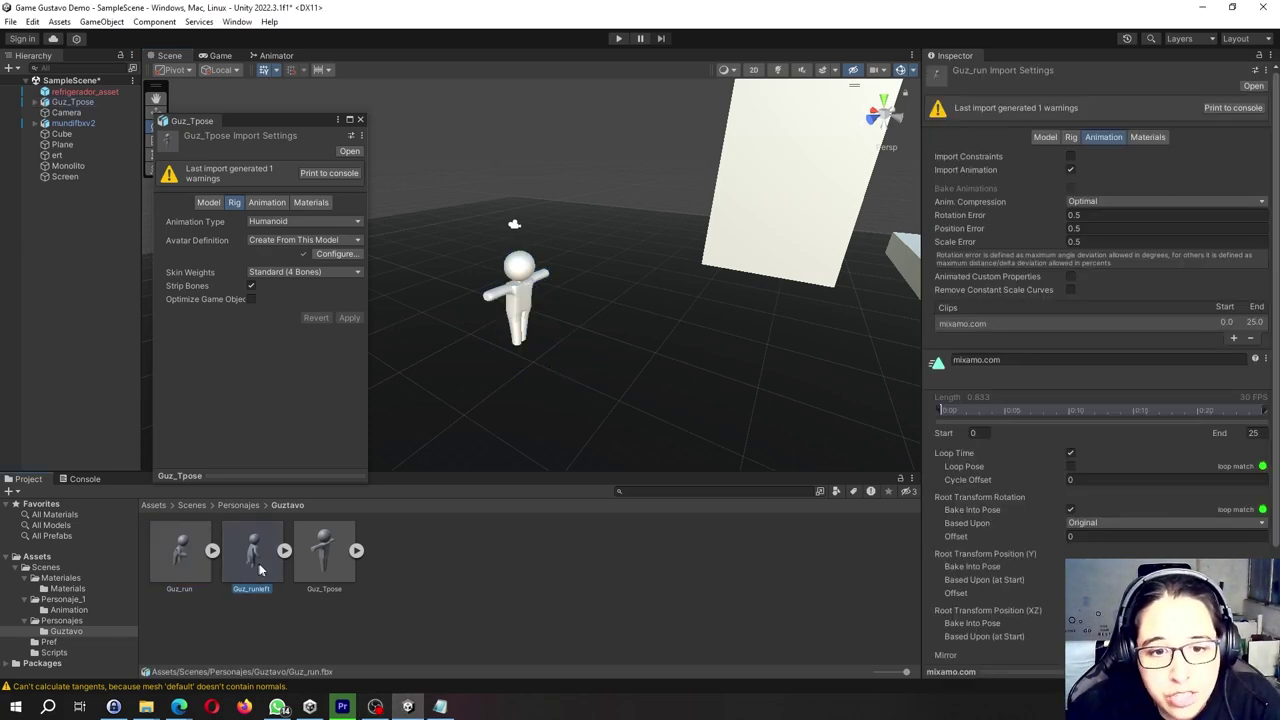
click(316, 566)
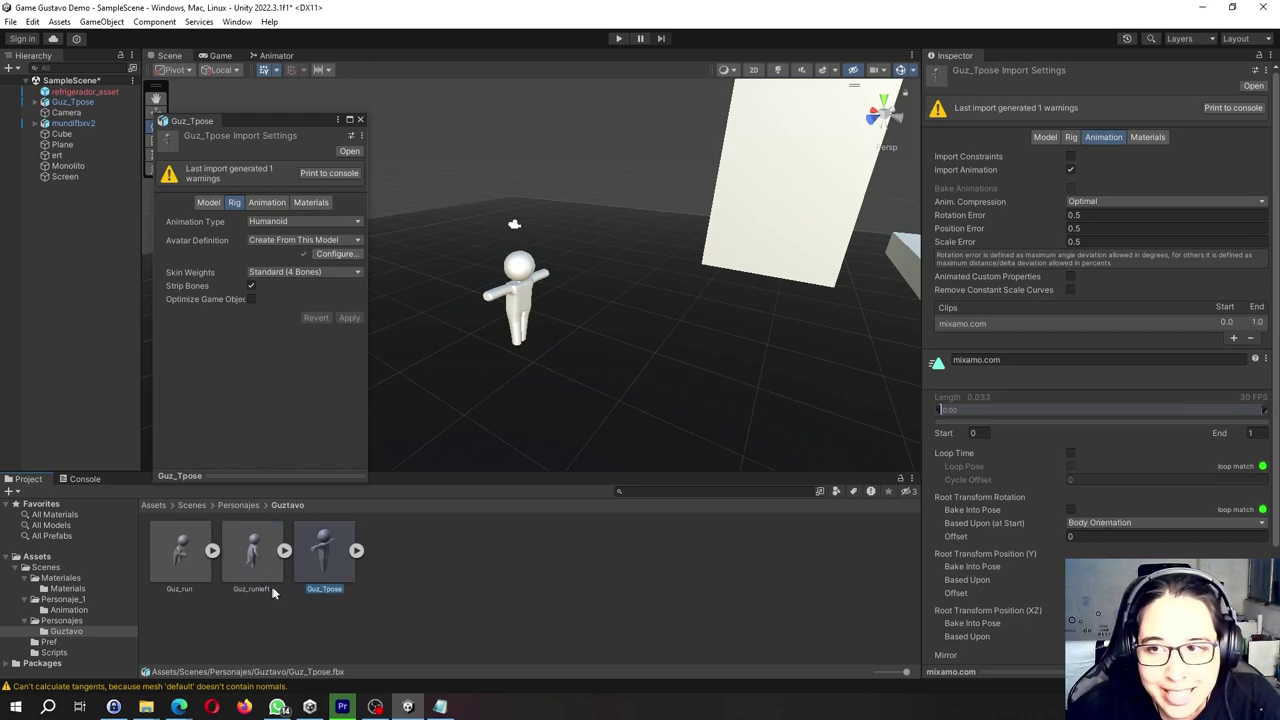
click(519, 305)
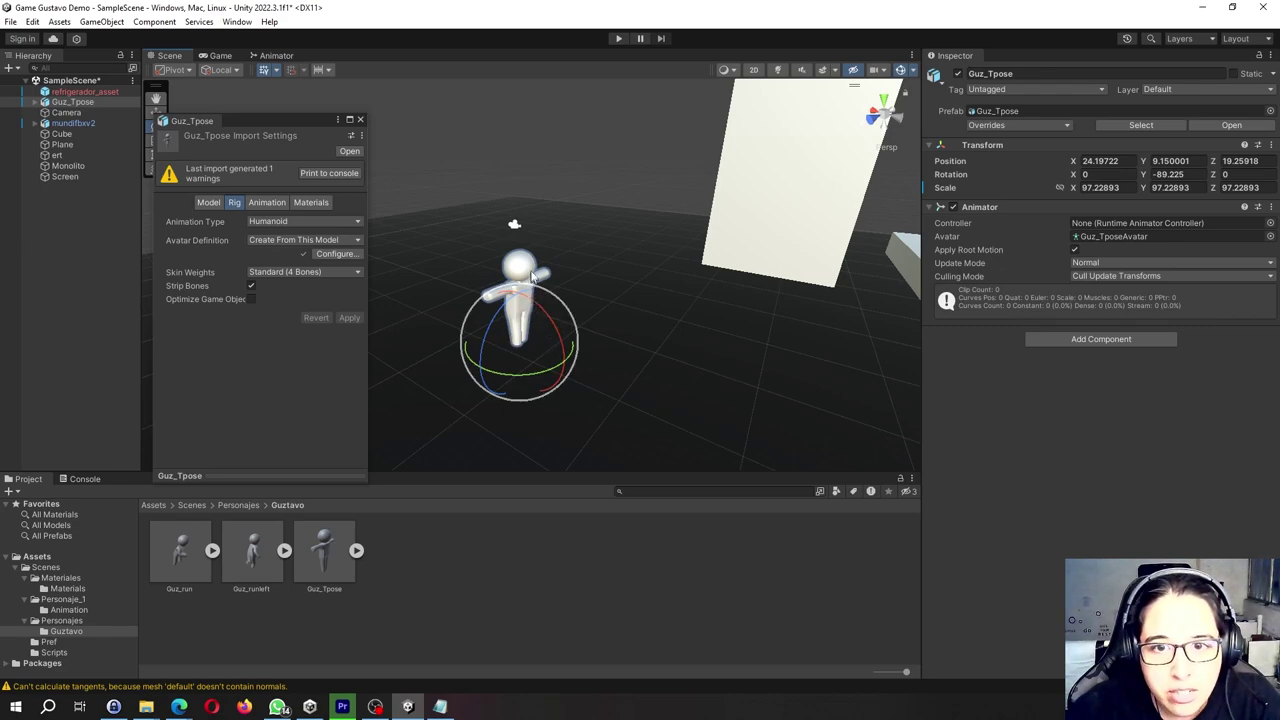
alt+drag(527, 318, 546, 359)
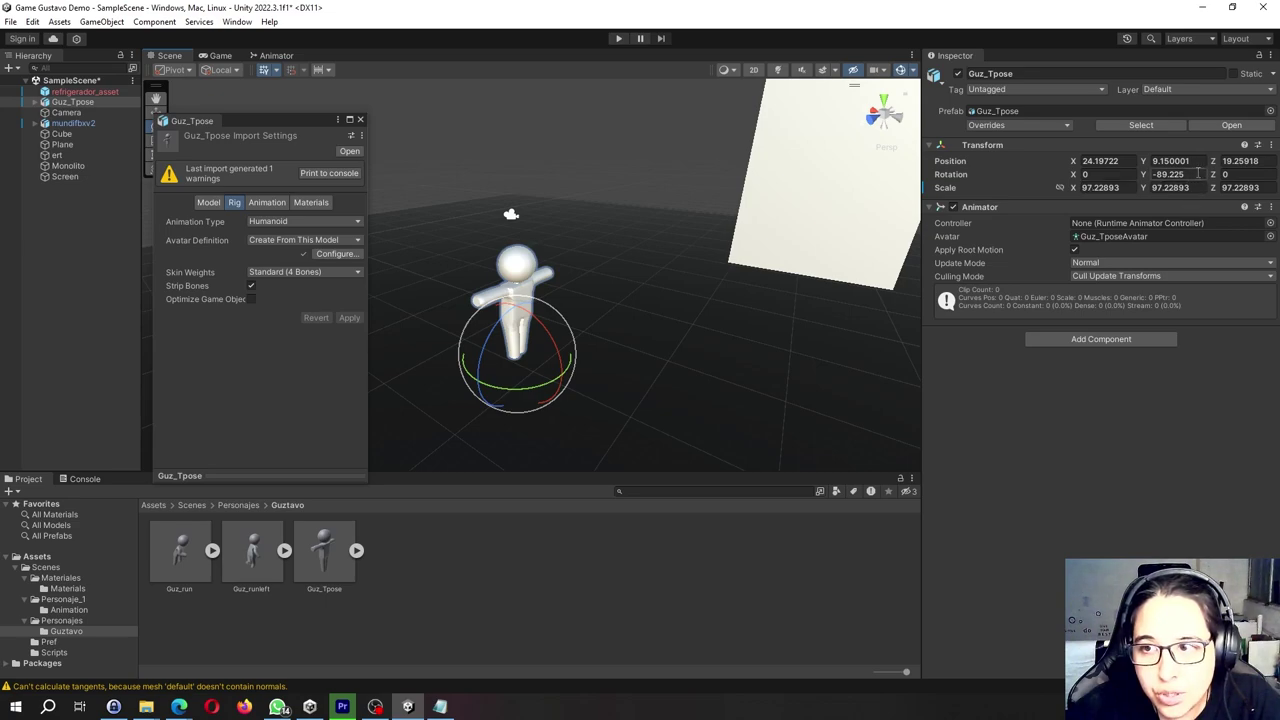
Try setting the character's X, Y and Z position to 0, then undo it.
click(1114, 160)
text(0)
key(Tab)
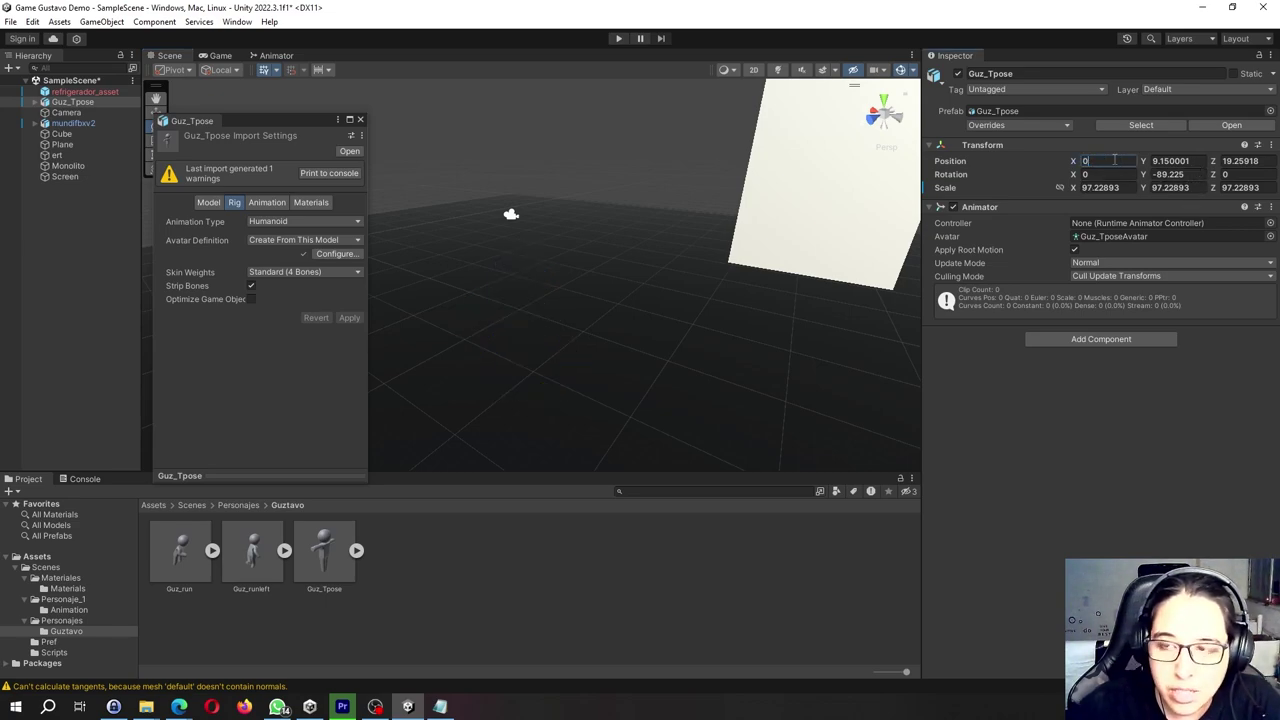
text(0)
key(Tab)
text(0)
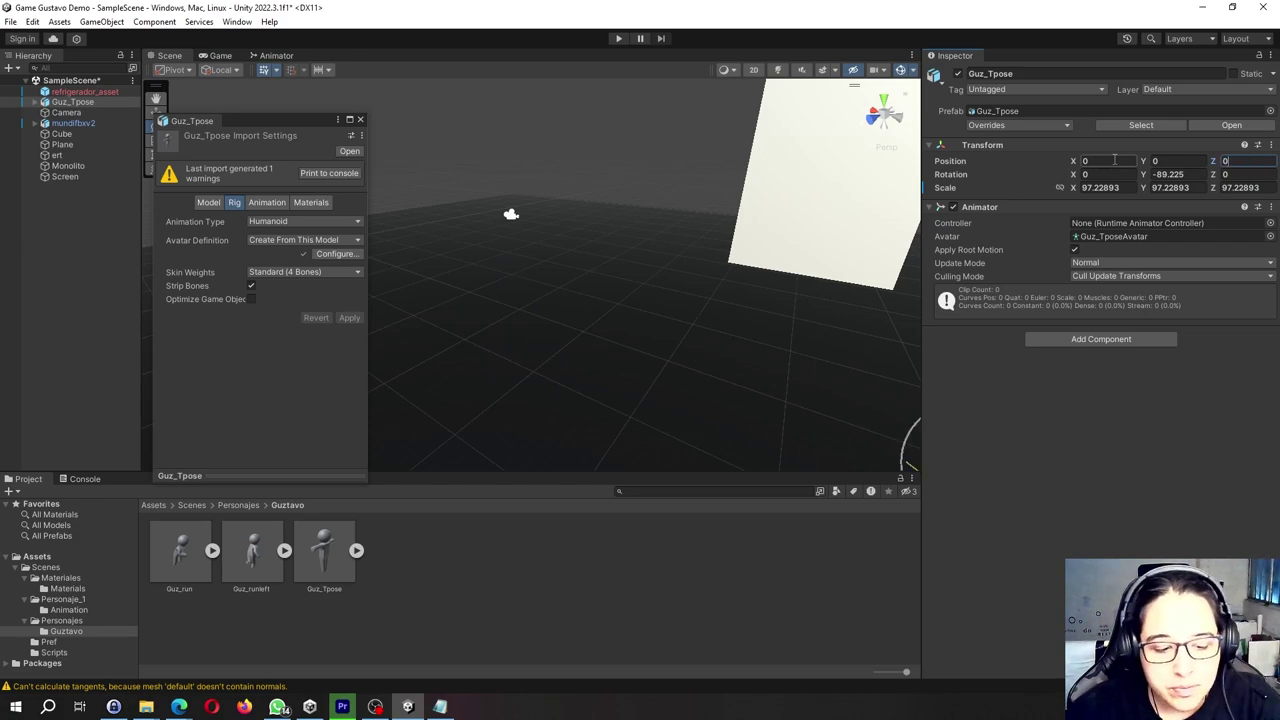
key(ctrl+z)
key(ctrl+z)
key(ctrl+z)
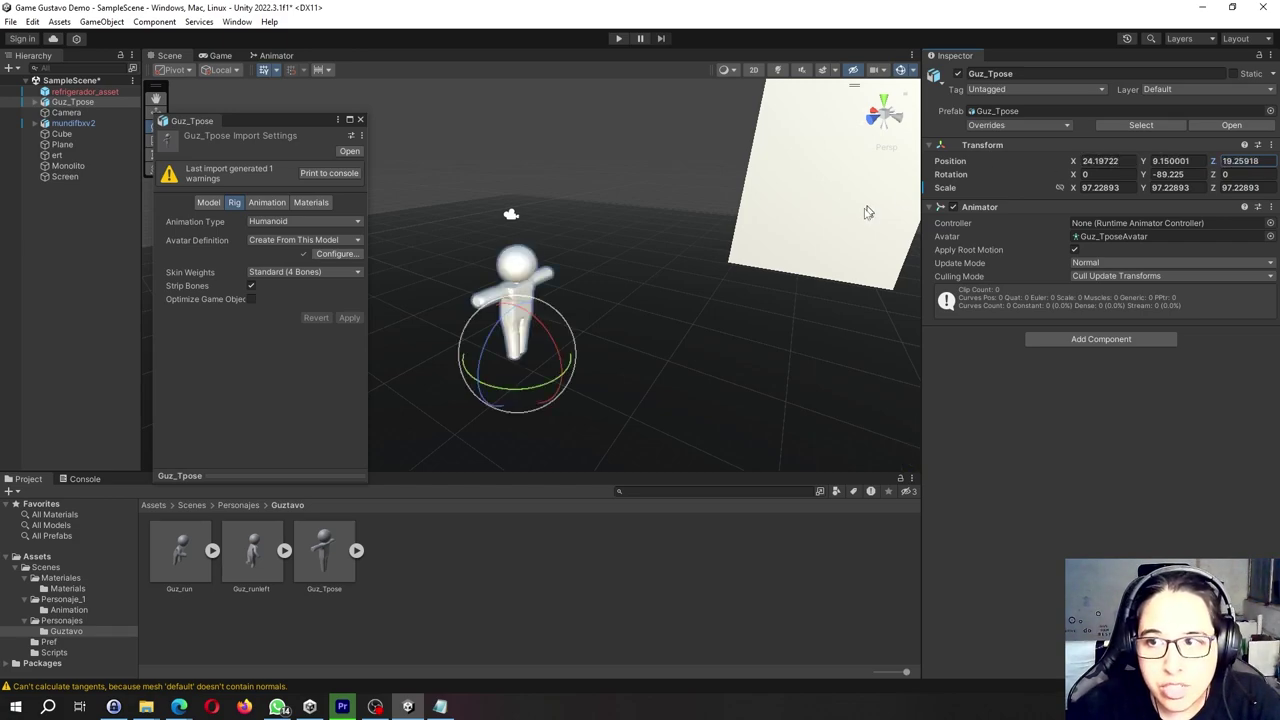
Switch the toolbar's gizmo handle position from Pivot to Center and reselect the character.
click(625, 357)
click(519, 275)
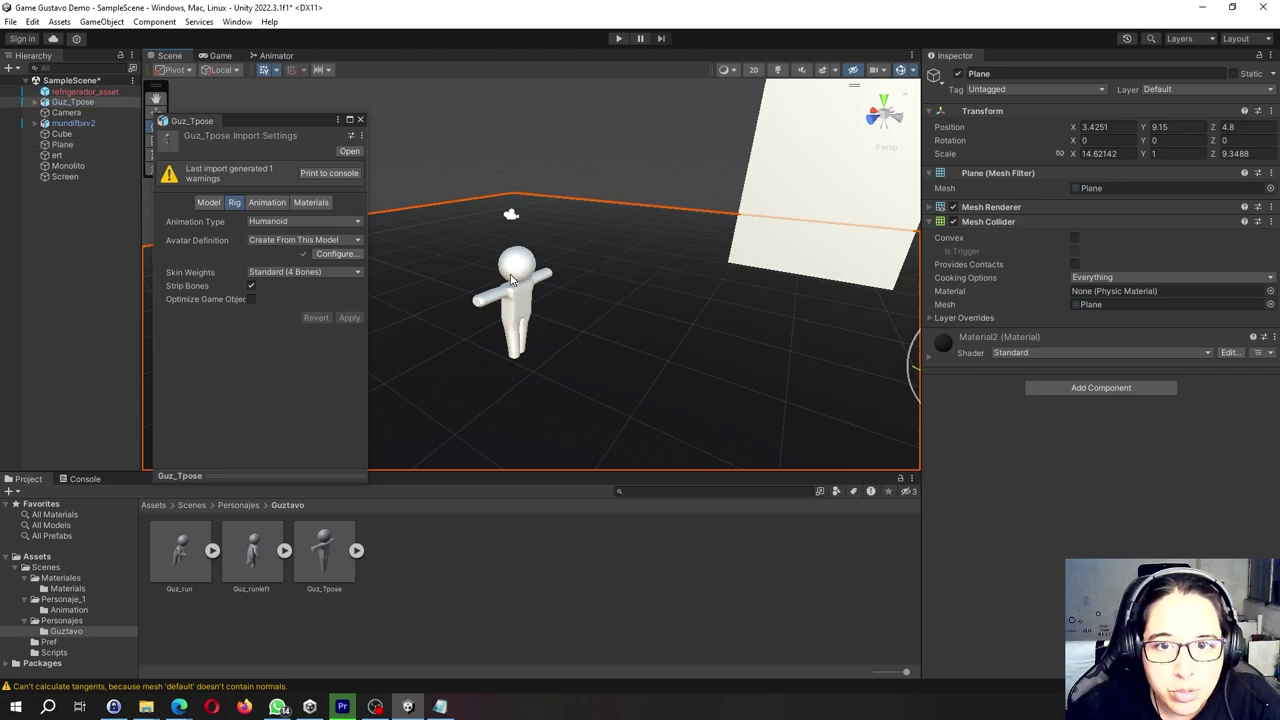
click(175, 69)
click(219, 88)
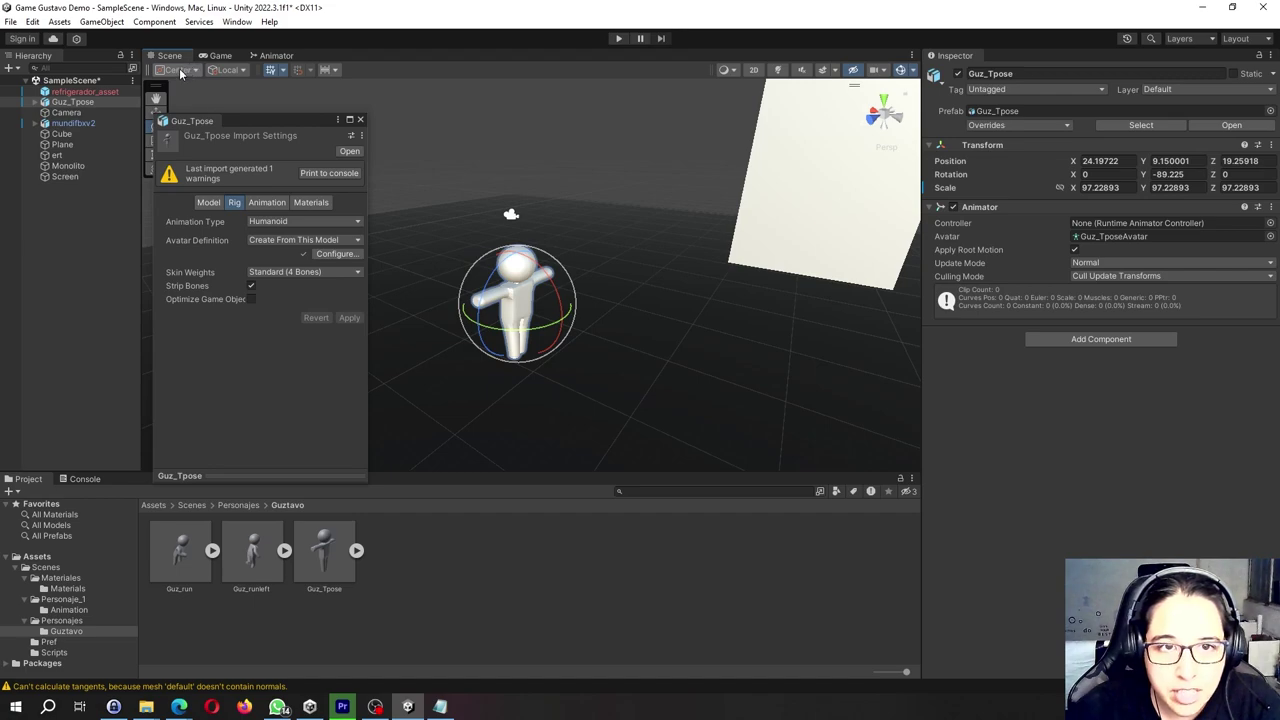
click(180, 71)
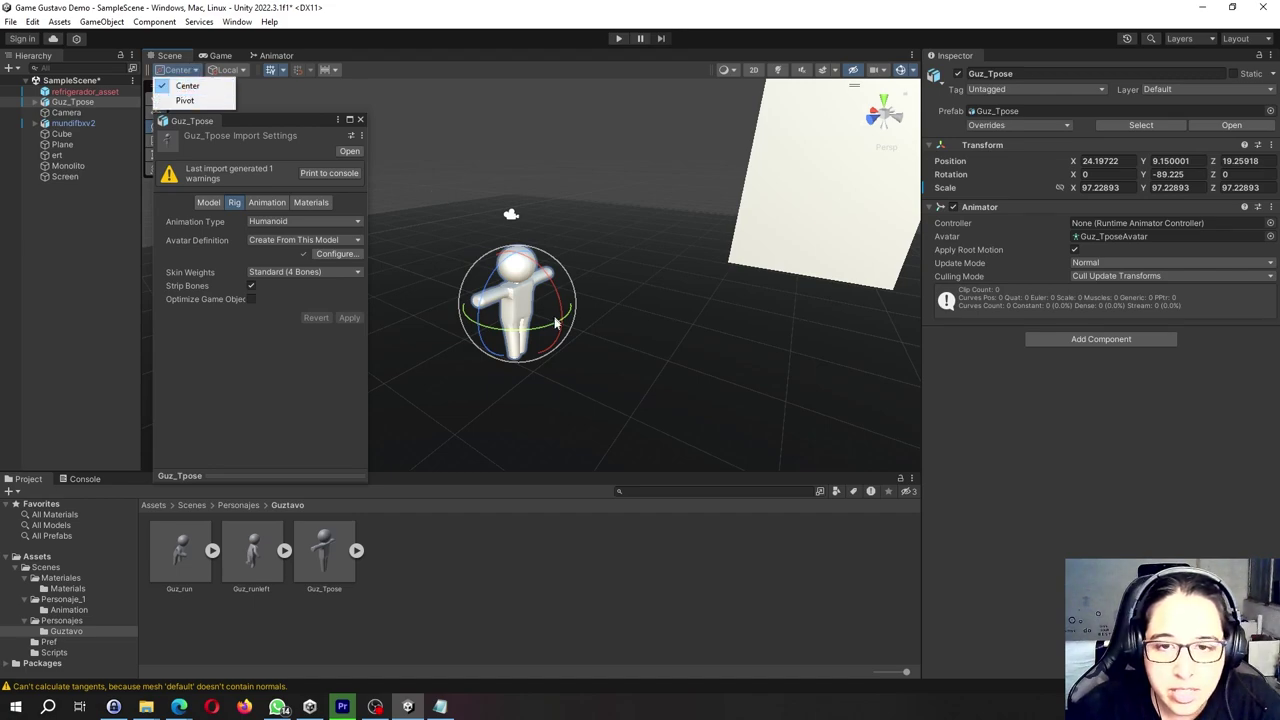
click(620, 355)
click(512, 307)
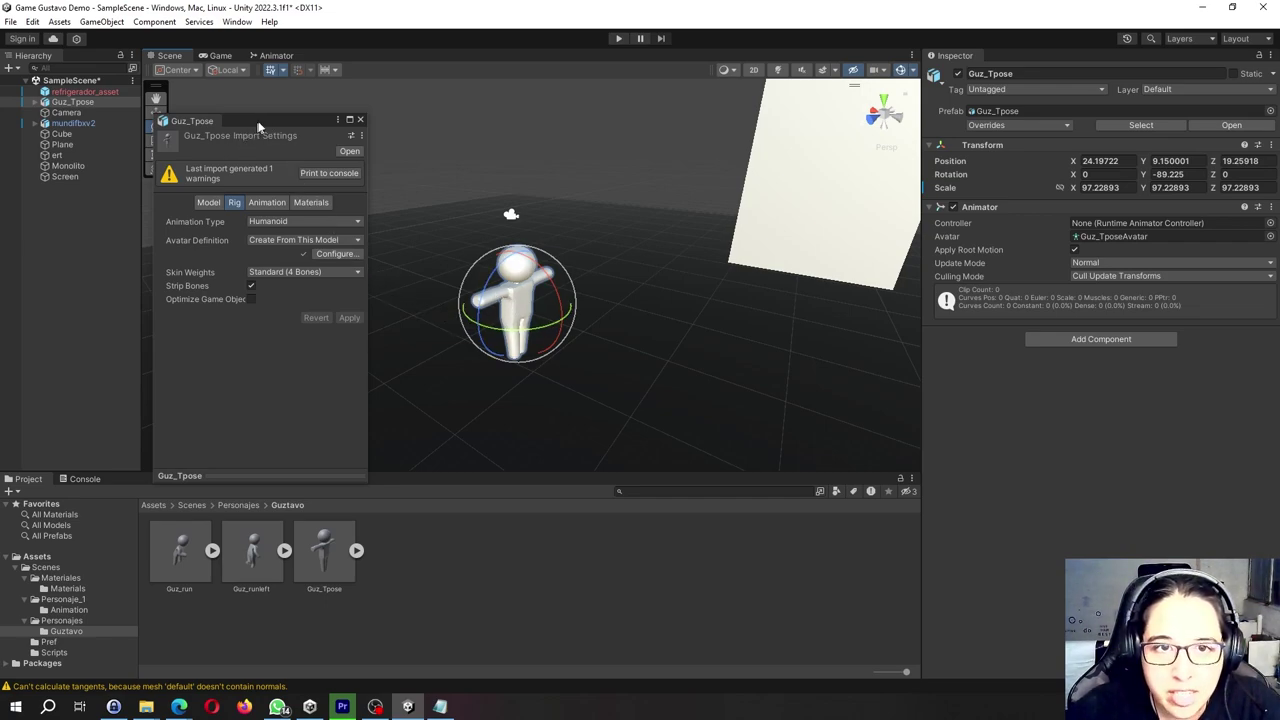
Set Guz_Tpose's Avatar Definition to Copy From Other Avatar using Guz_TposeAvatar, and apply.
drag(258, 126, 243, 115)
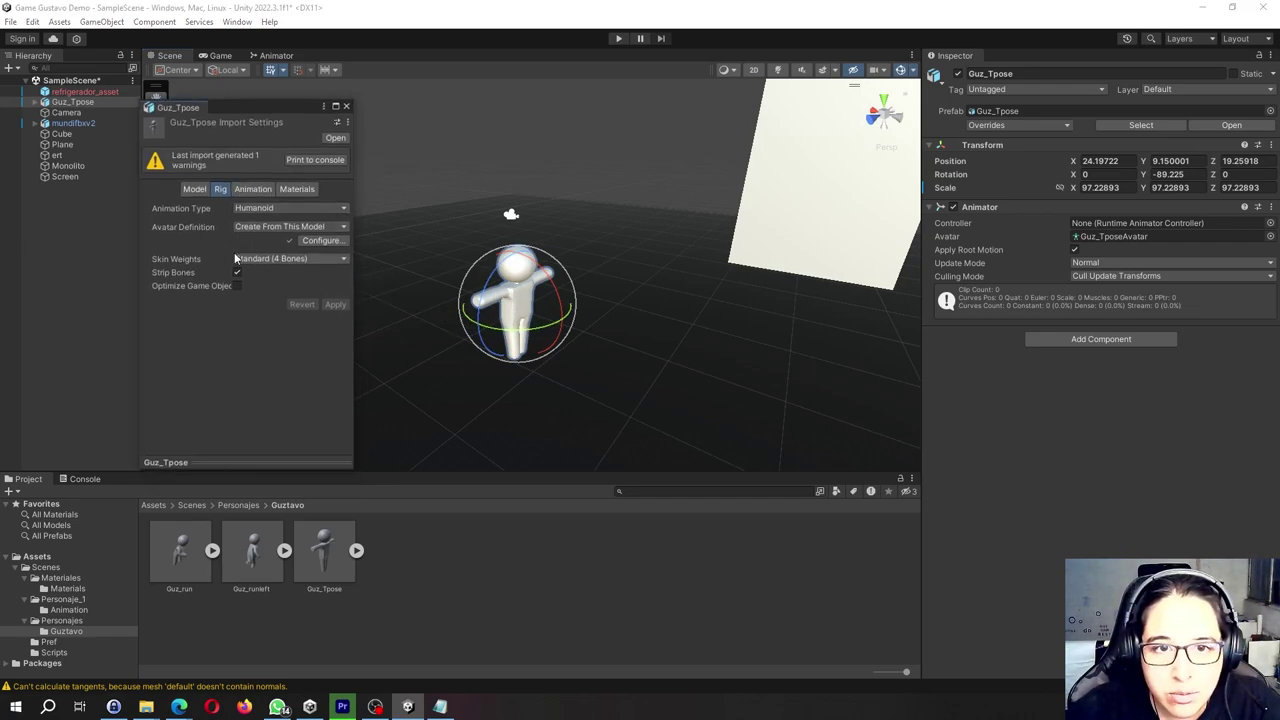
click(241, 547)
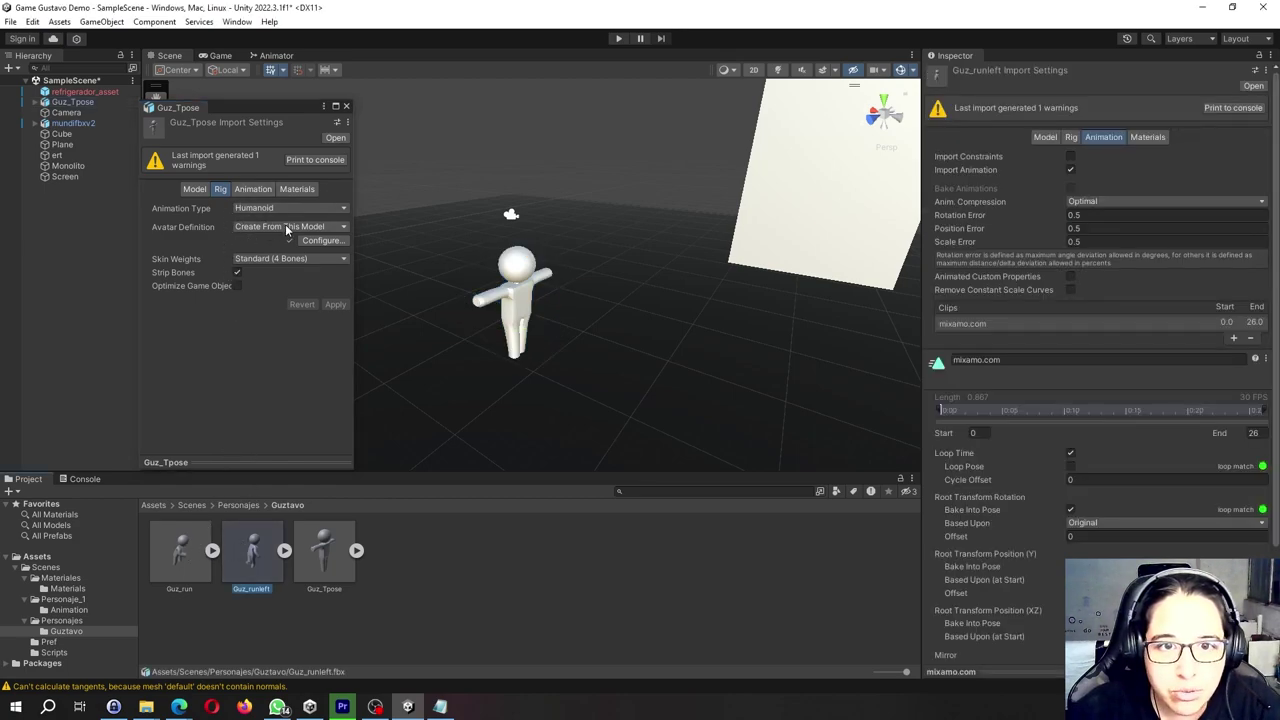
click(345, 228)
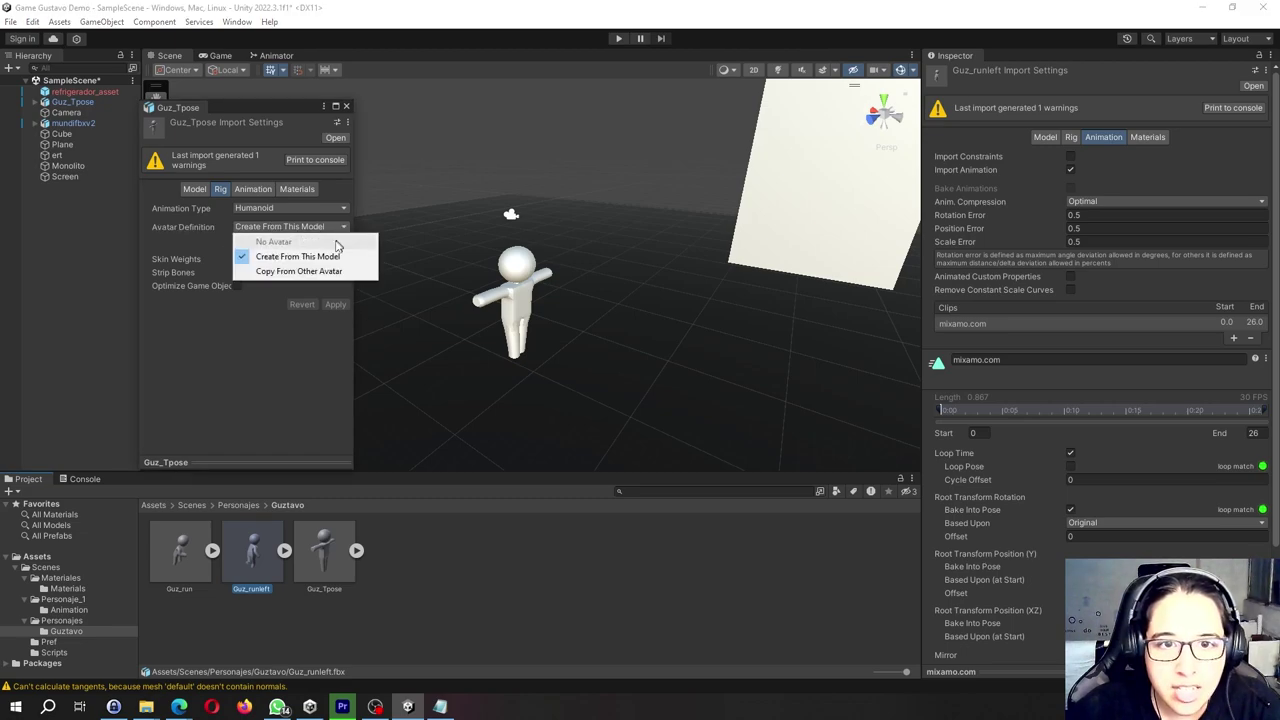
click(300, 269)
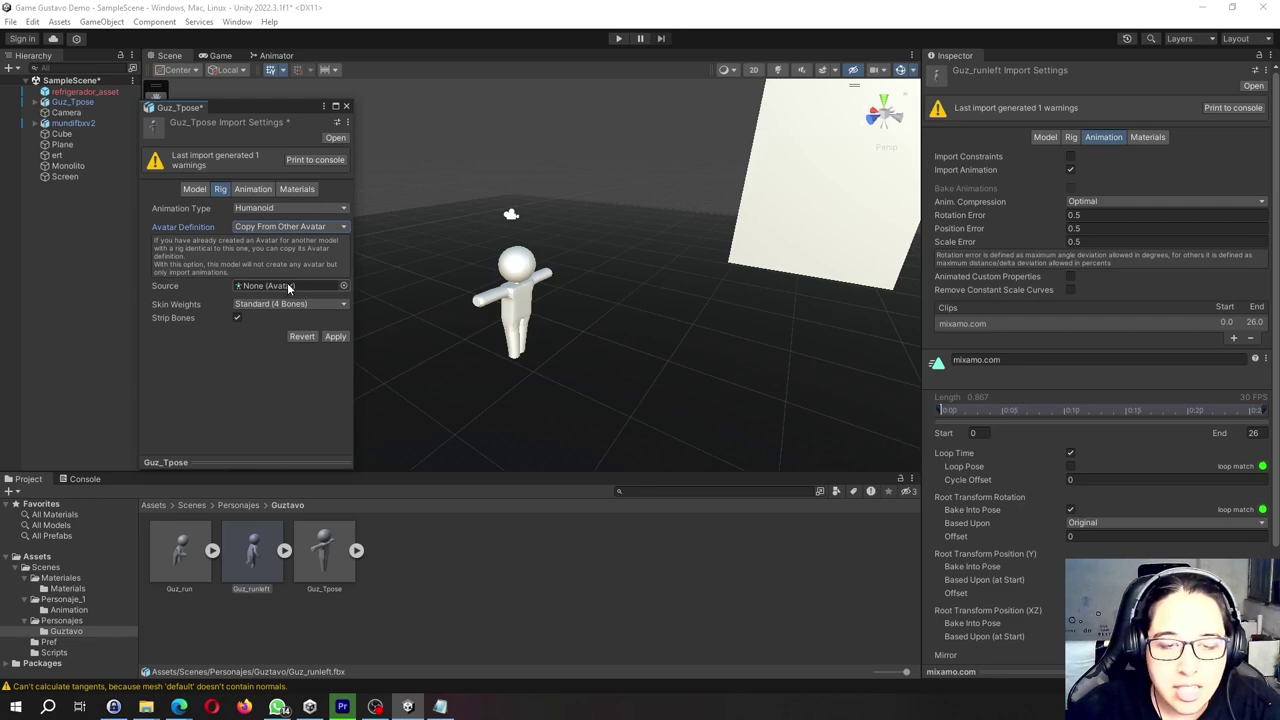
click(344, 286)
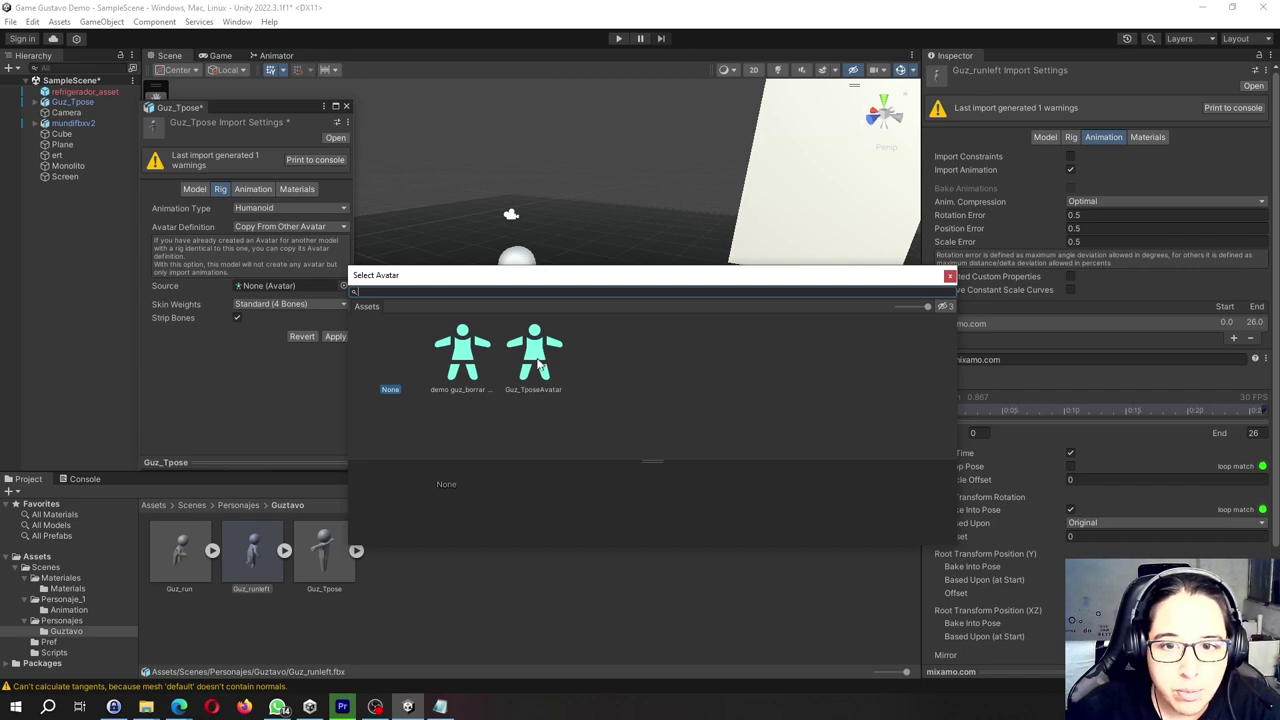
double_click(536, 360)
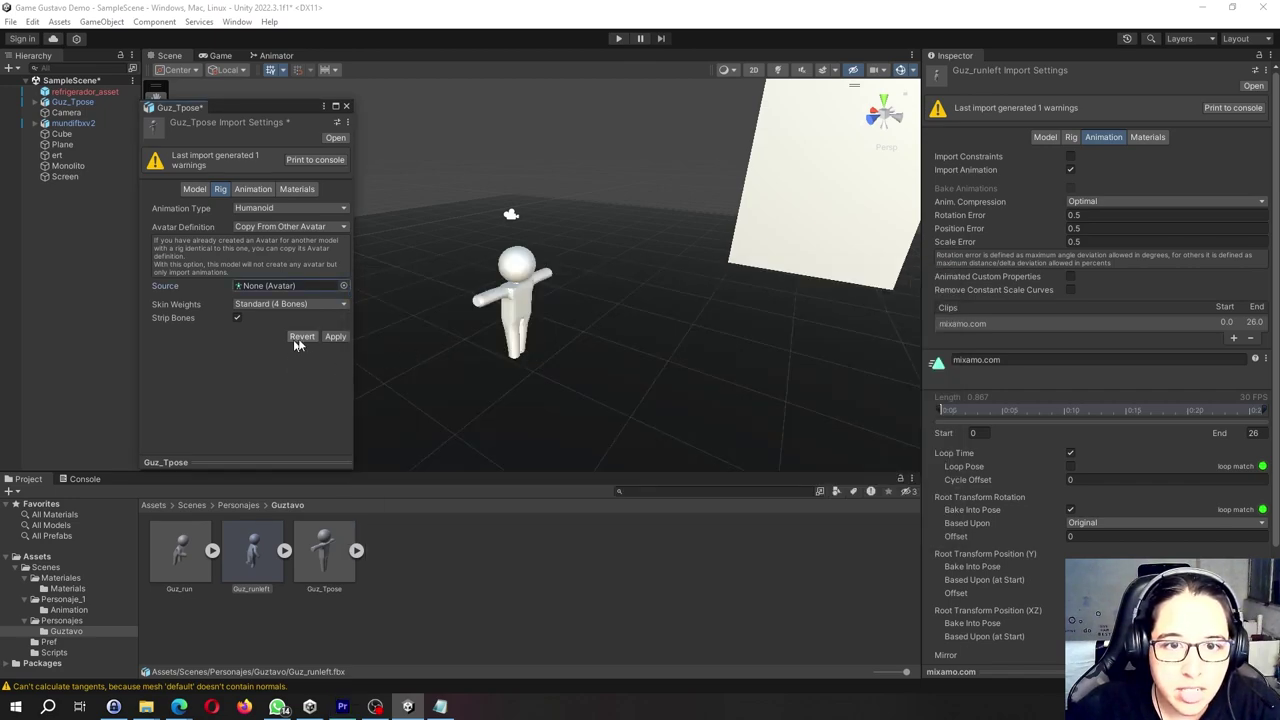
click(333, 337)
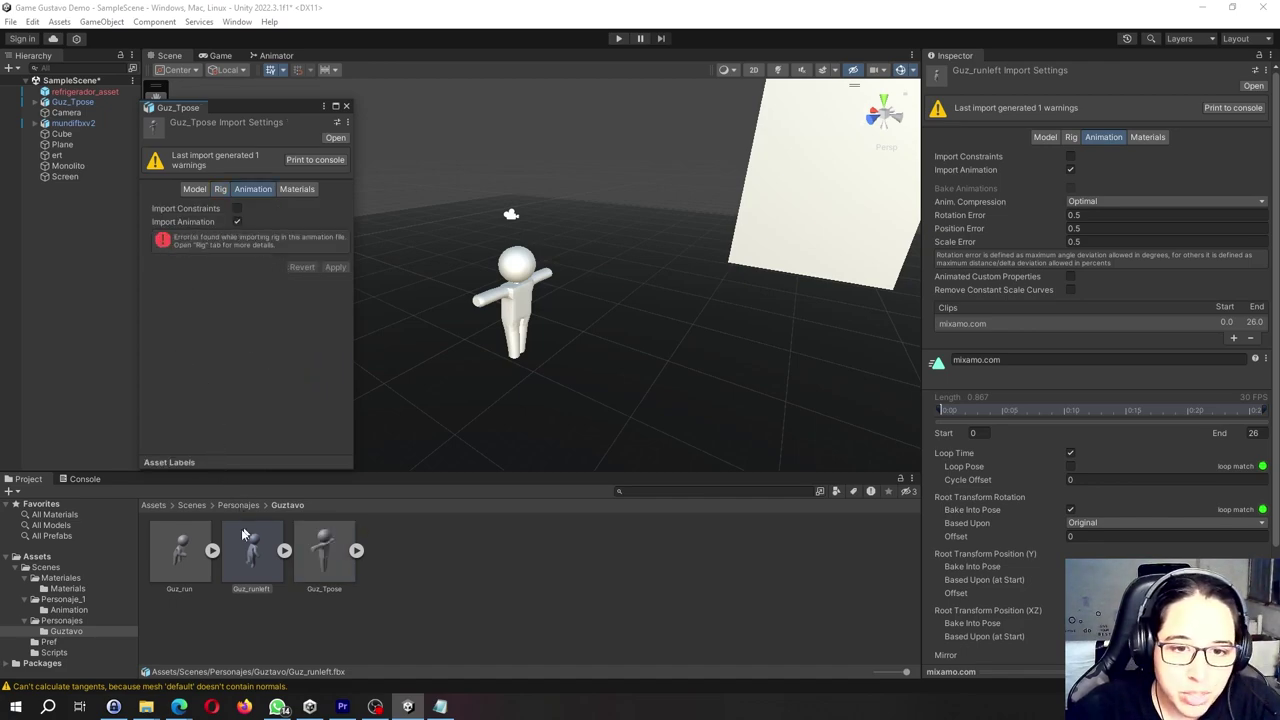
Review the Guz_run, Guz_runleft and Guz_Tpose import settings, then reselect the character.
click(181, 563)
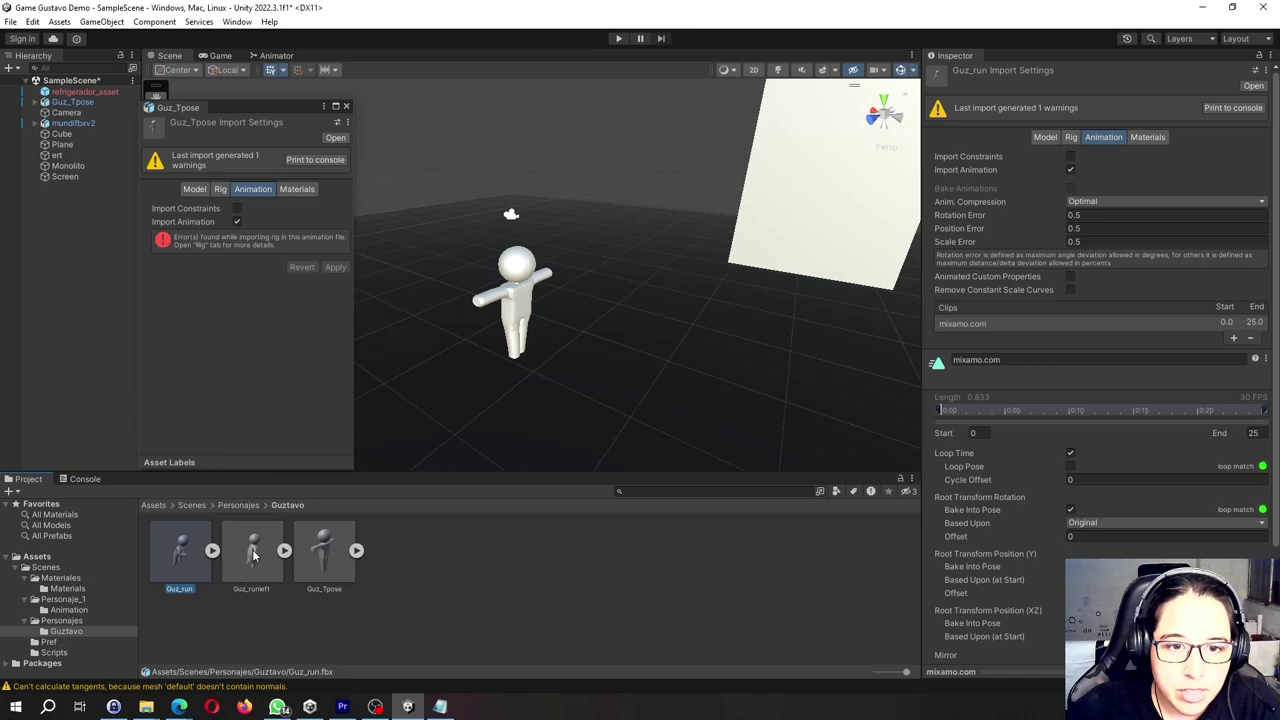
click(255, 556)
click(179, 557)
click(252, 557)
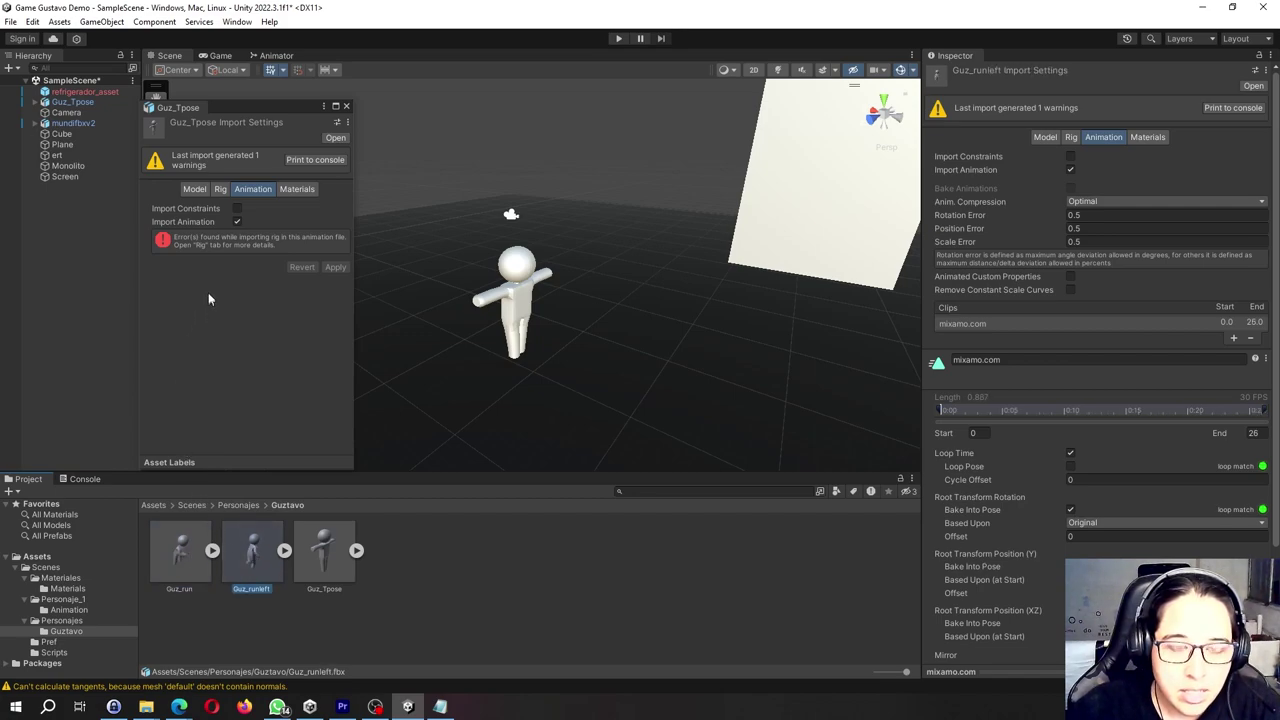
click(324, 570)
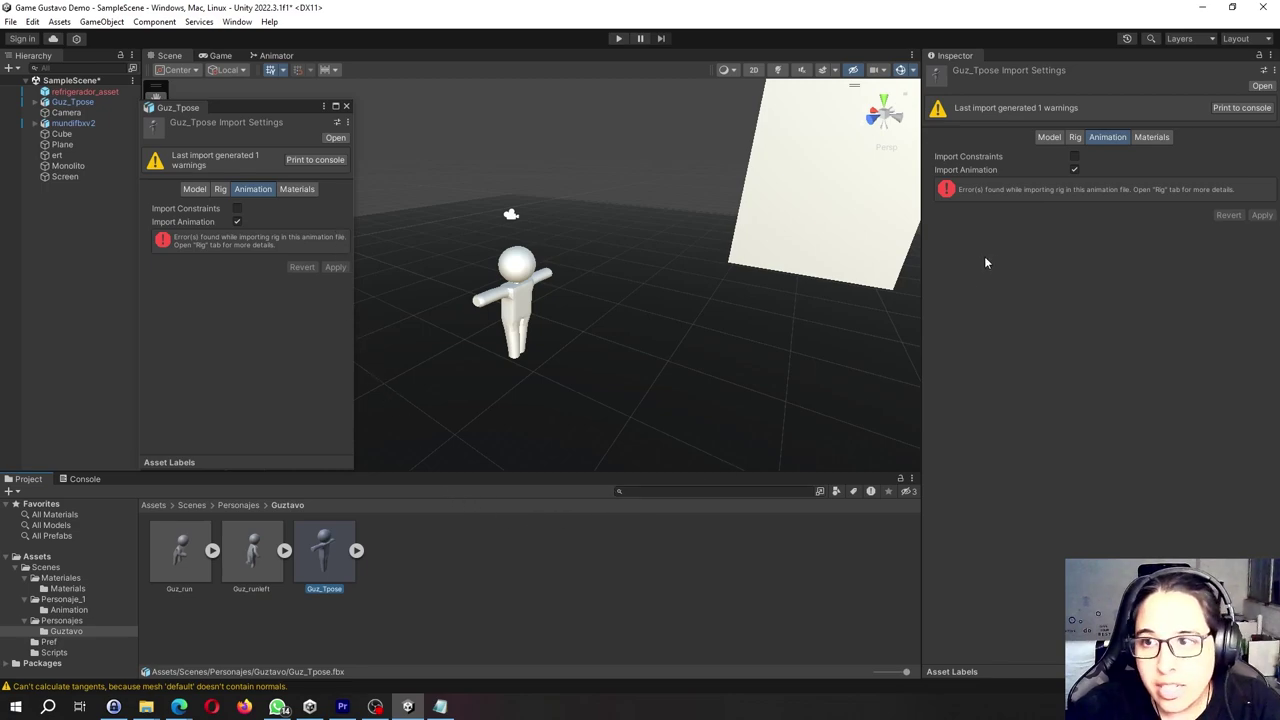
click(528, 586)
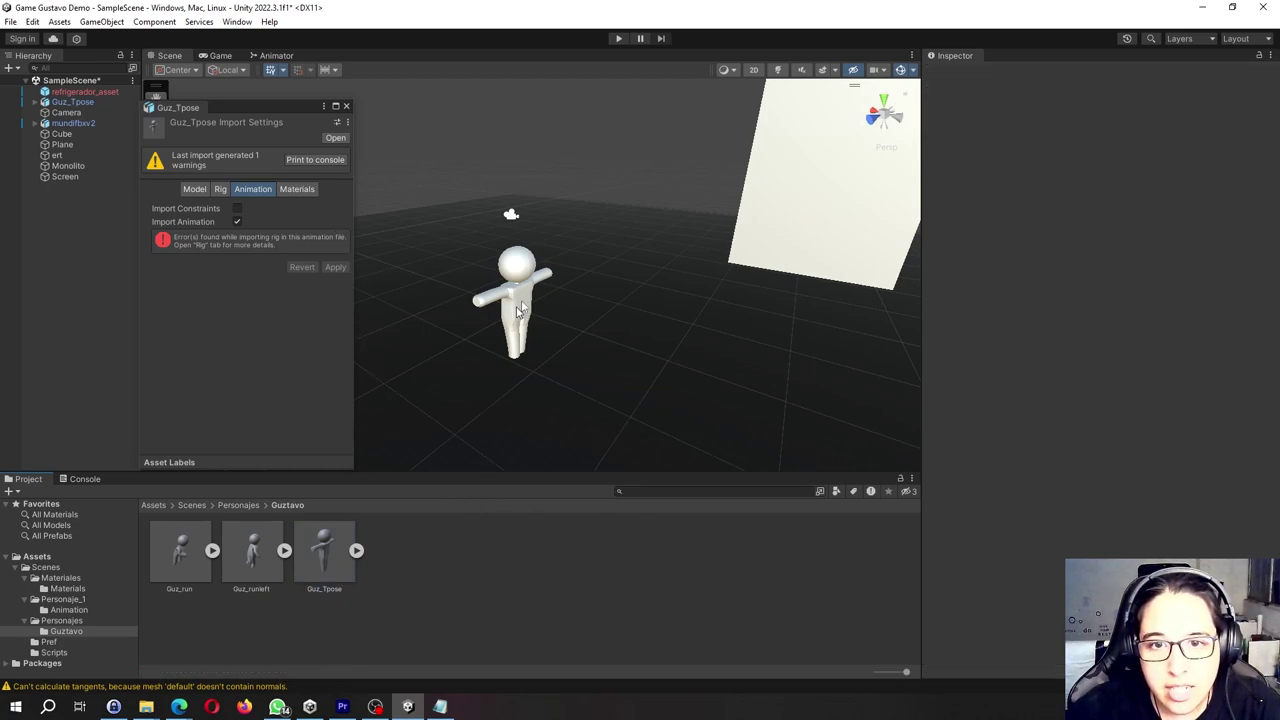
click(522, 292)
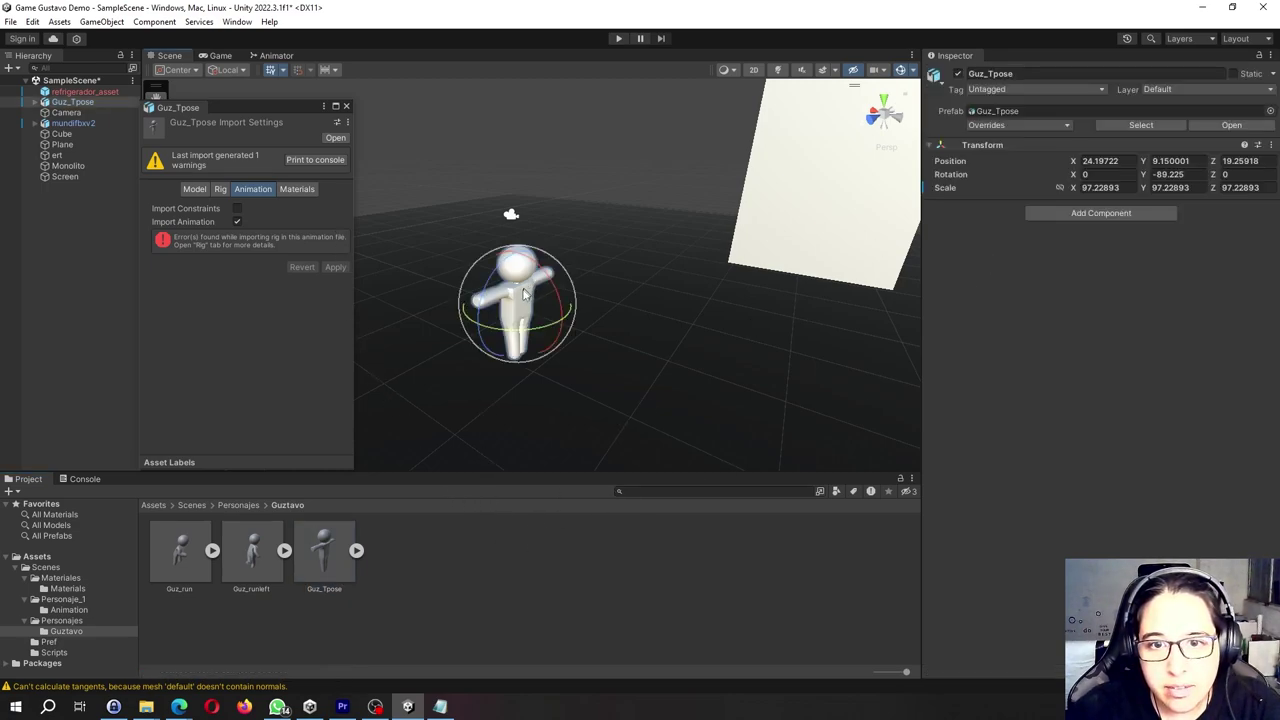
Close the floating Guz_Tpose import window and expand Guz_runleft to select its mixamo.com clip.
click(346, 106)
mouse_move(557, 272)
alt+mouse_down()
mouse_move(565, 302)
mouse_move(520, 340)
alt+mouse_up()
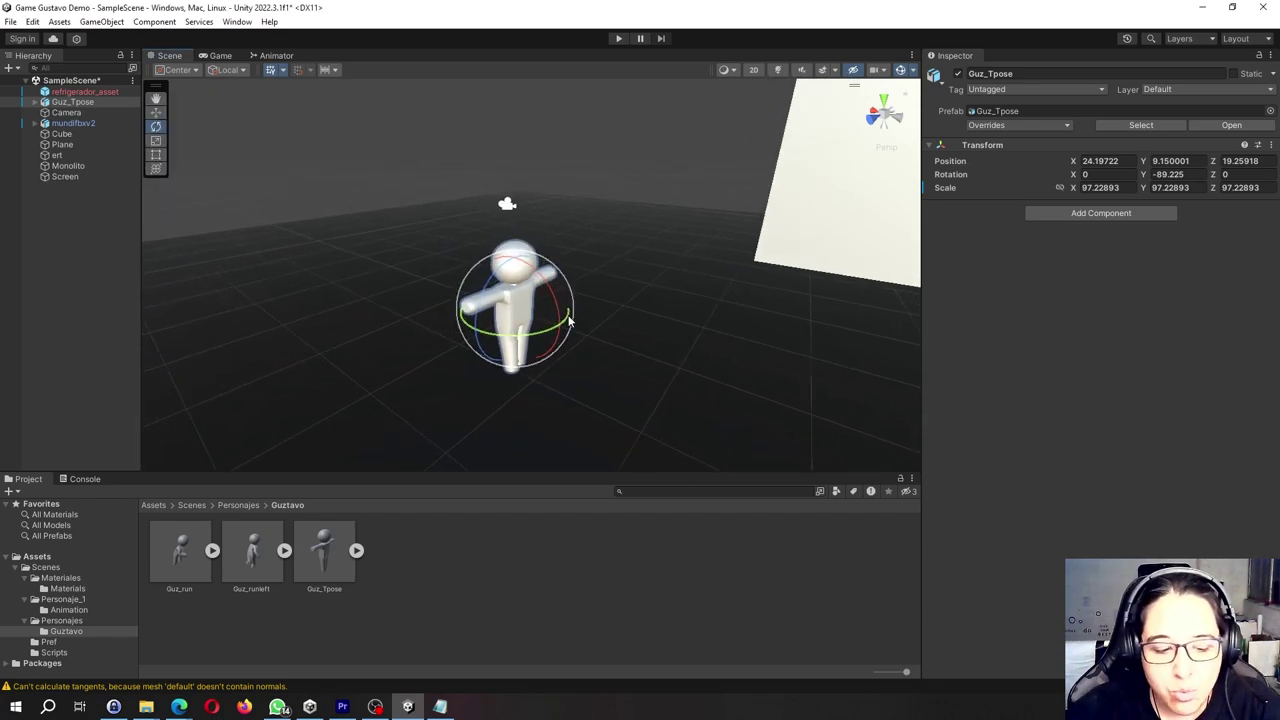
click(284, 550)
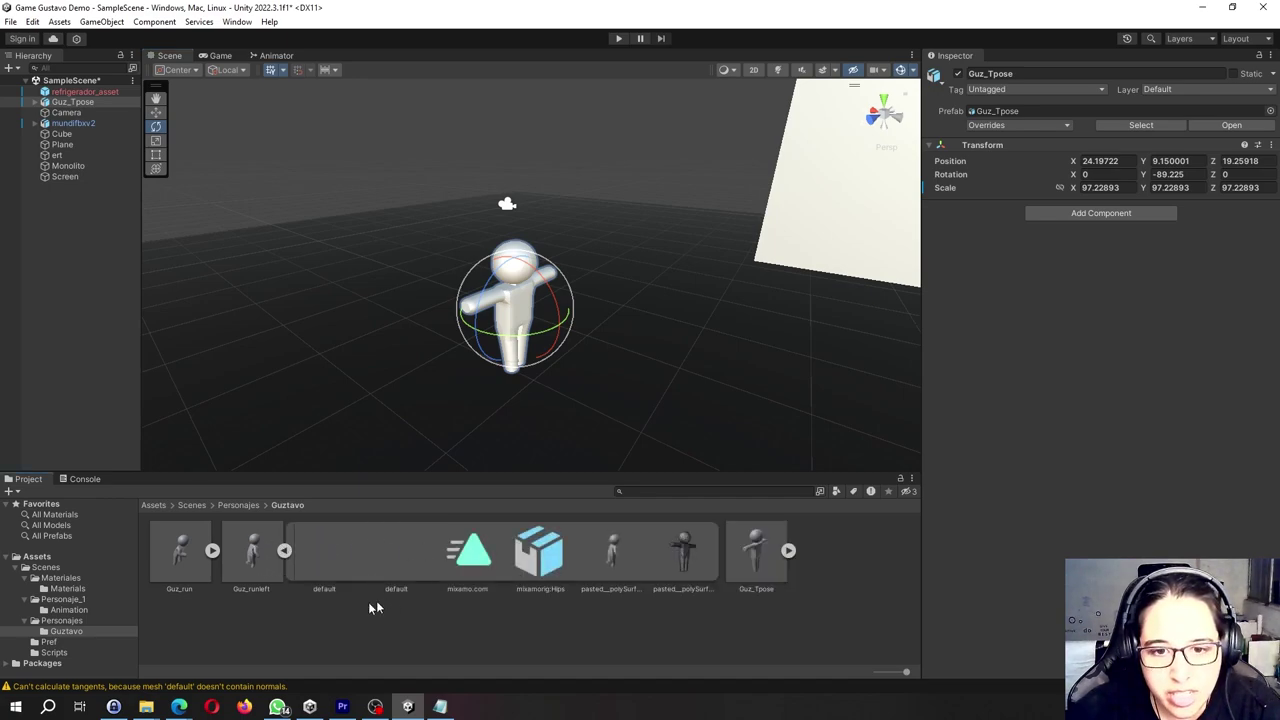
click(470, 575)
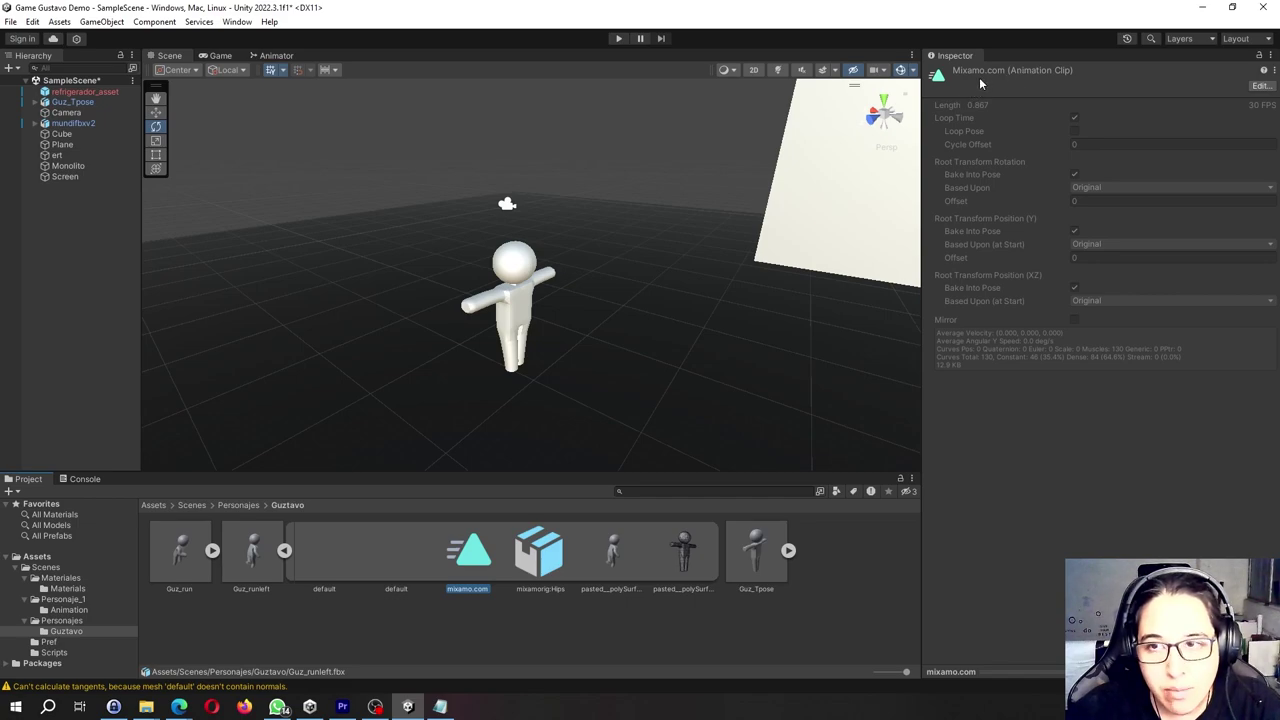
Open the mixamo.com clip's settings for editing, then reselect the character.
click(1262, 87)
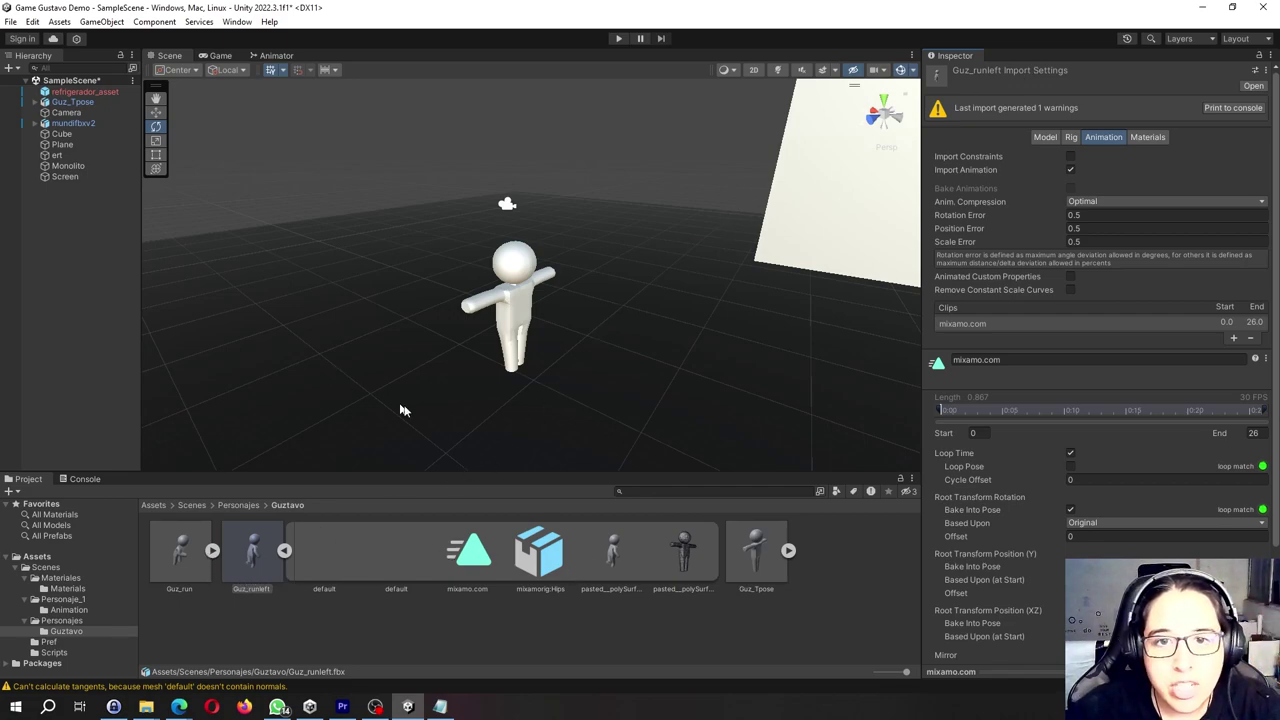
click(464, 411)
click(510, 316)
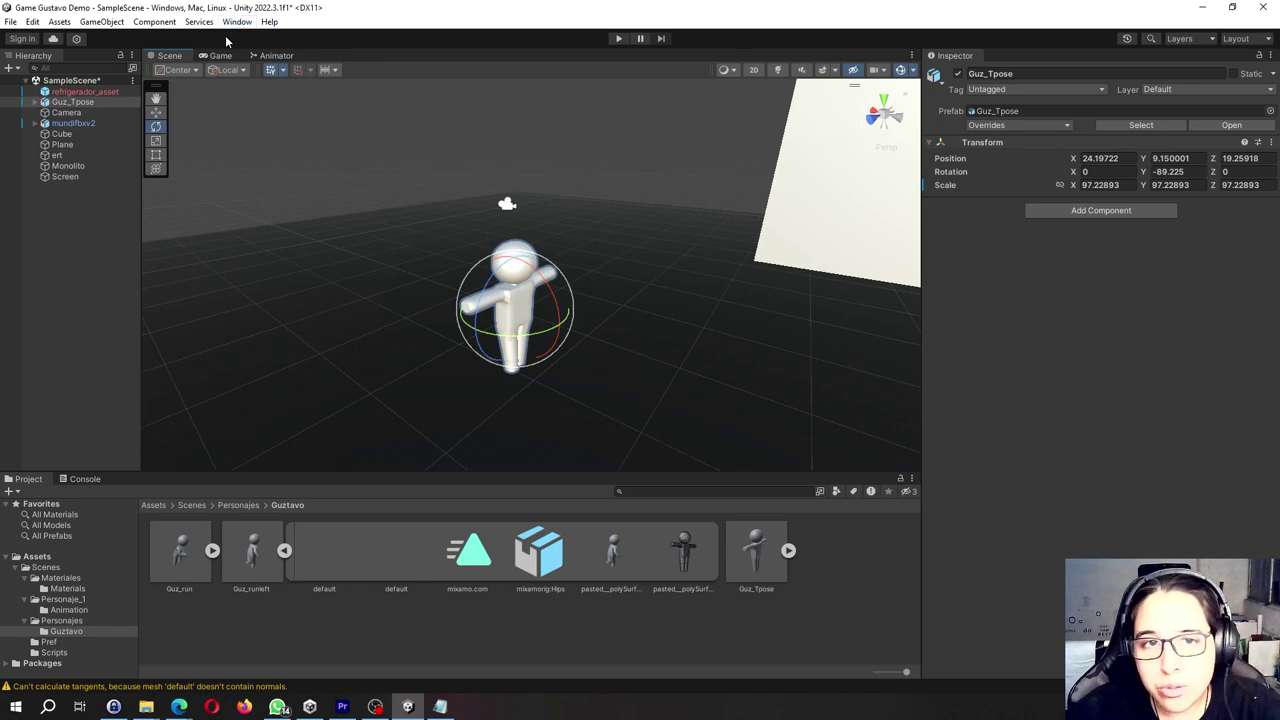
Create a New Animator Controller in the Guztavo folder.
right_click(266, 618)
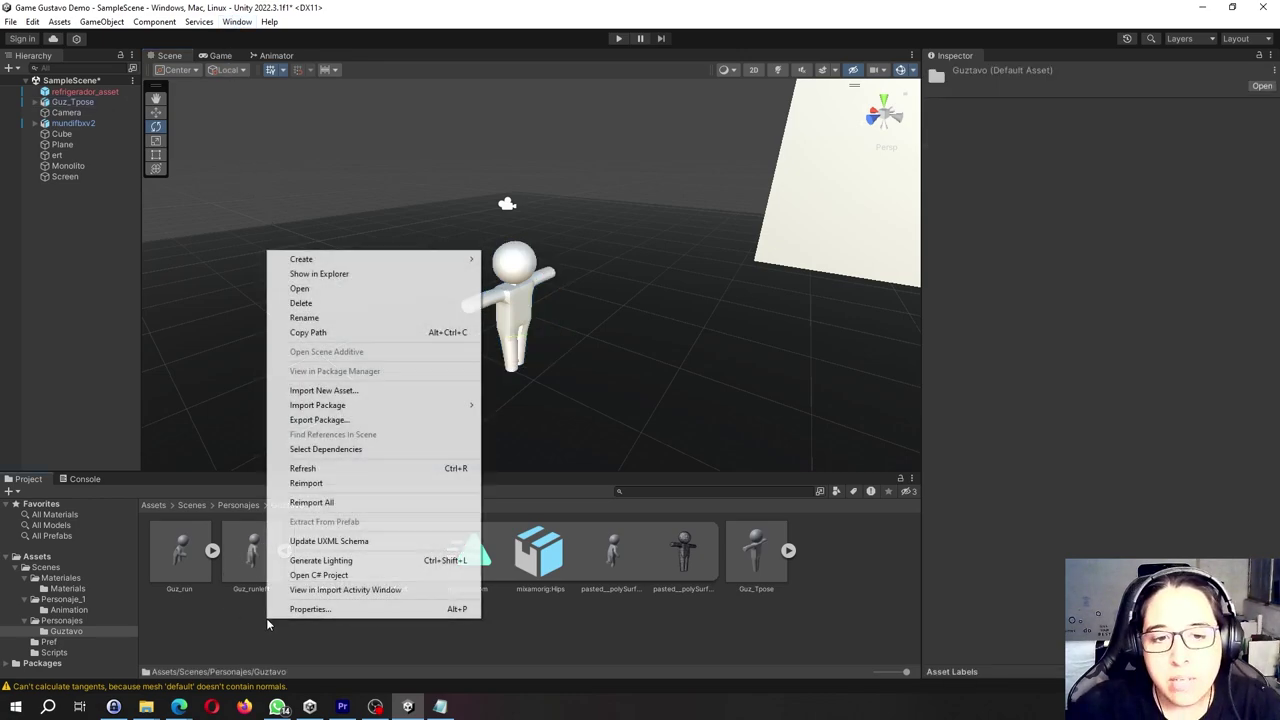
mouse_move(414, 258)
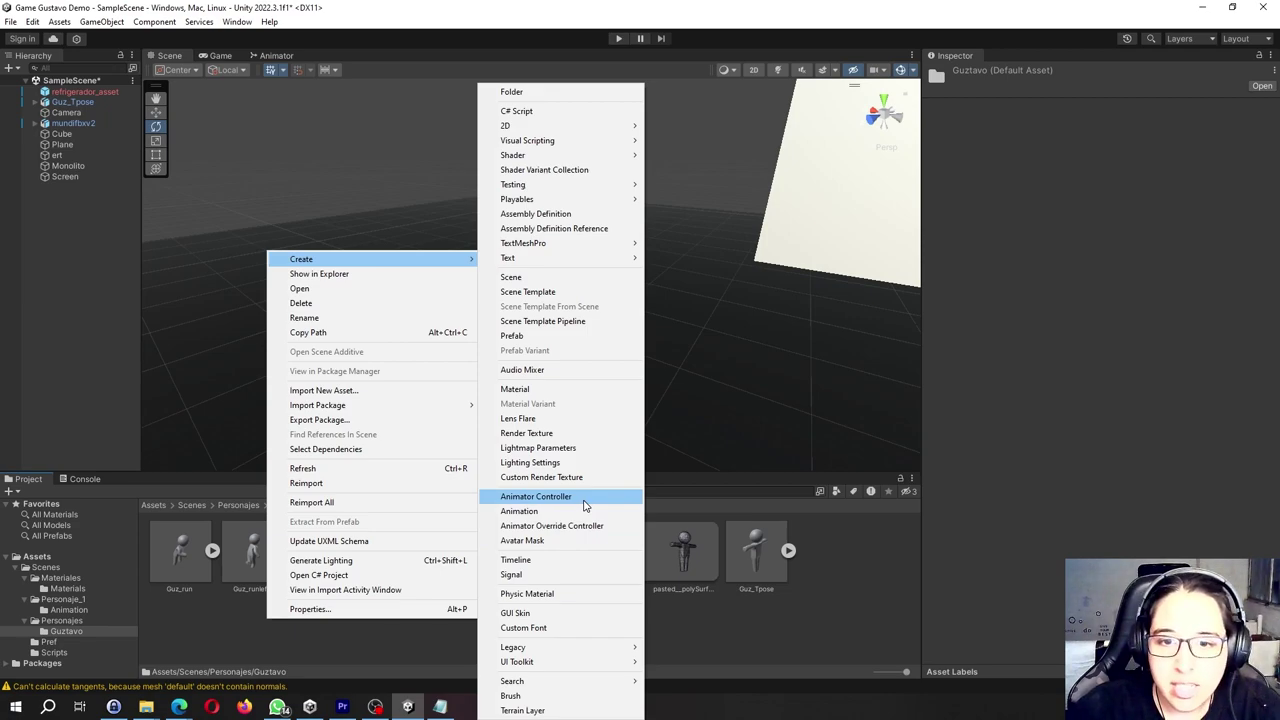
click(585, 500)
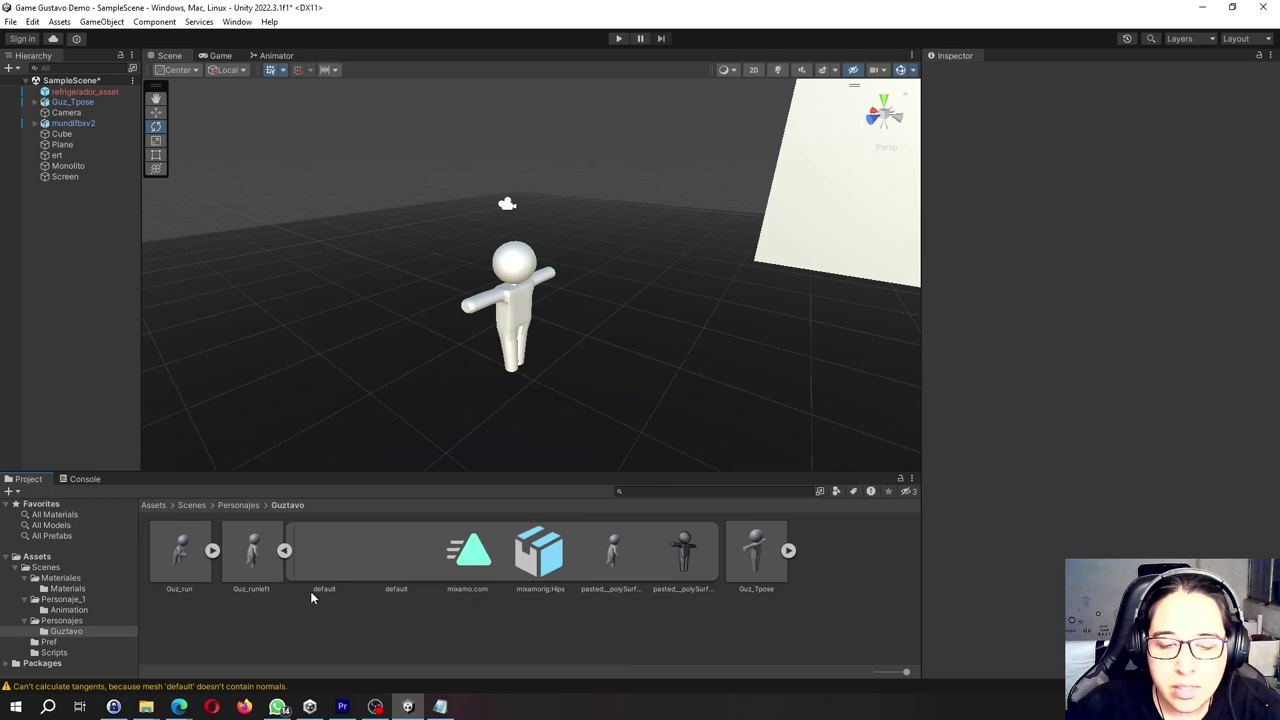
Collapse the Personaje_1 folder, show Guztavo's contents and collapse Guz_runleft's sub-assets.
right_drag(545, 440, 572, 428)
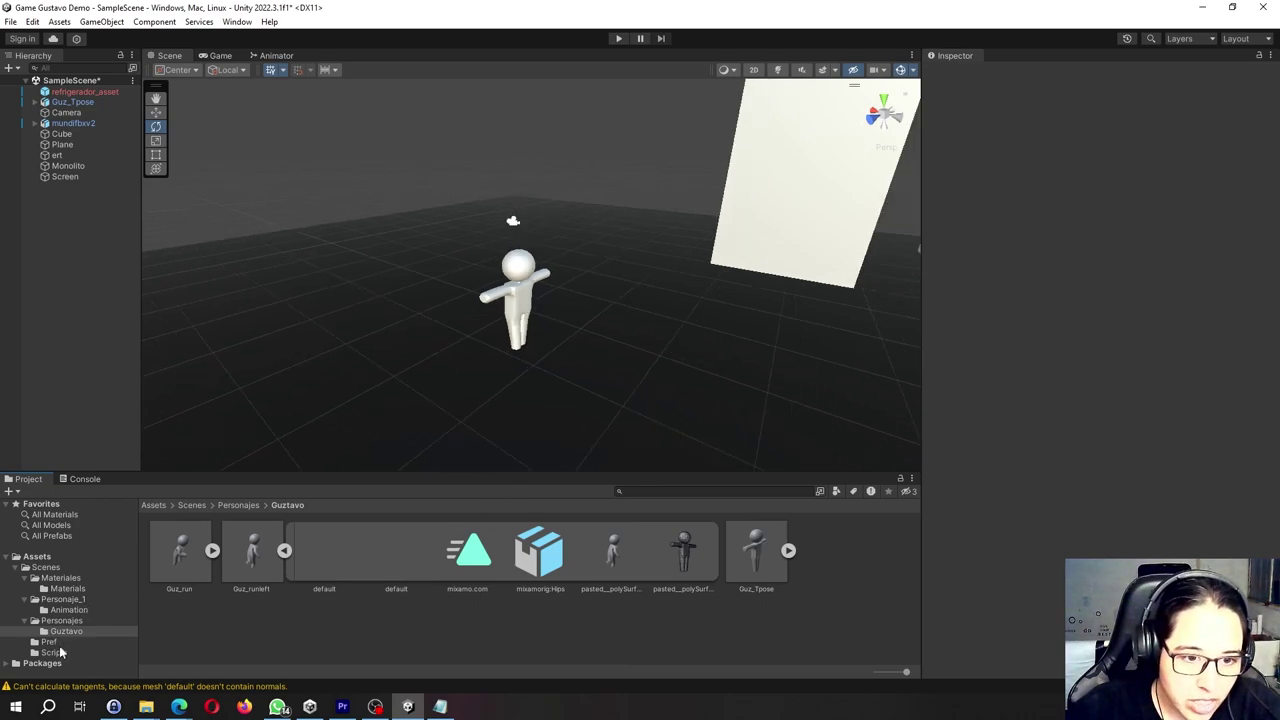
click(30, 600)
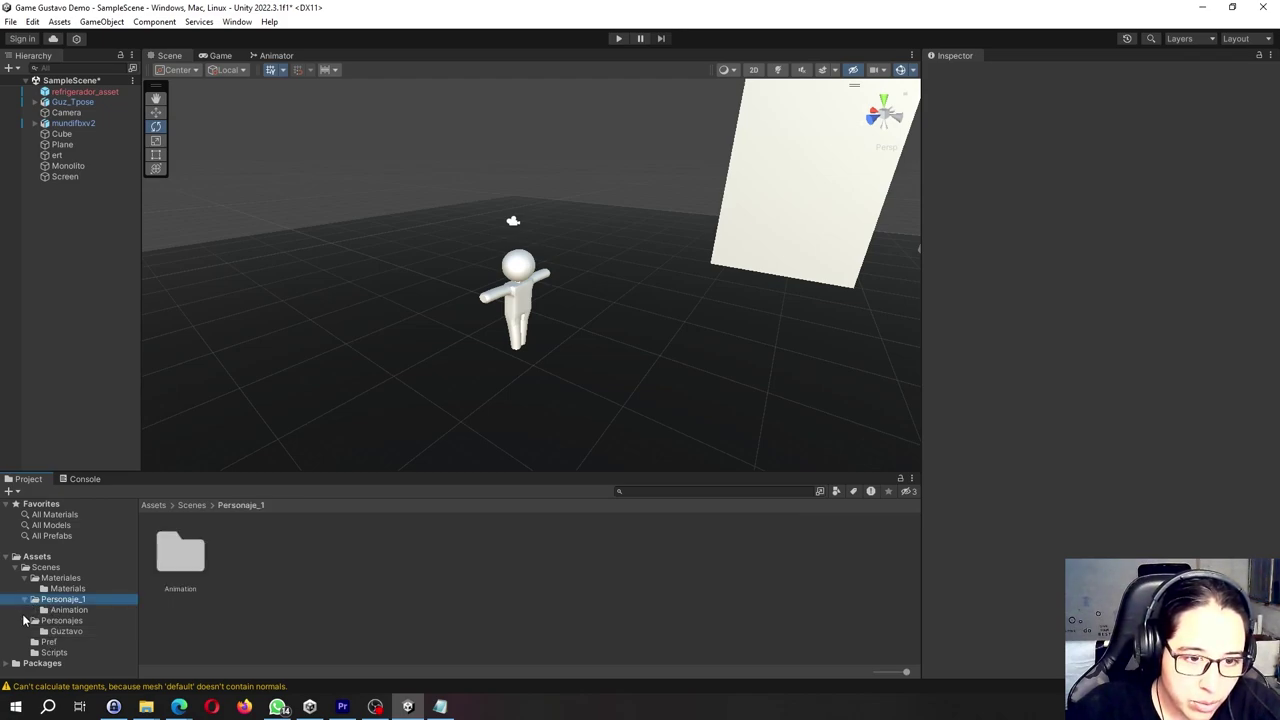
click(26, 600)
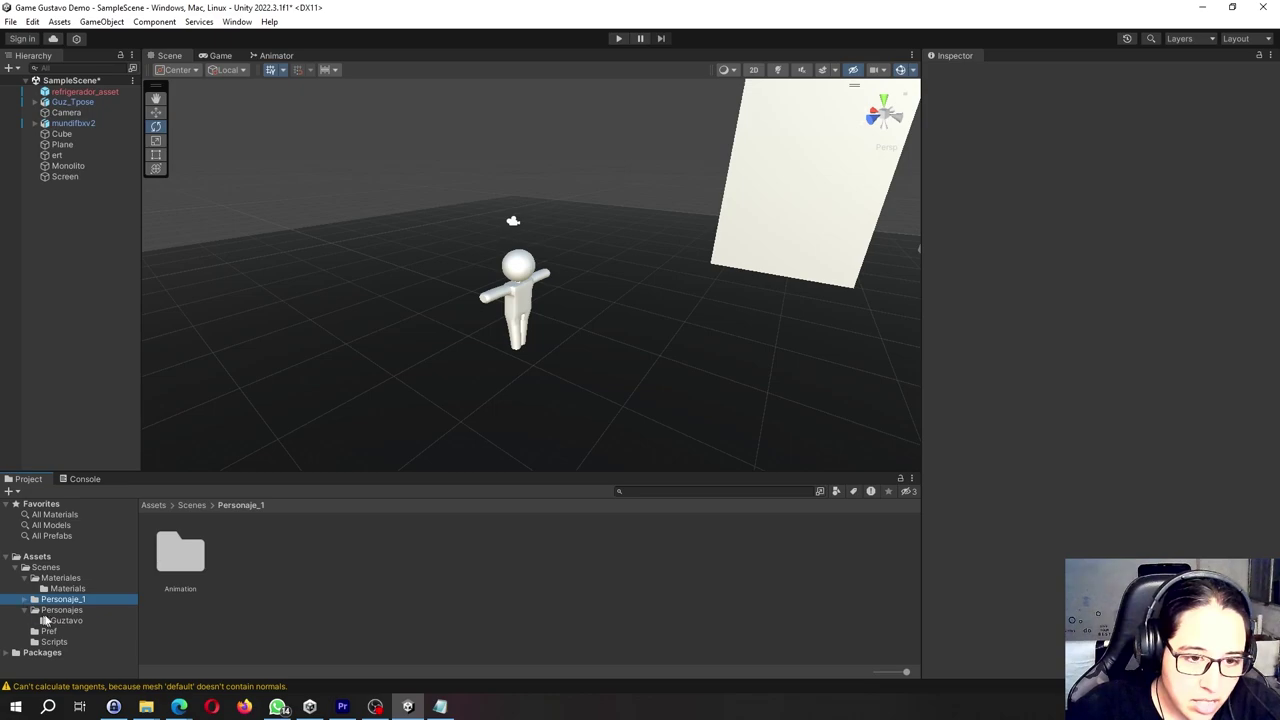
click(60, 621)
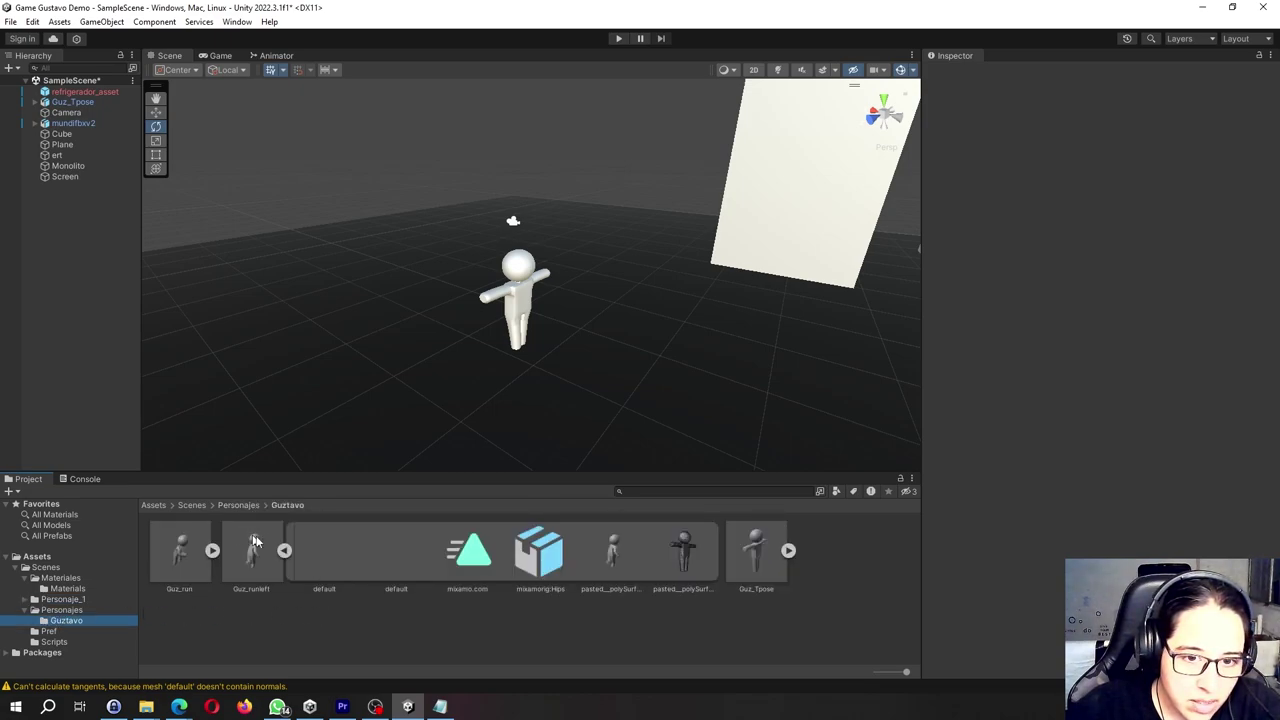
click(284, 551)
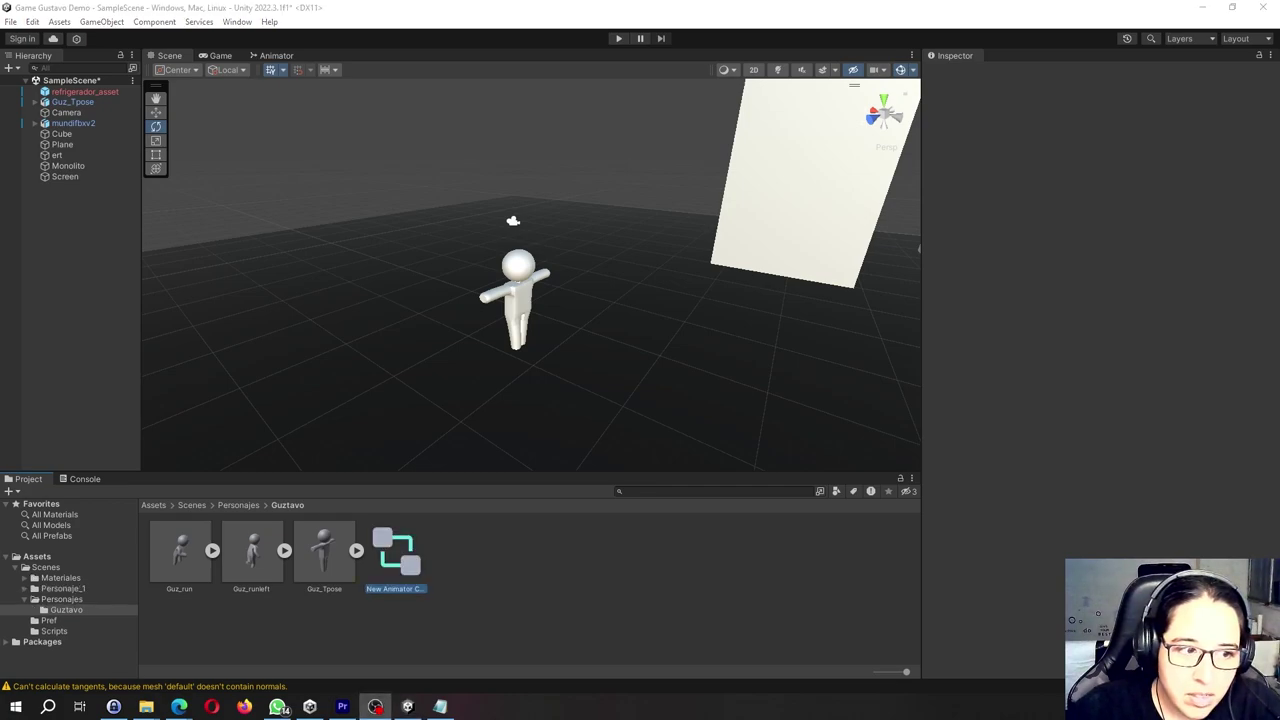
Rename New Animator Controller to Guz_Ctrl, producing Guz_Ctrl.controller, then deselect it.
right_click(414, 573)
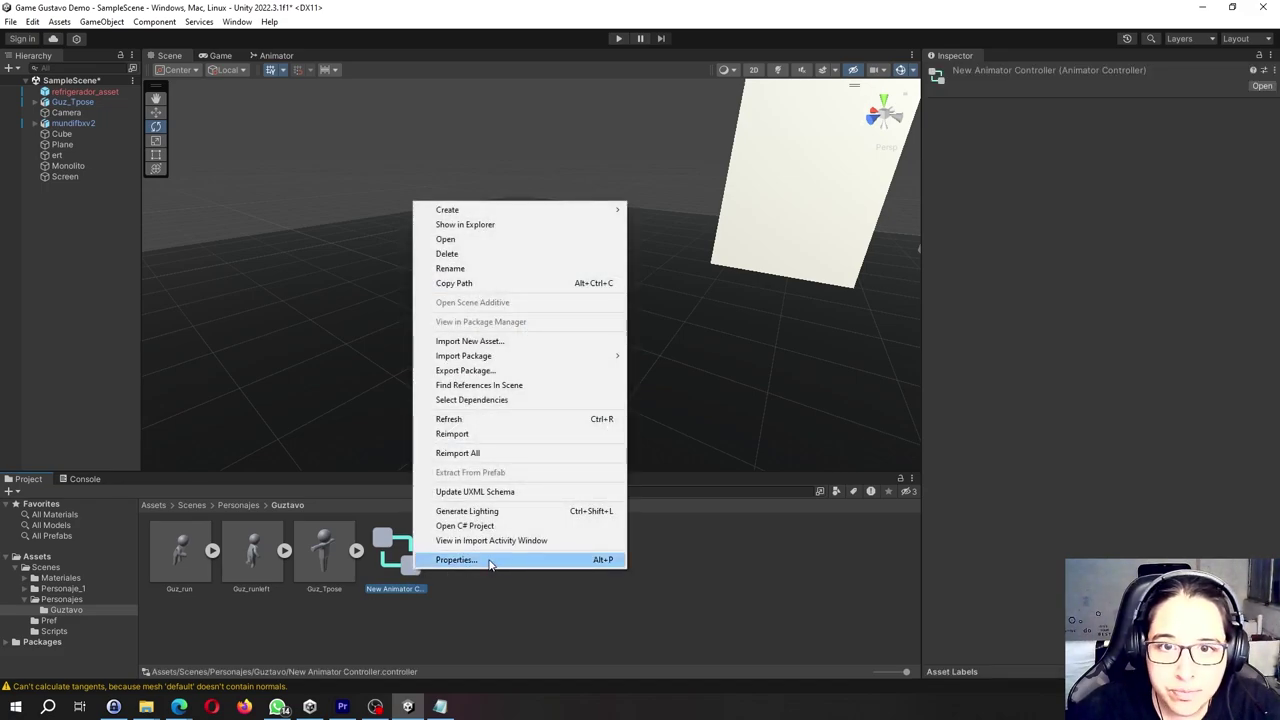
click(510, 269)
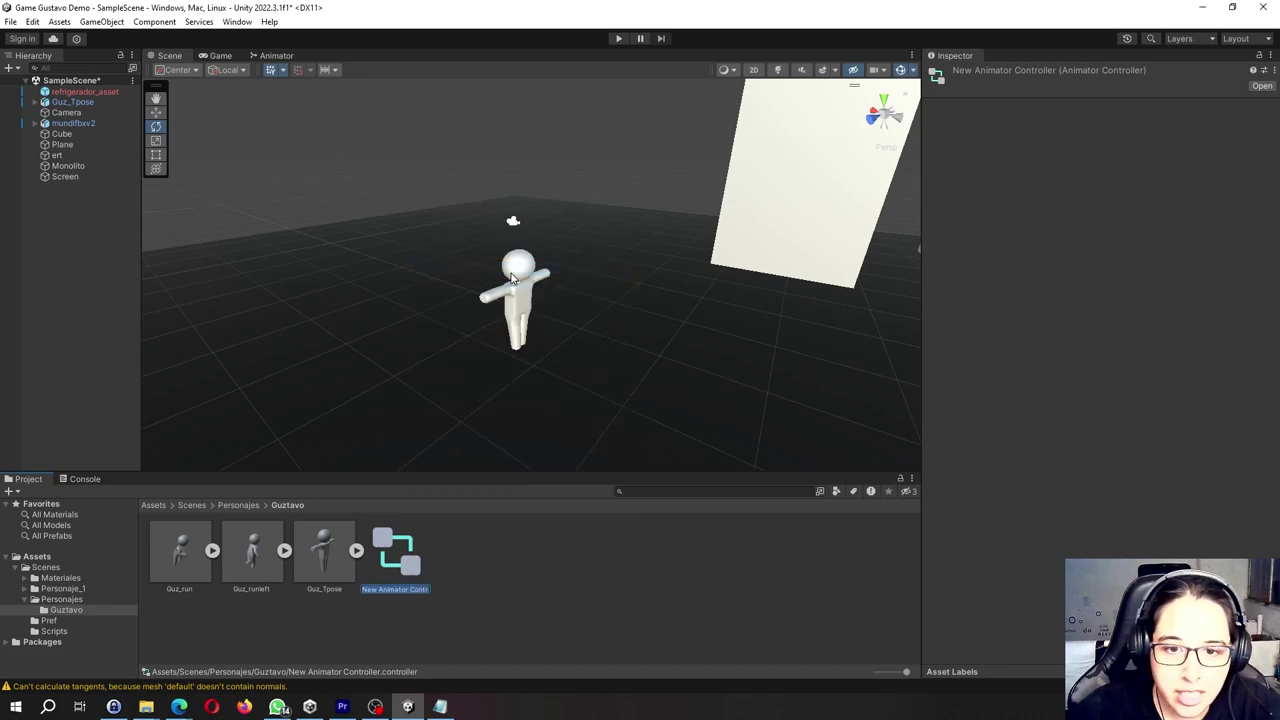
text(Co)
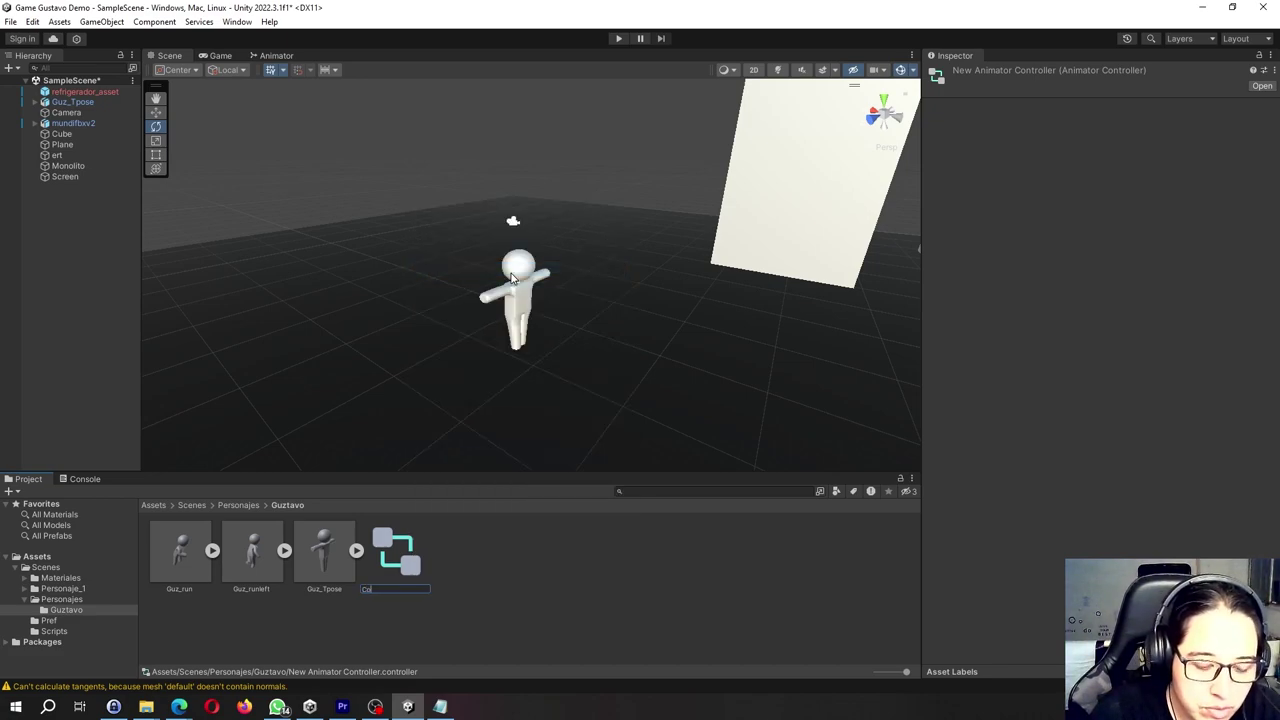
text(z_Ctrl)
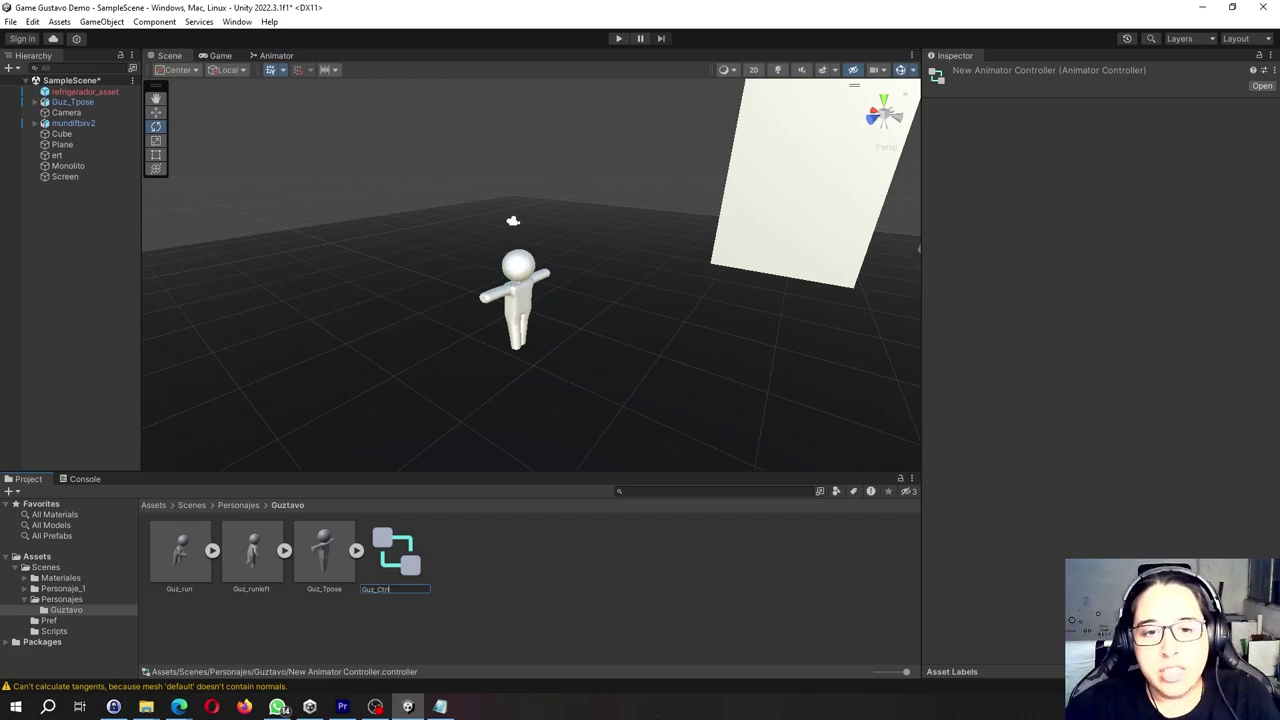
key(Return)
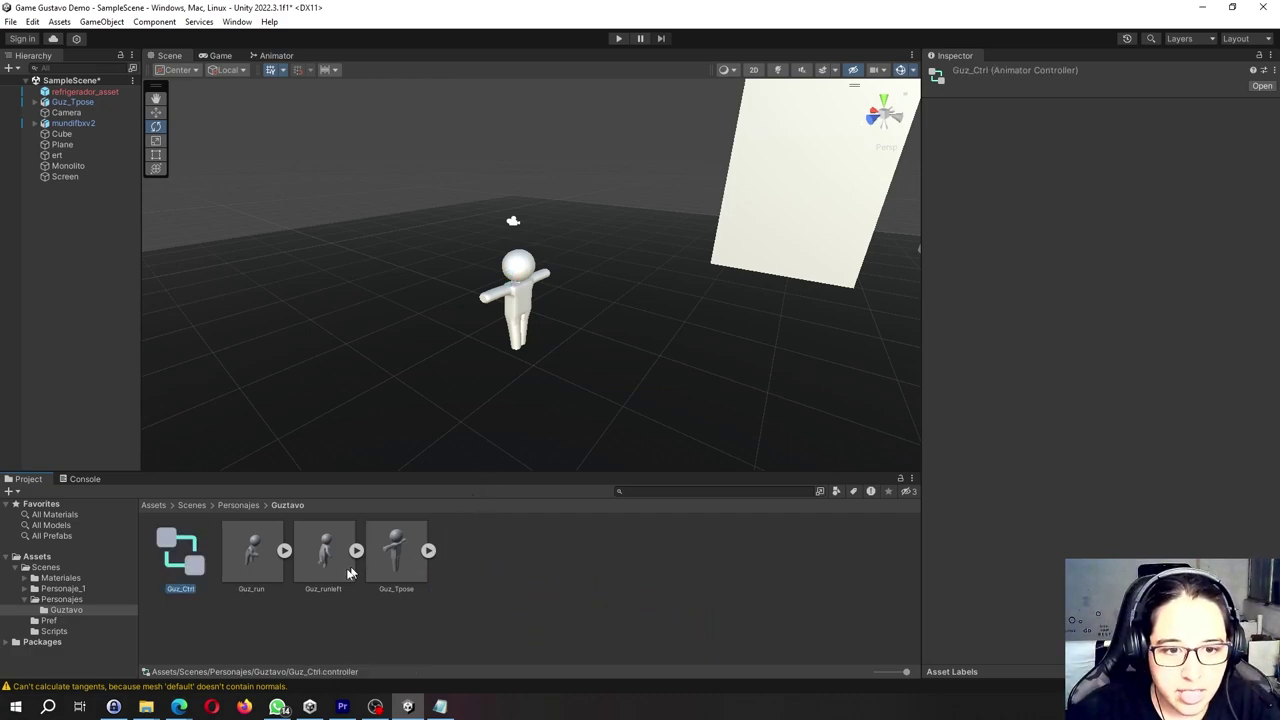
click(251, 606)
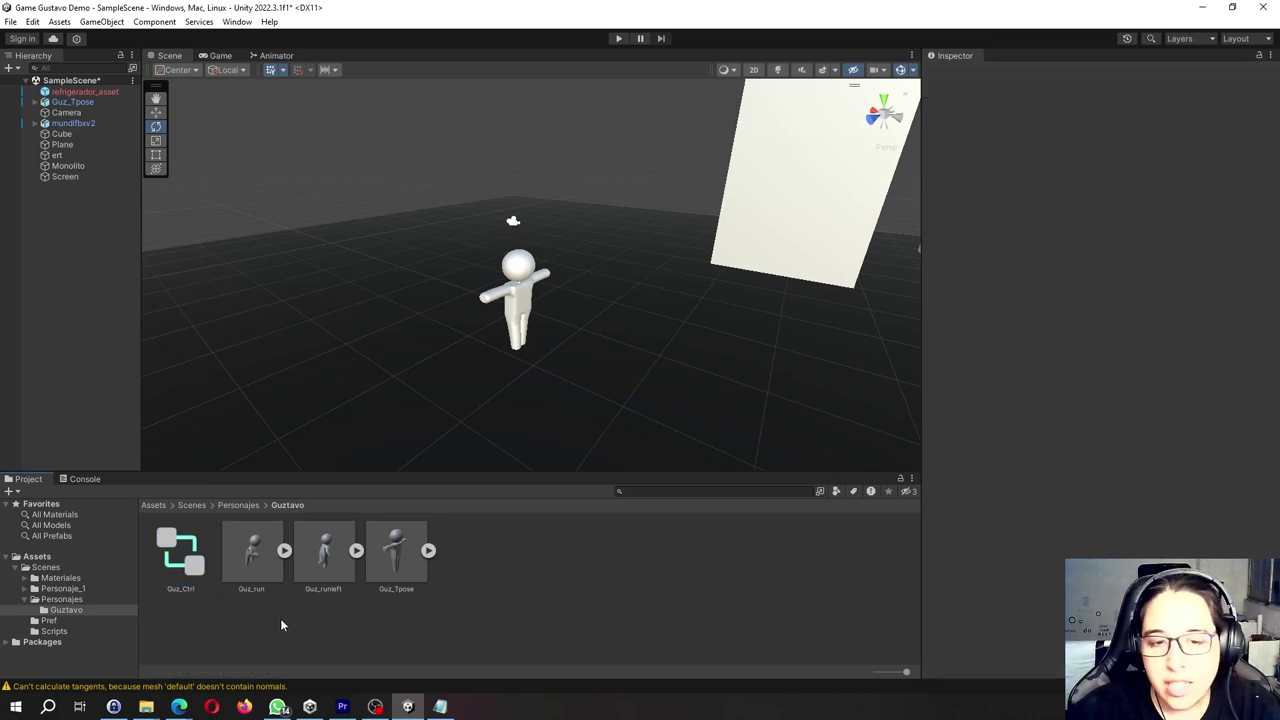
Drag Guz_Ctrl onto Guz_Tpose as its Animator controller, leaving the Avatar set to None.
click(507, 310)
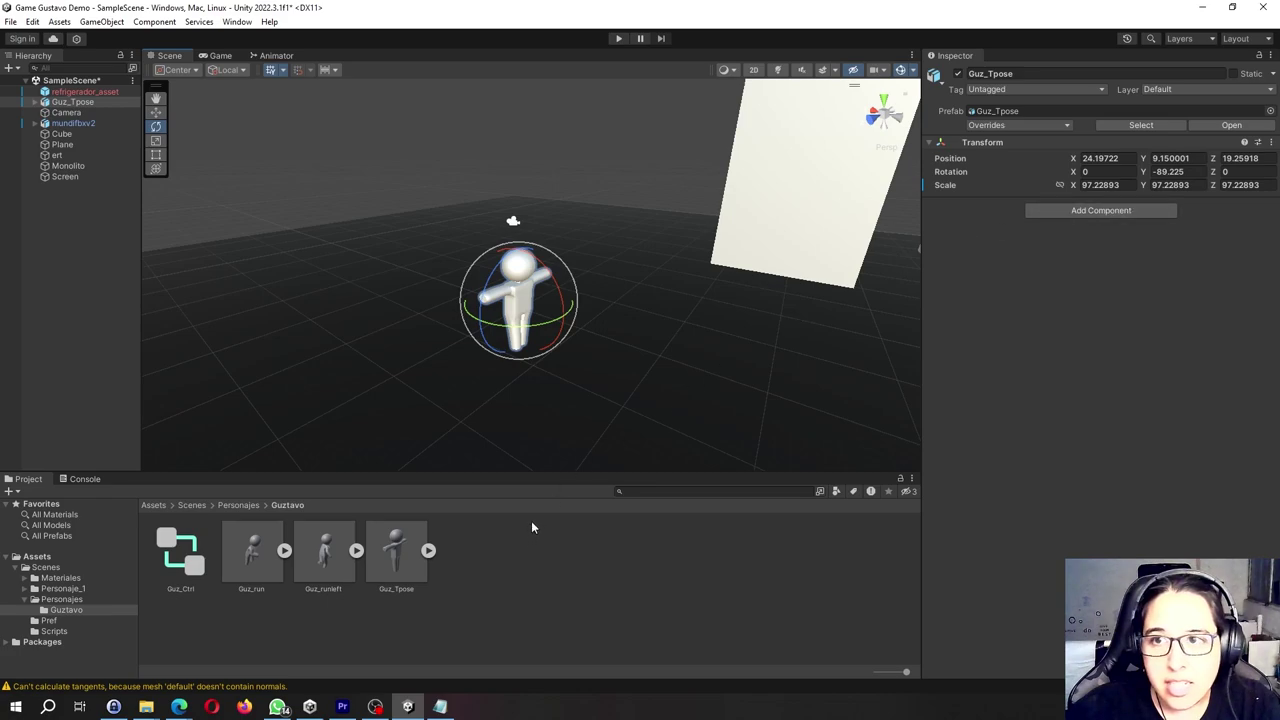
click(176, 566)
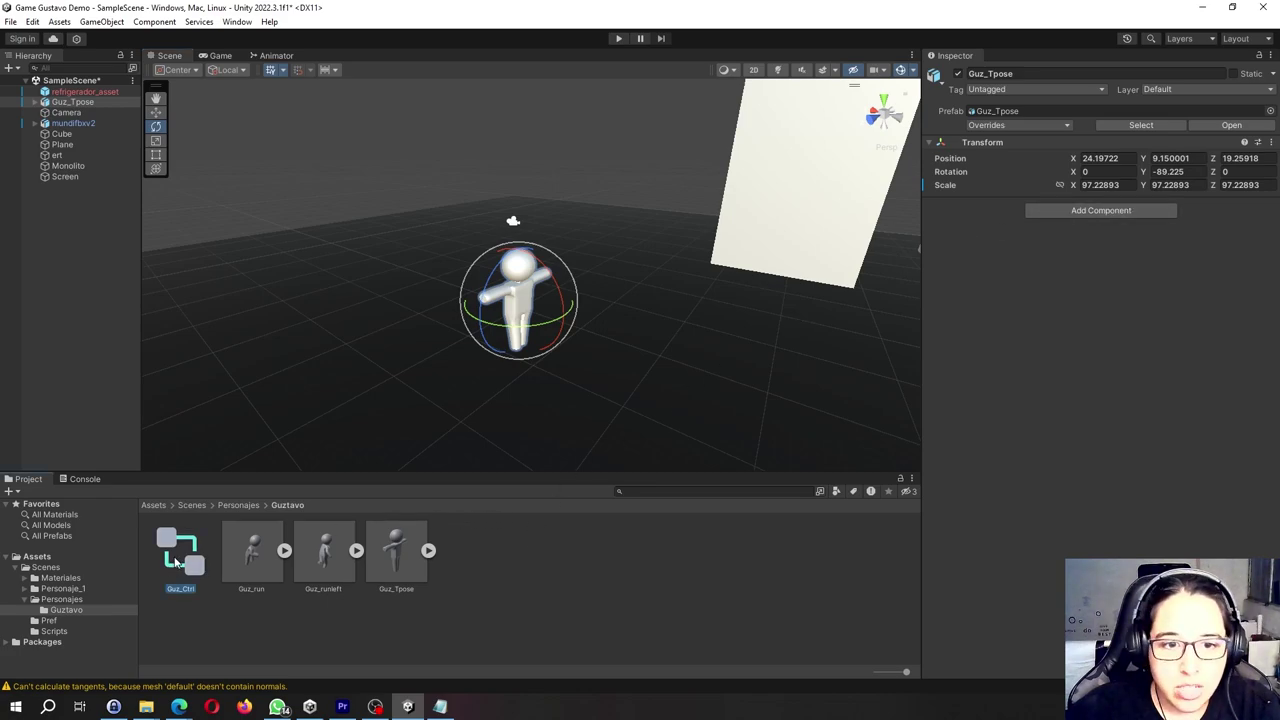
click(514, 290)
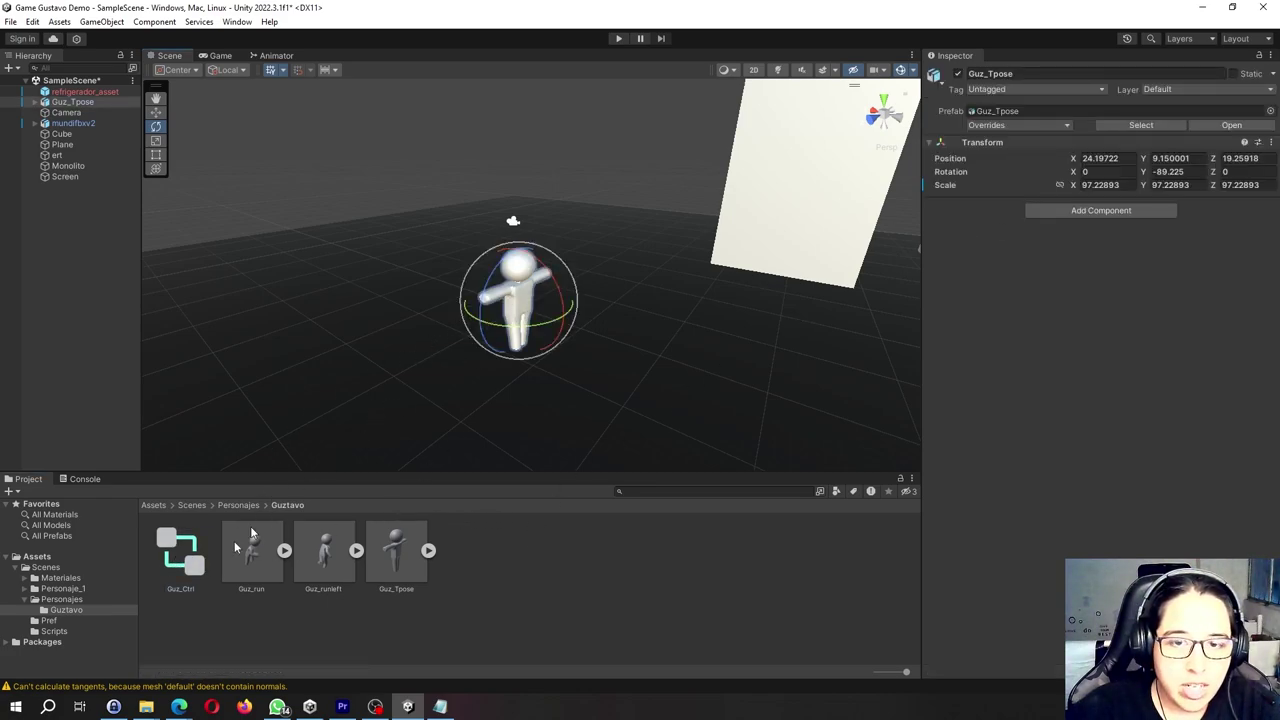
mouse_move(197, 568)
mouse_down()
mouse_move(512, 316)
mouse_move(208, 548)
mouse_move(84, 104)
mouse_up()
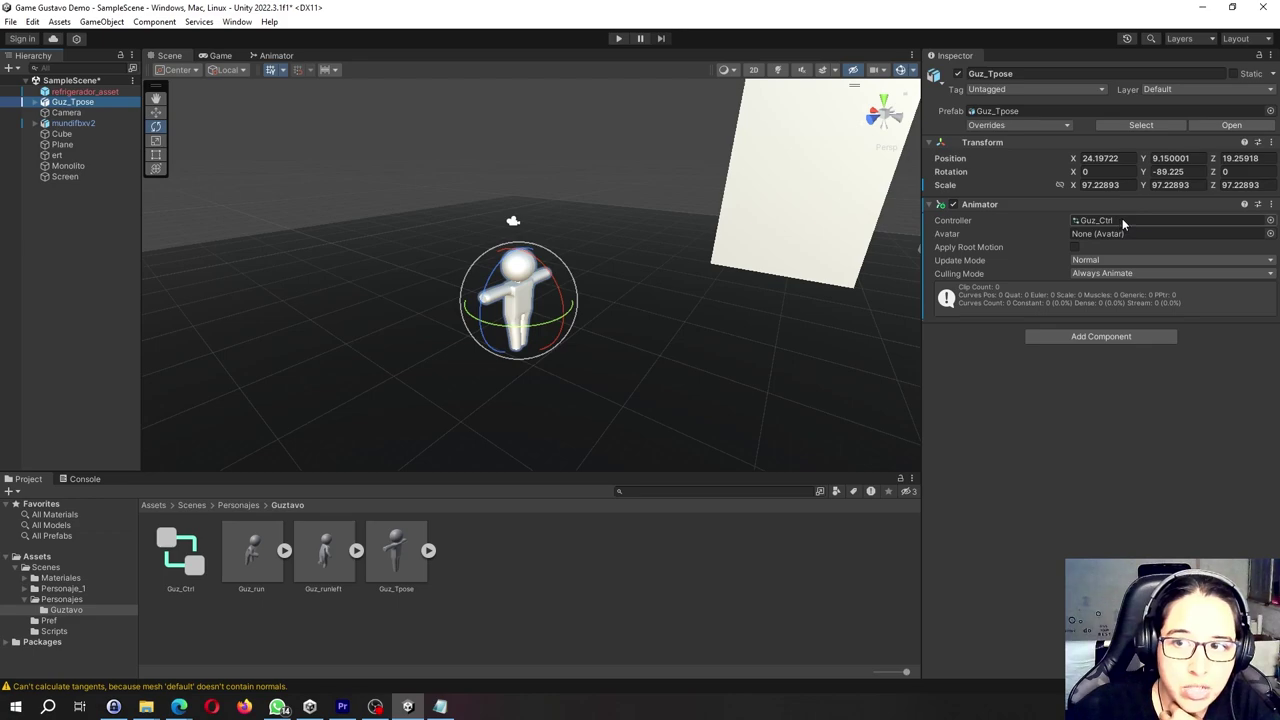
click(1271, 234)
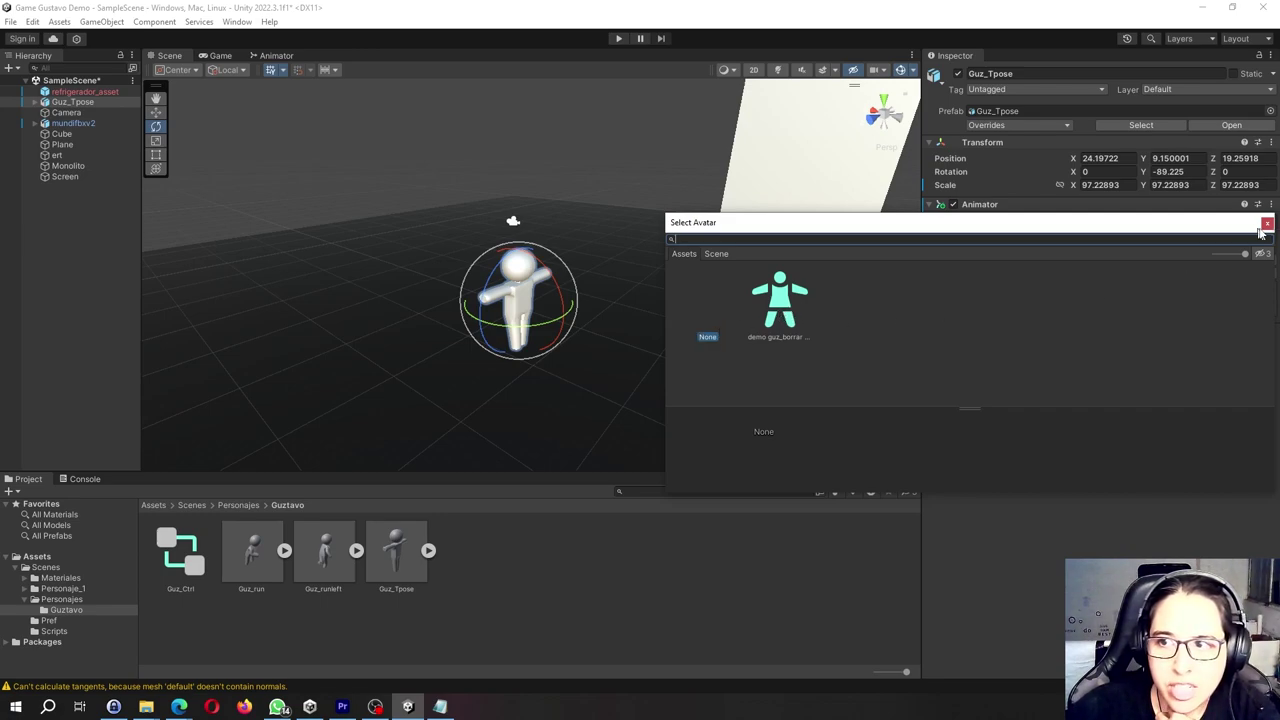
click(1267, 225)
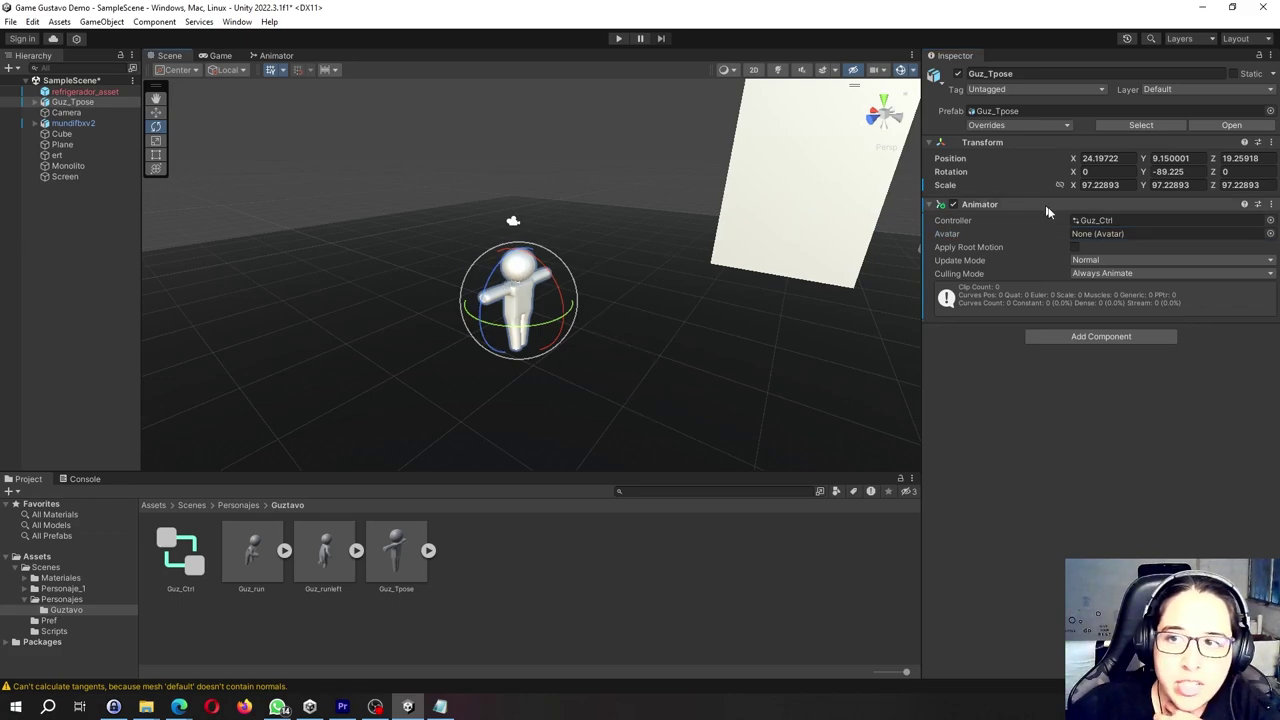
Open the Animator view and frame Guz_Ctrl's Any State, Entry and Exit nodes.
click(271, 55)
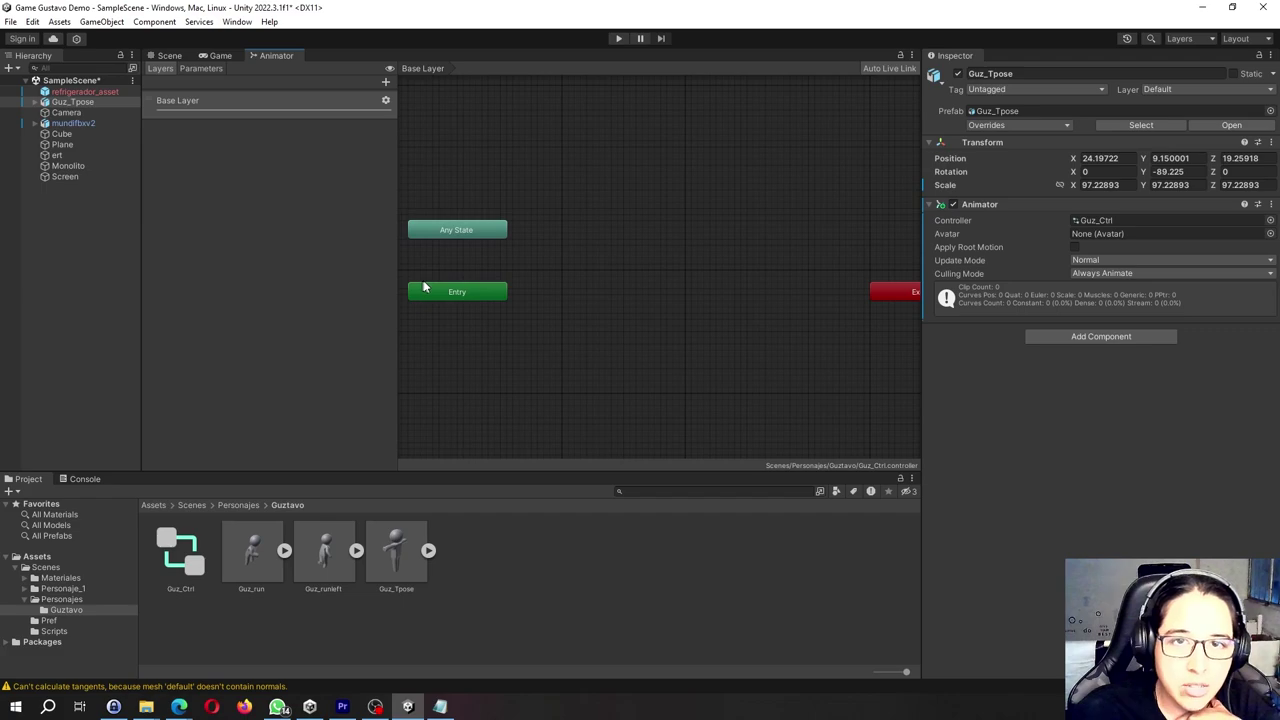
scroll(572, 286, down, 5)
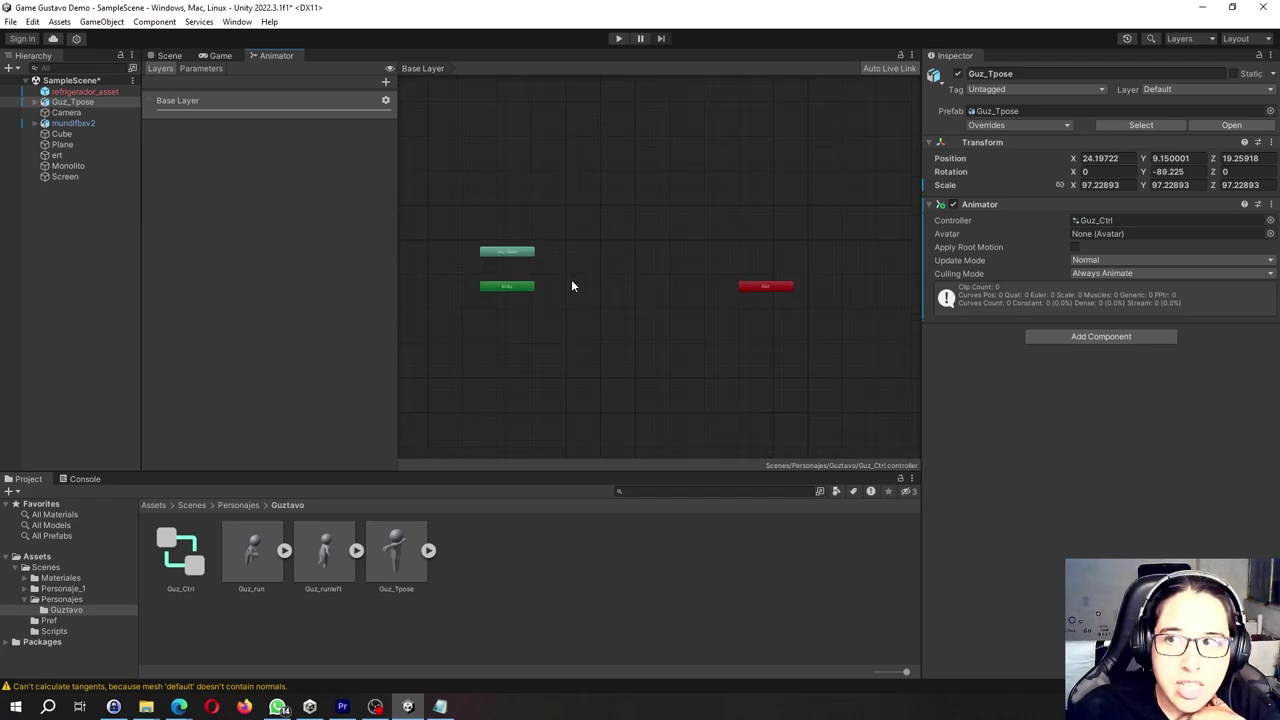
scroll(571, 286, up, 3)
scroll(571, 286, down, 2)
scroll(571, 286, up, 2)
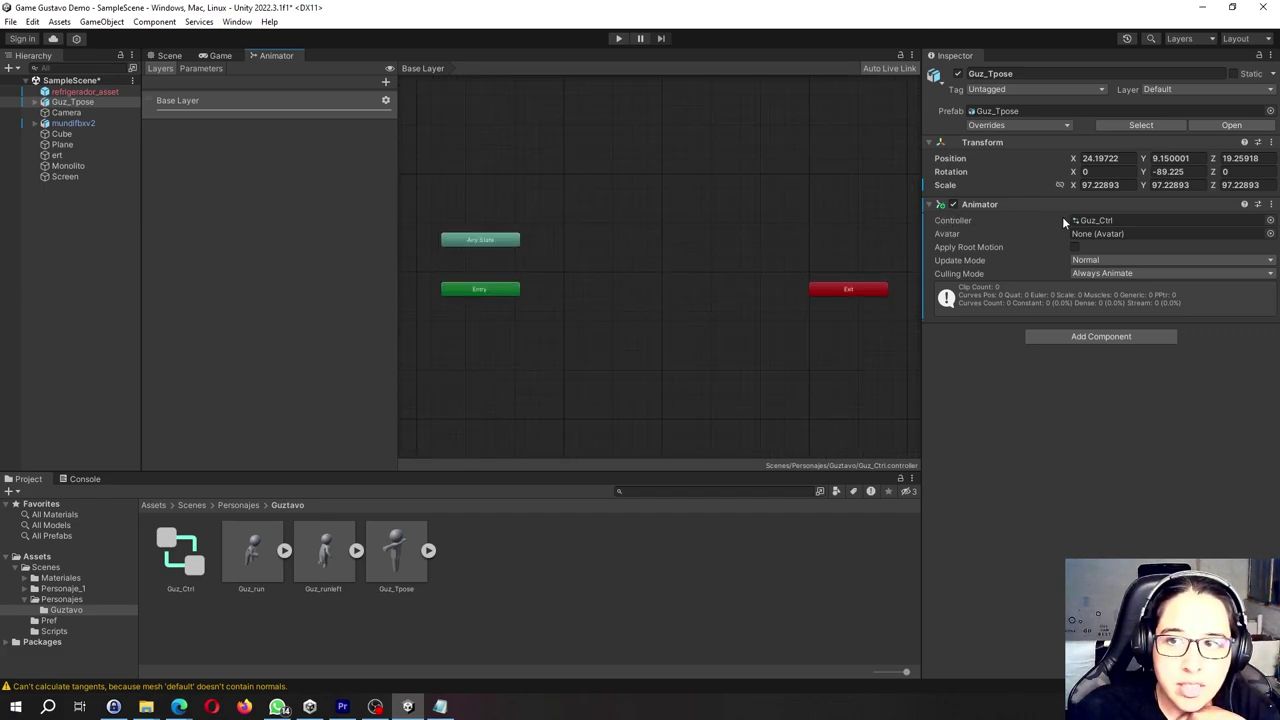
scroll(745, 325, up, 1)
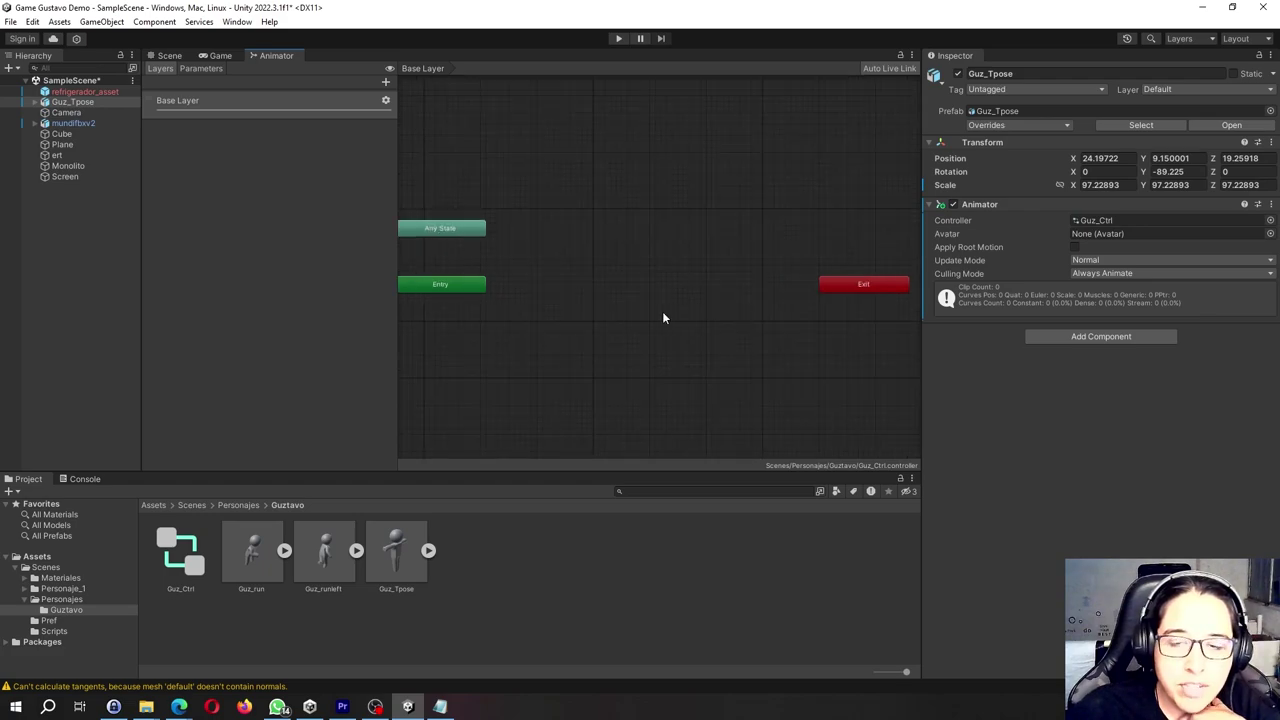
middle_drag(617, 291, 644, 300)
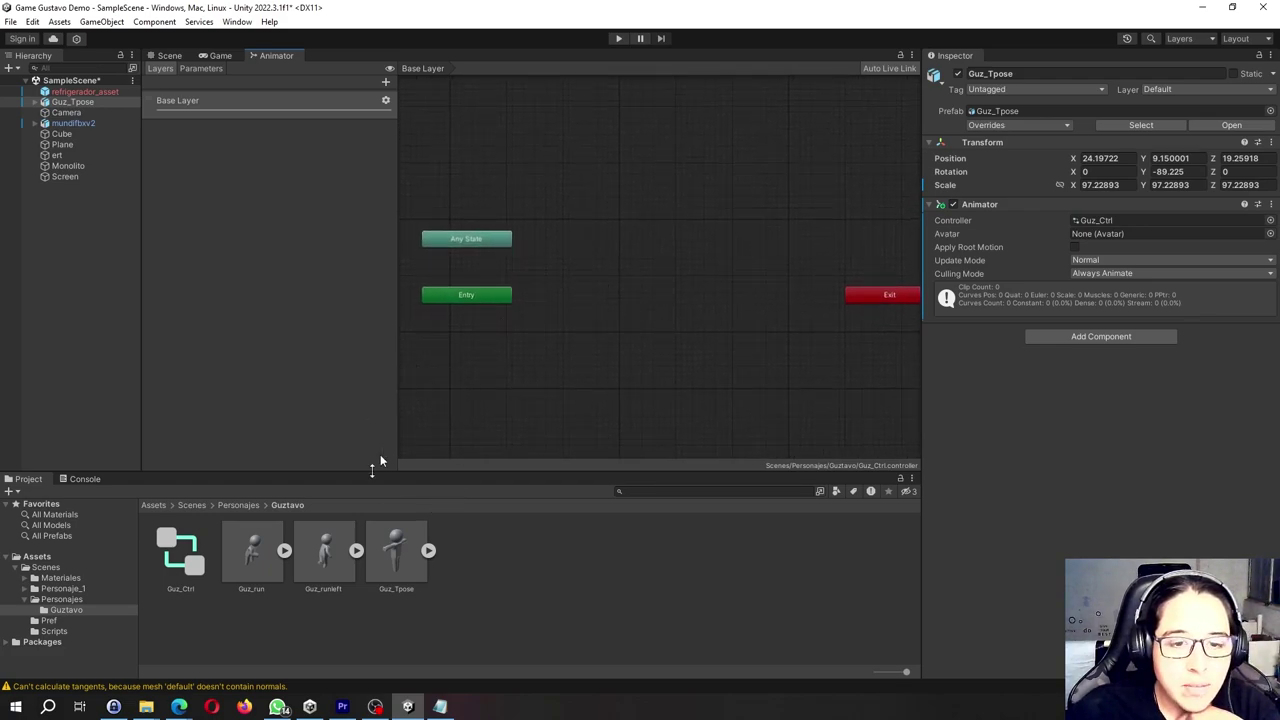
Search Mixamo for 'idle' animations.
mouse_move(178, 707)
click(199, 680)
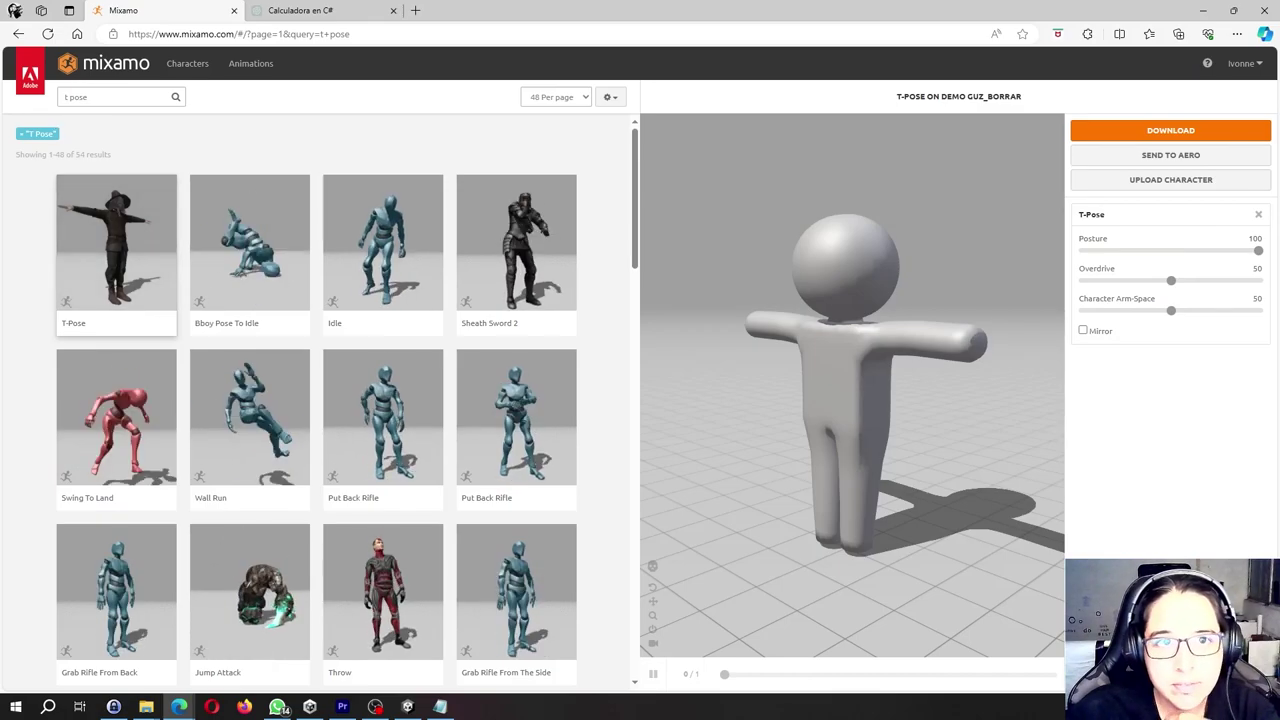
triple_click(79, 93)
text(id)
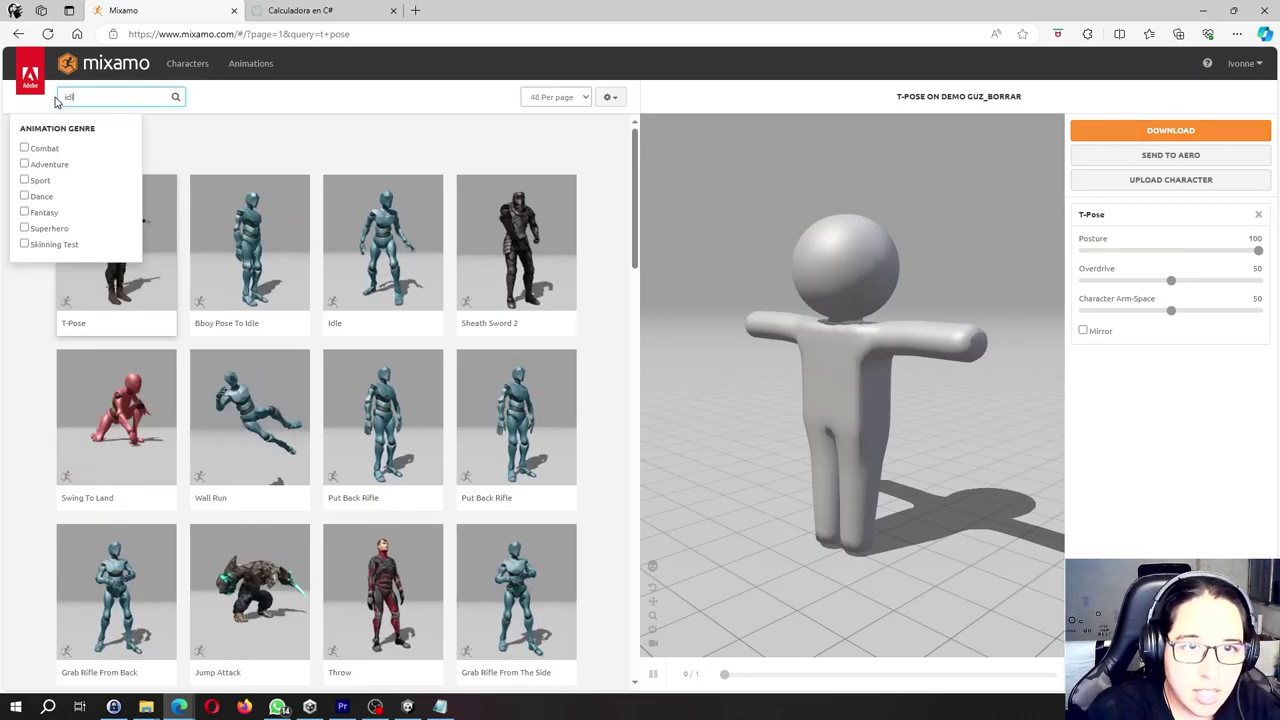
text(le)
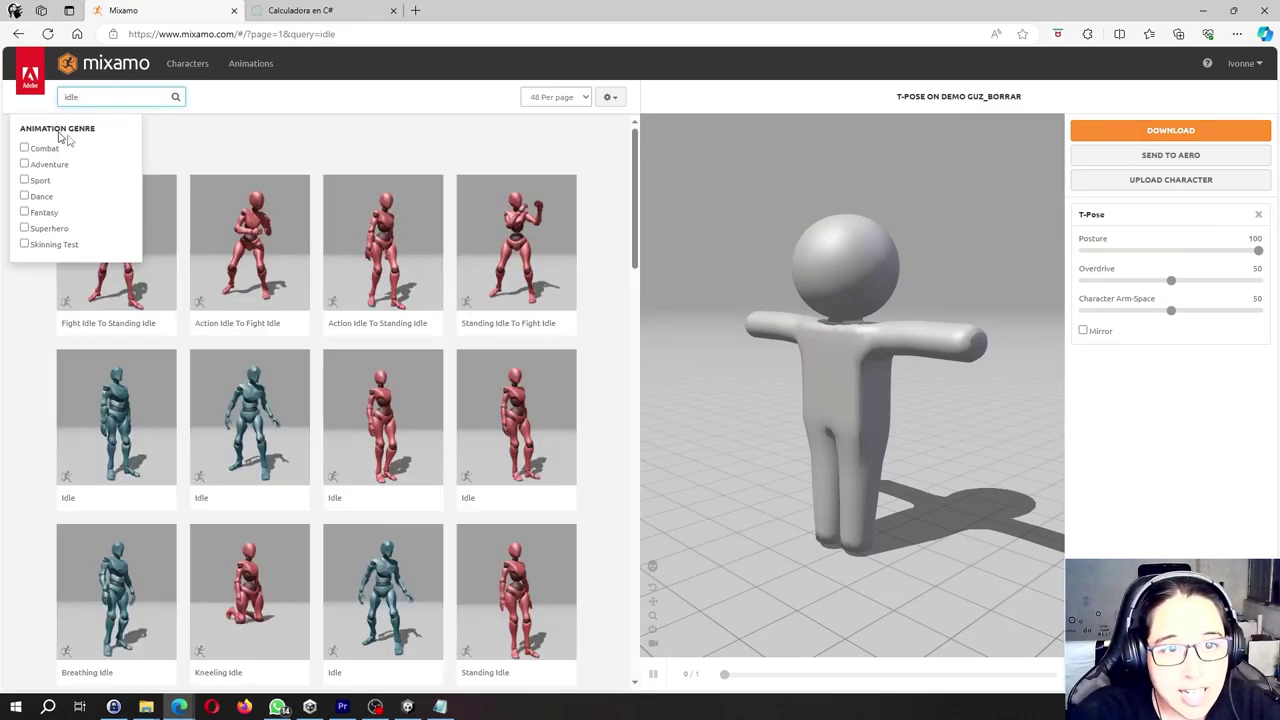
key(Return)
Compare Action Idle To Standing Idle with Standing Idle, then download Standing Idle as FBX for Unity.
click(358, 275)
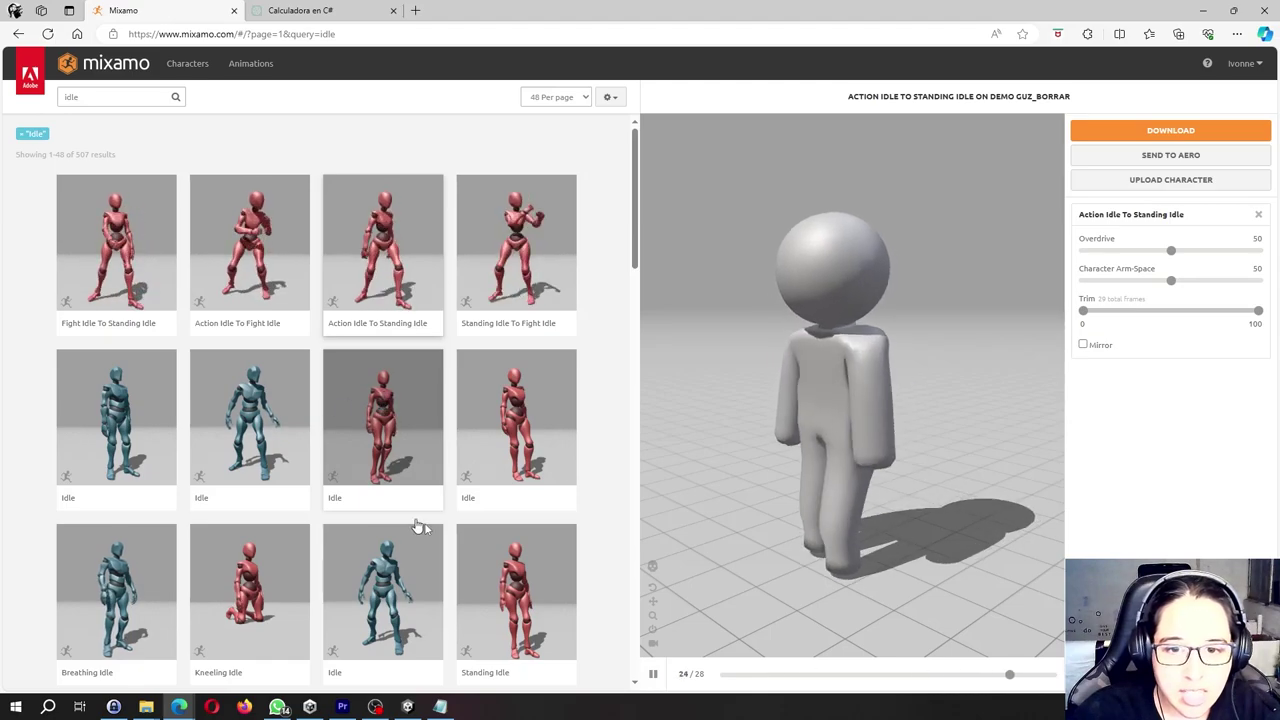
click(510, 567)
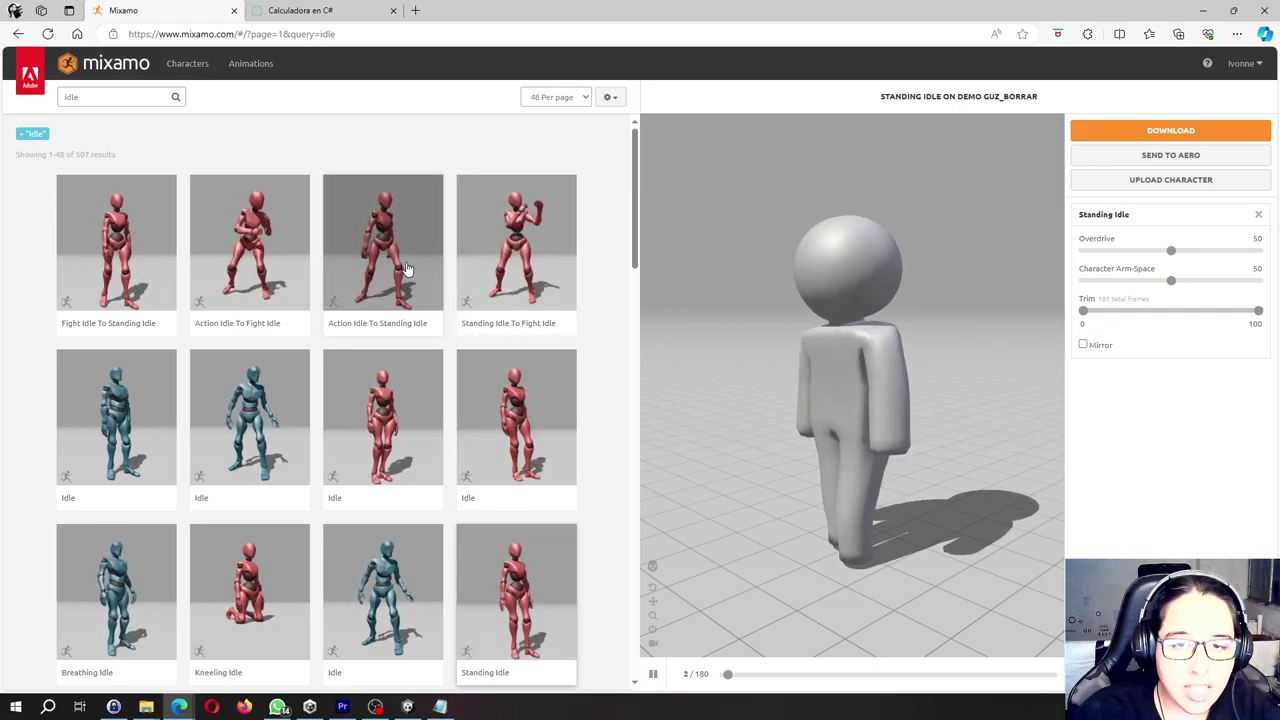
click(407, 268)
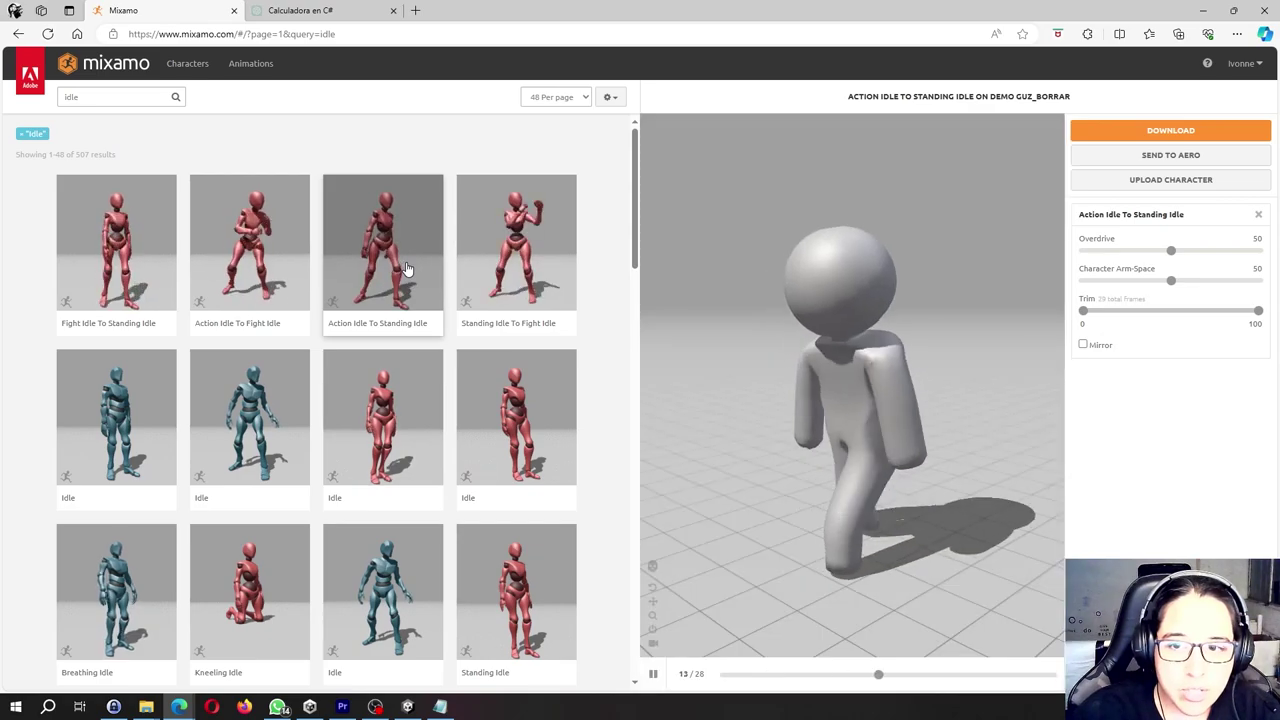
click(513, 578)
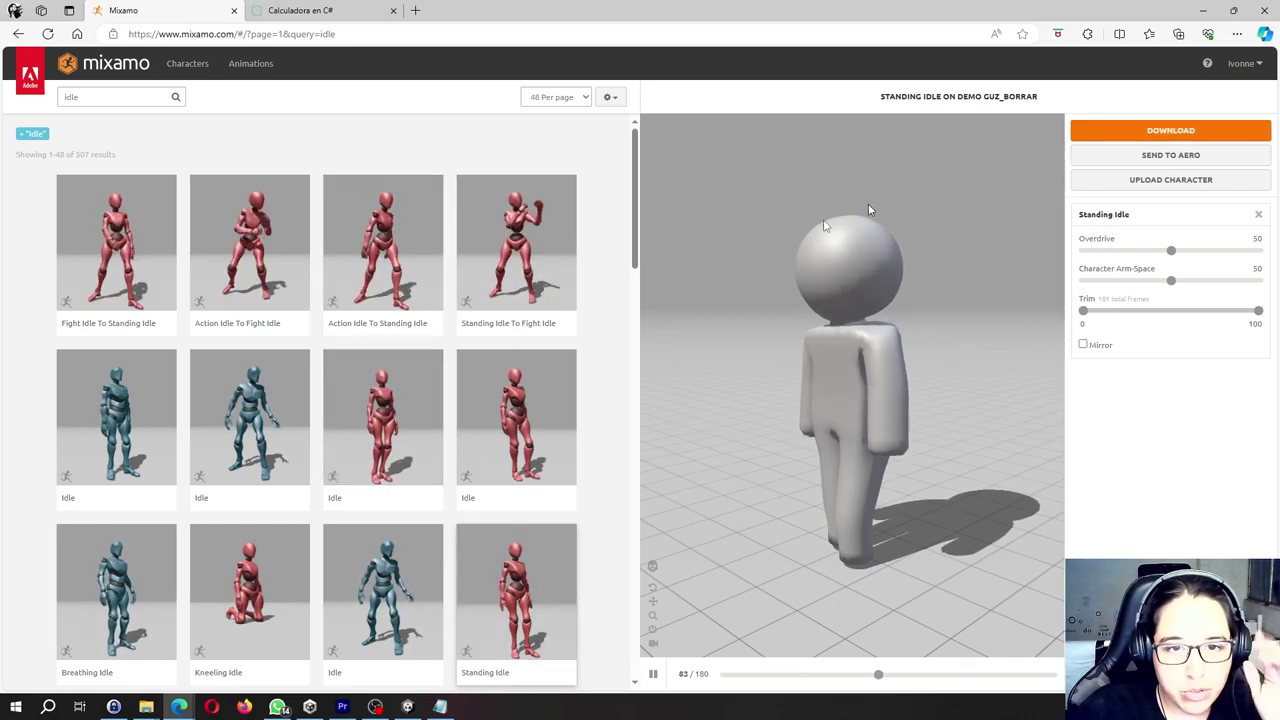
click(1137, 131)
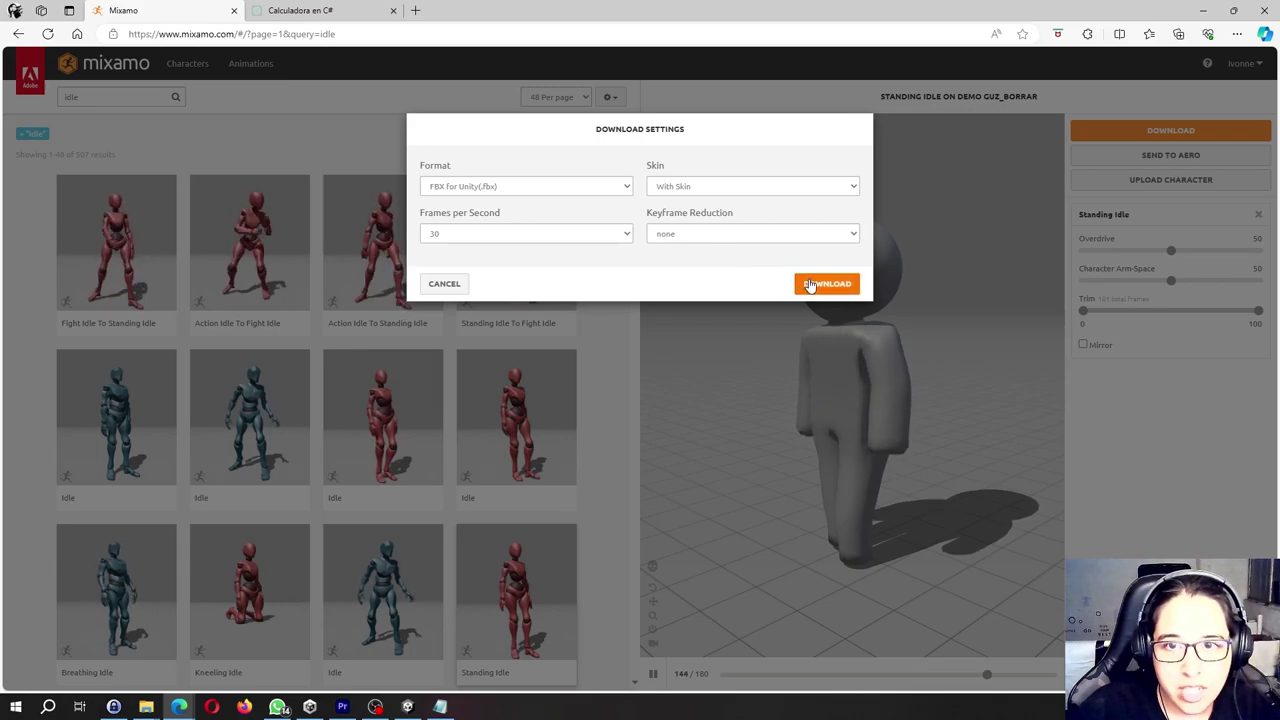
click(817, 285)
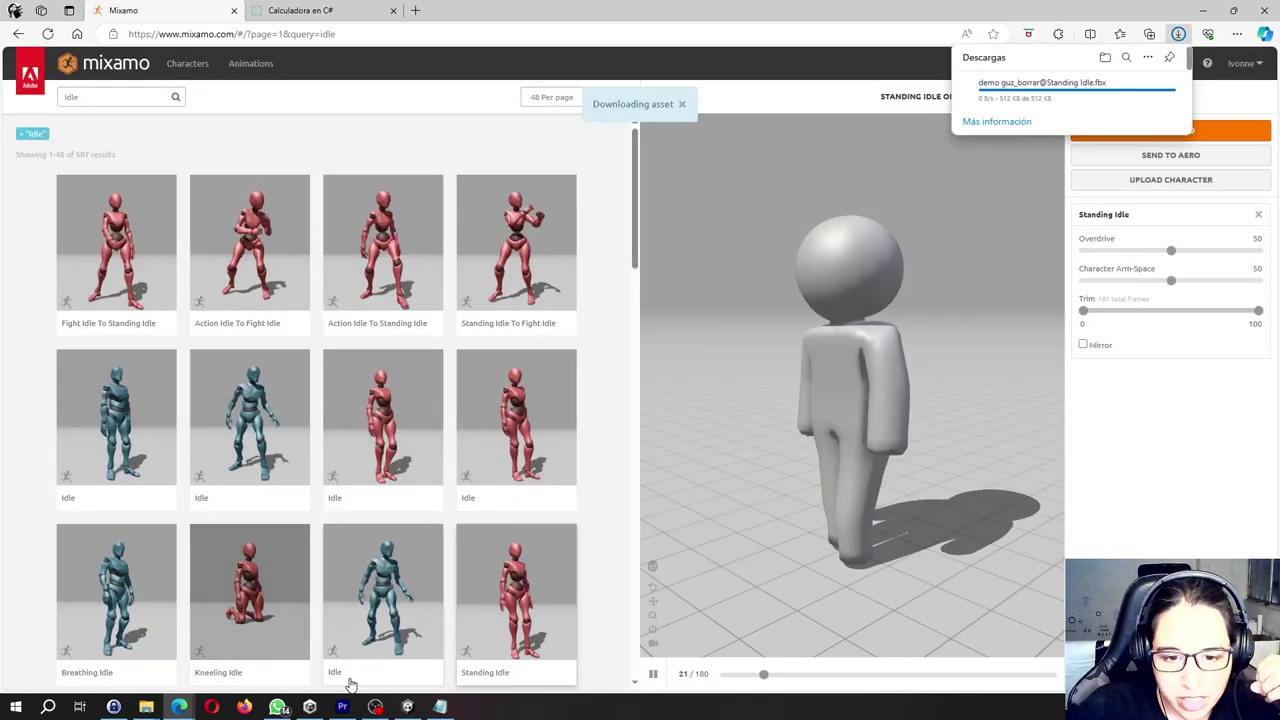
Open the Descargas downloads folder in File Explorer.
click(406, 708)
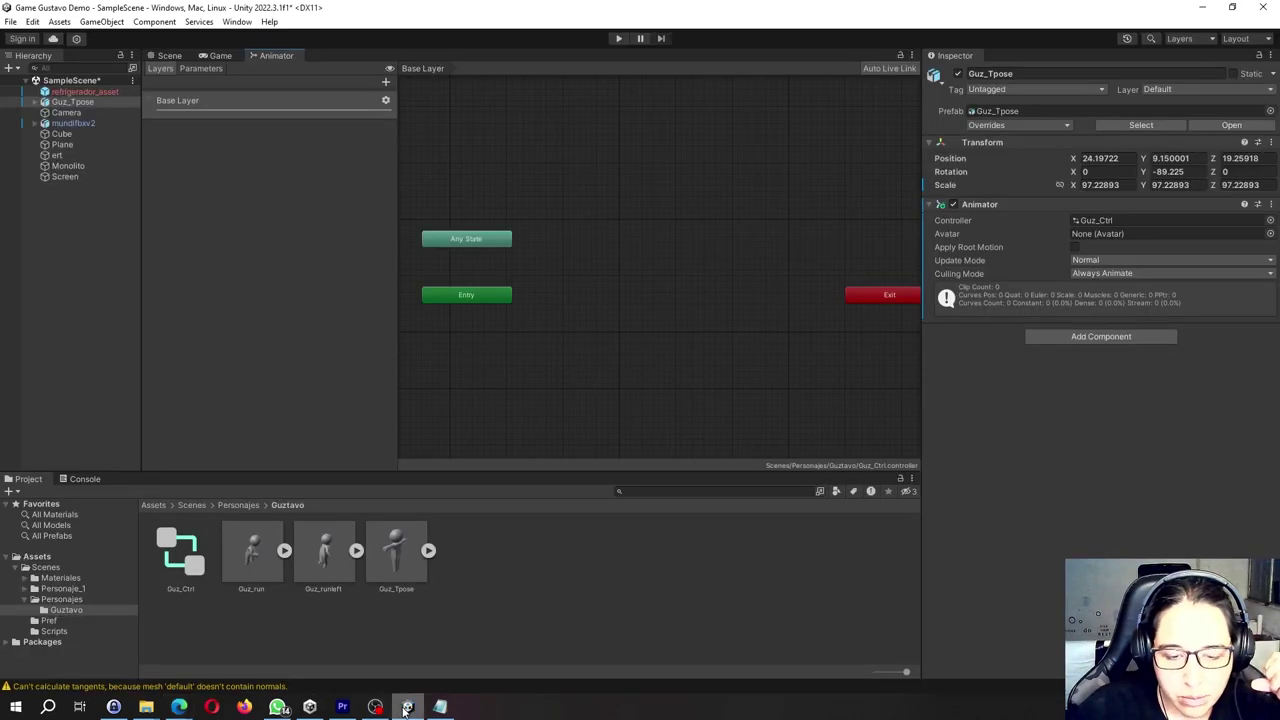
click(146, 707)
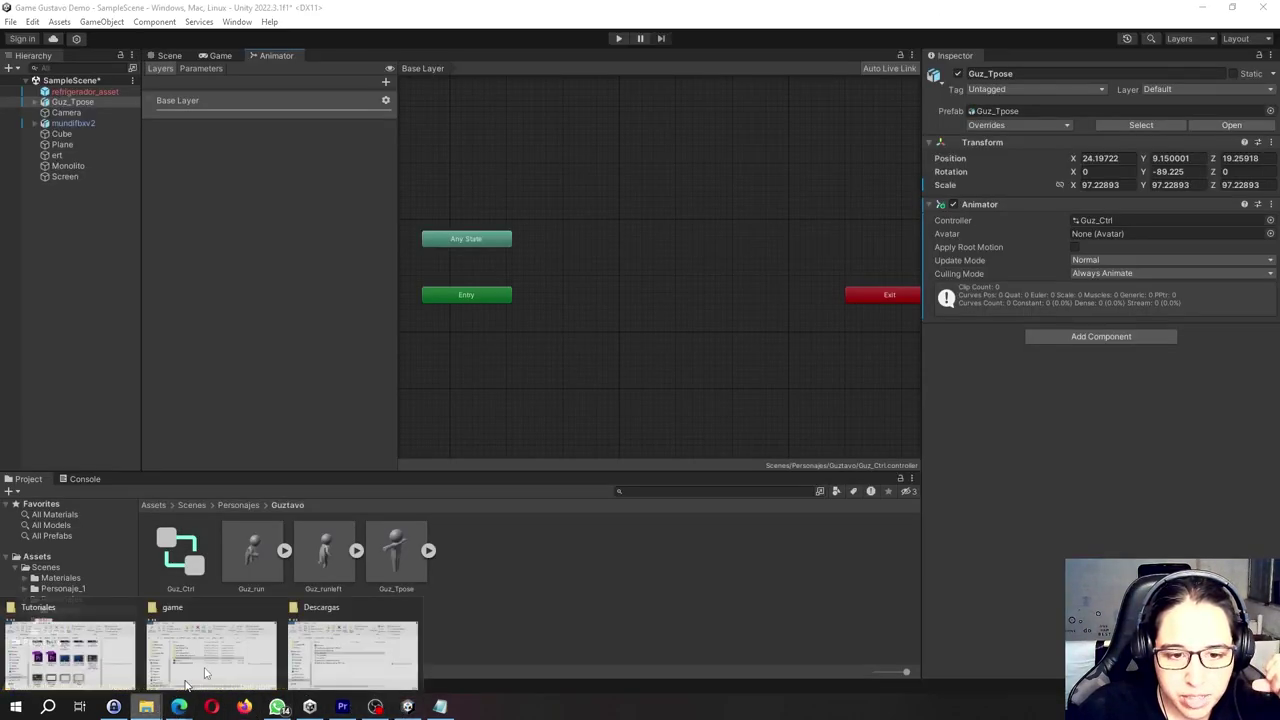
click(320, 663)
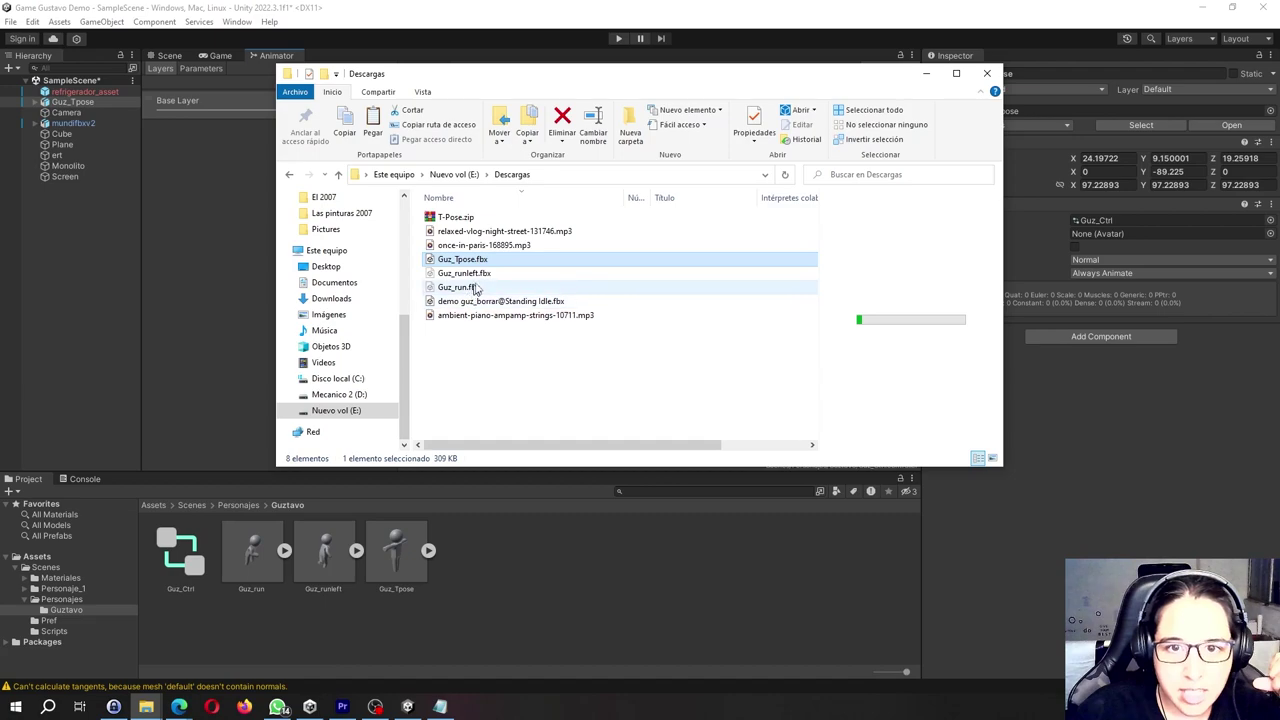
Rename the standing idle FBX to Guz_idle.fbx and drag it into Unity's Guztavo folder.
right_click(507, 302)
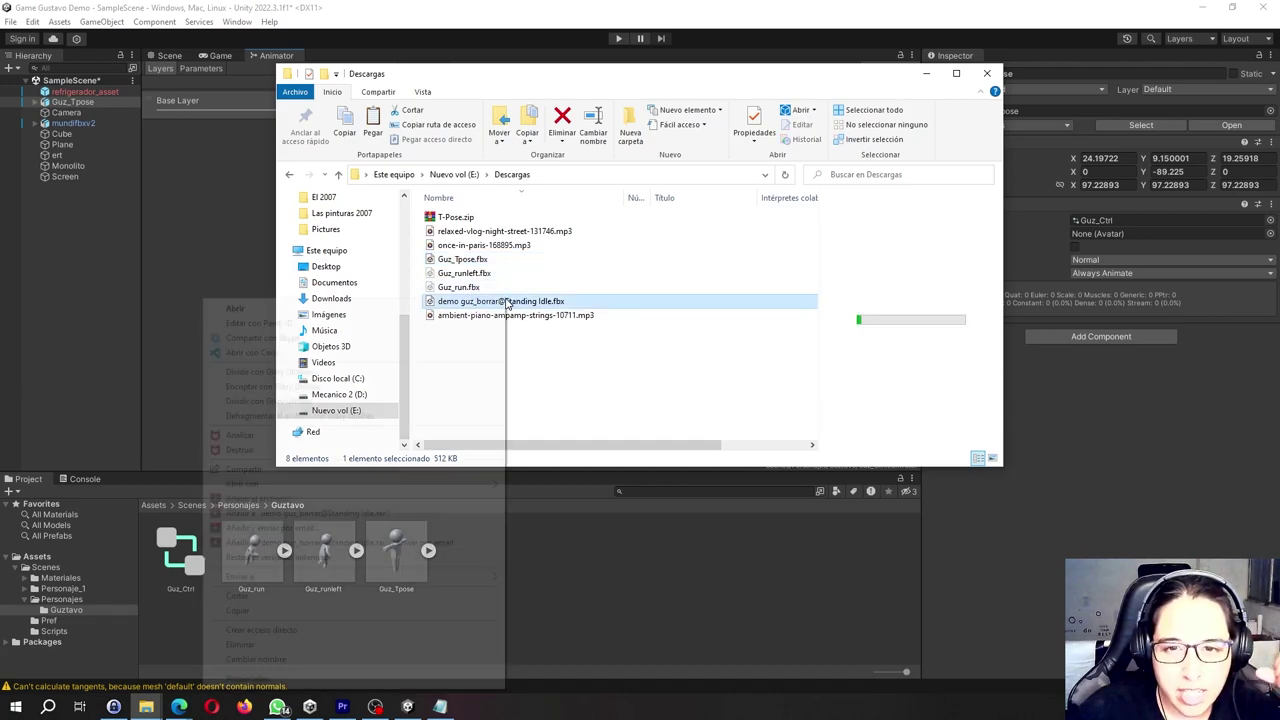
click(337, 659)
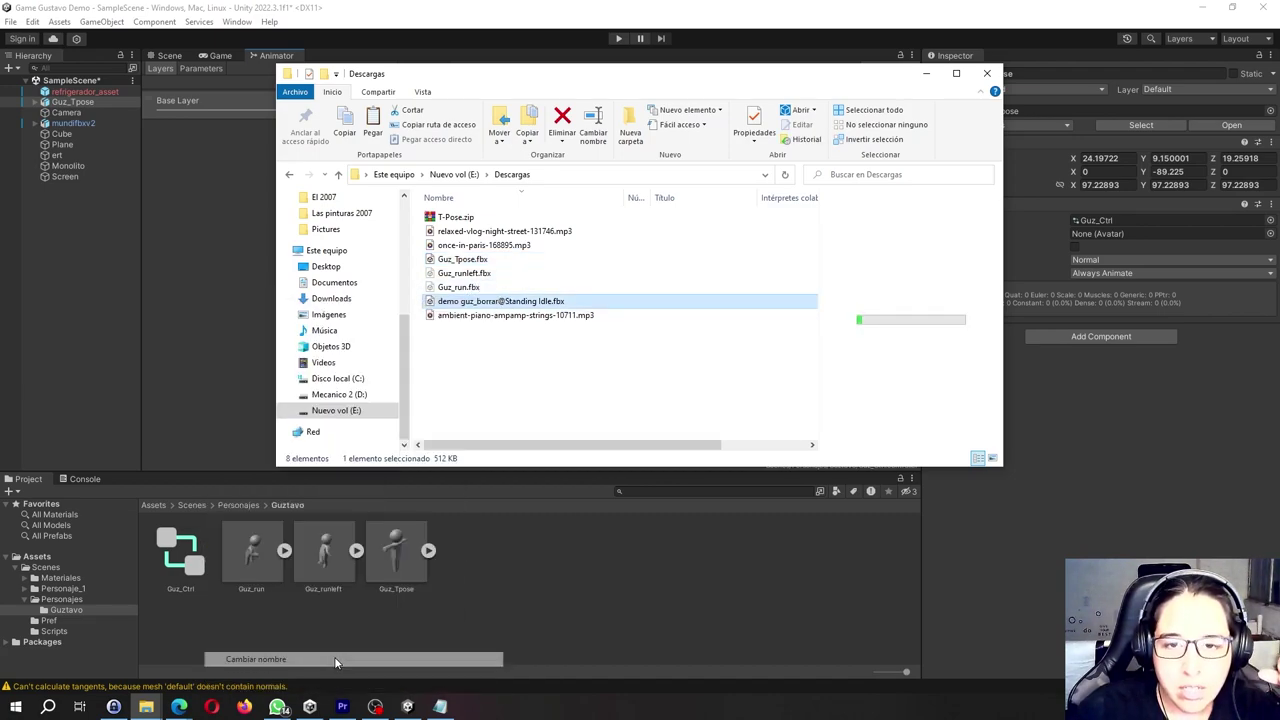
key(BackSpace)
text(Guz_idle)
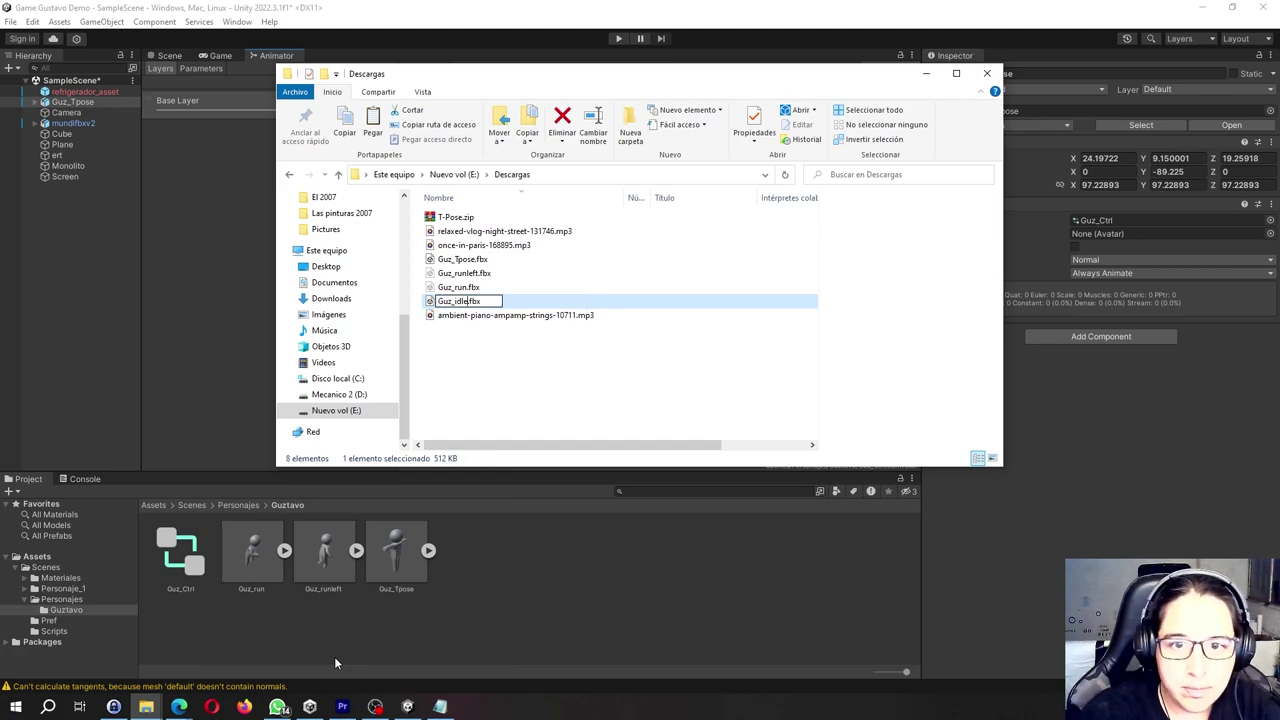
key(Return)
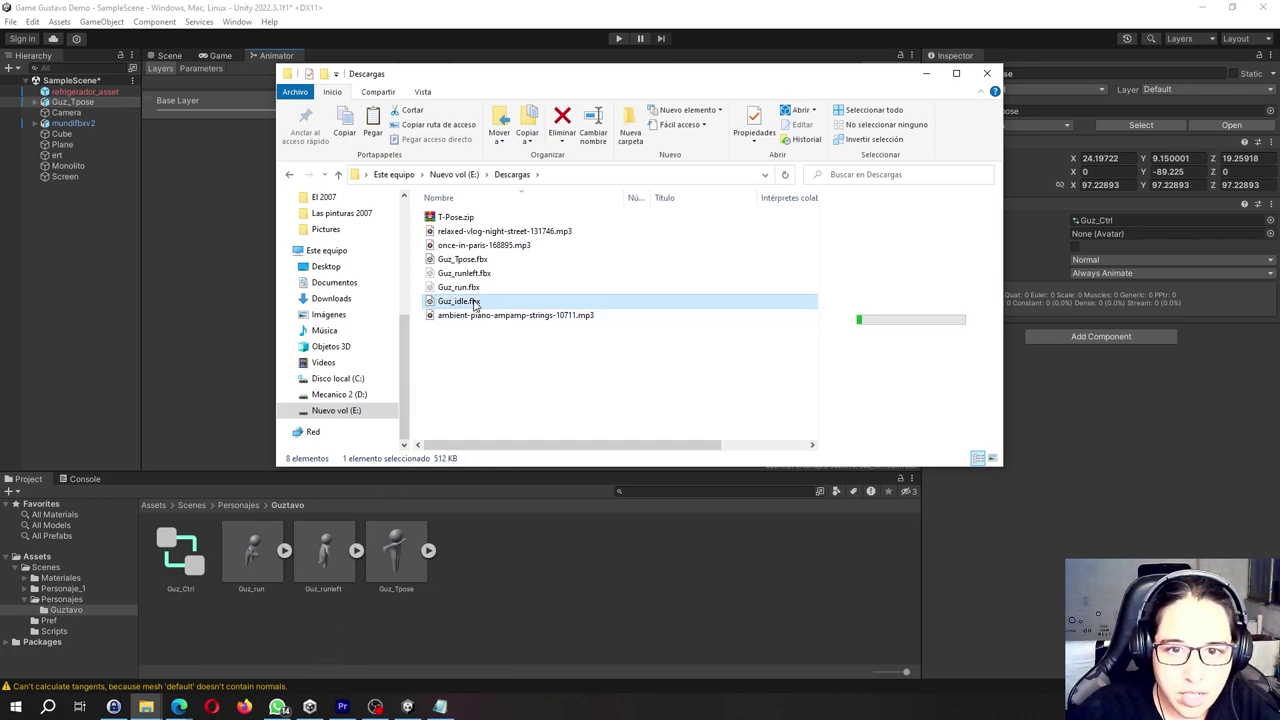
drag(473, 502, 471, 550)
Drop Guz_idle.fbx into the Guztavo folder and review its import settings.
click(526, 573)
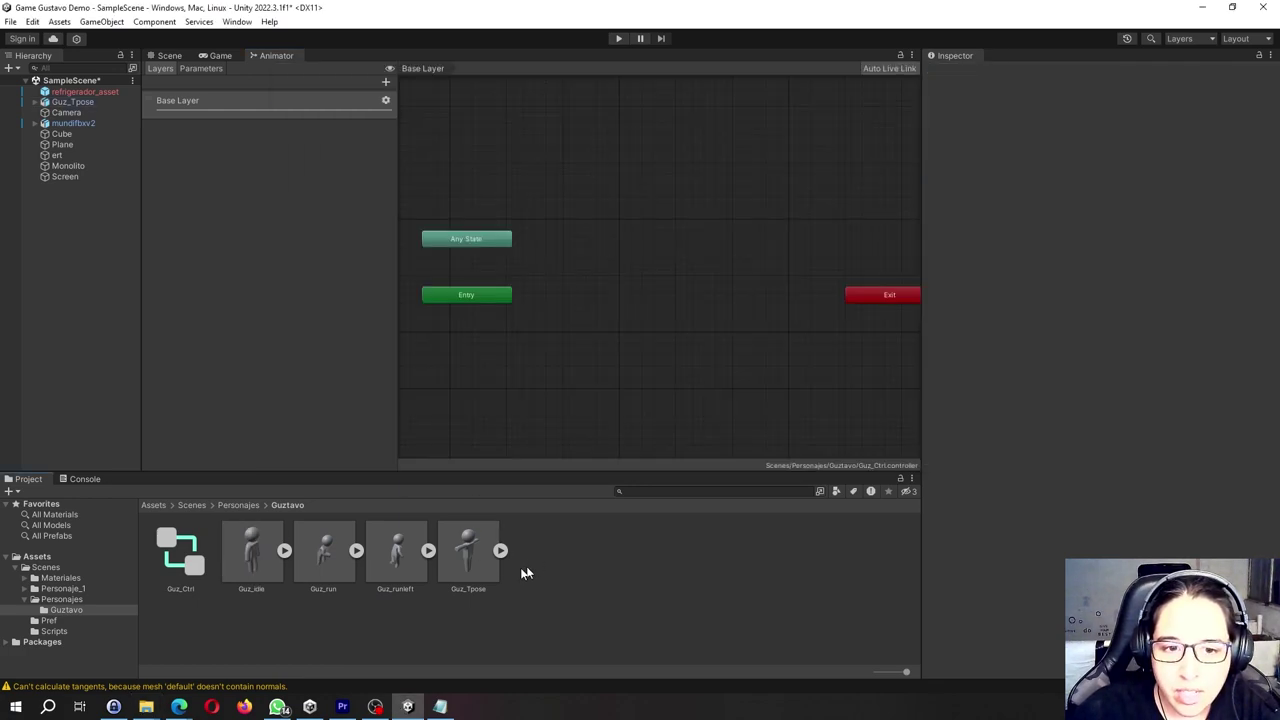
click(250, 578)
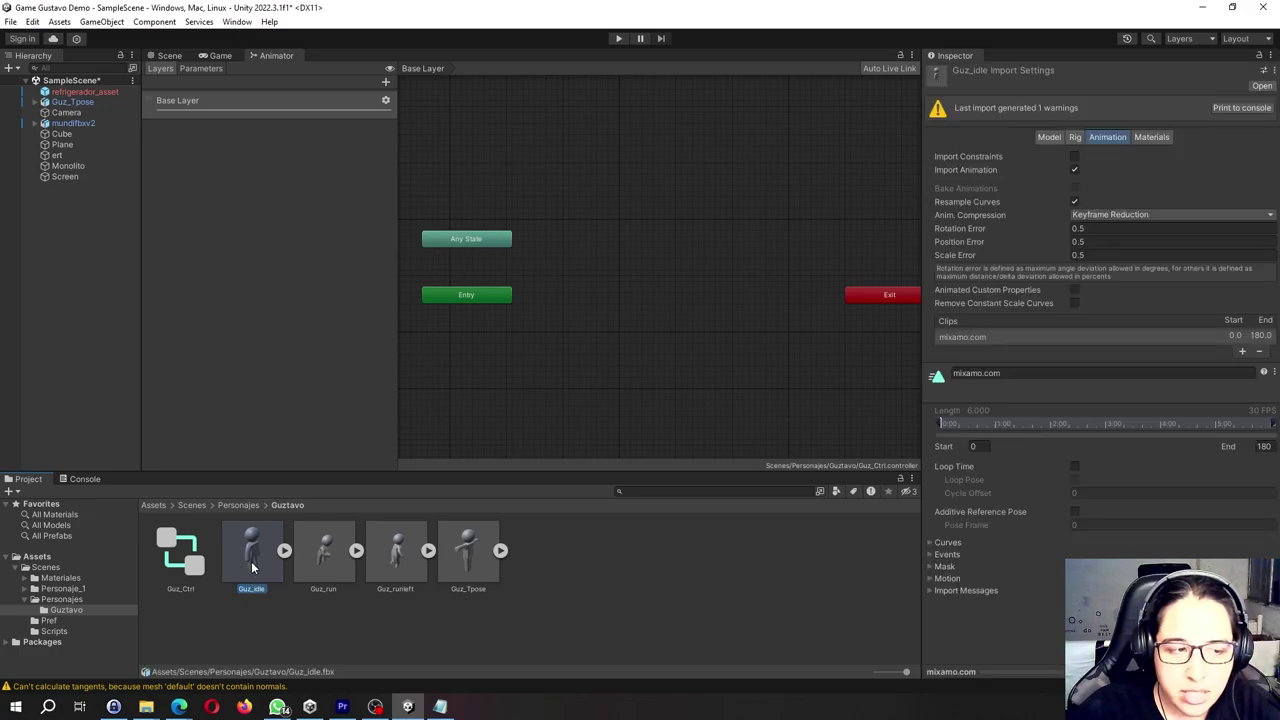
drag(252, 567, 506, 265)
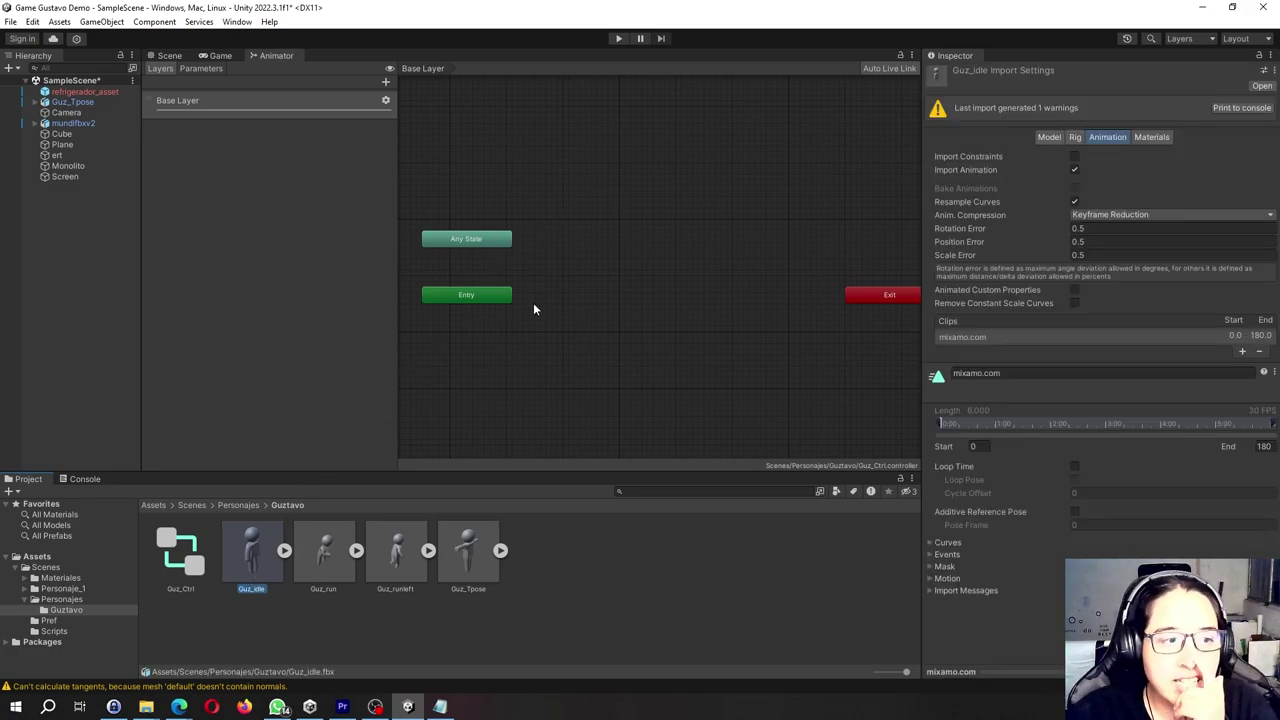
Create a state from a new Blend Tree in Guz_Ctrl's Base Layer and select it.
right_click(585, 229)
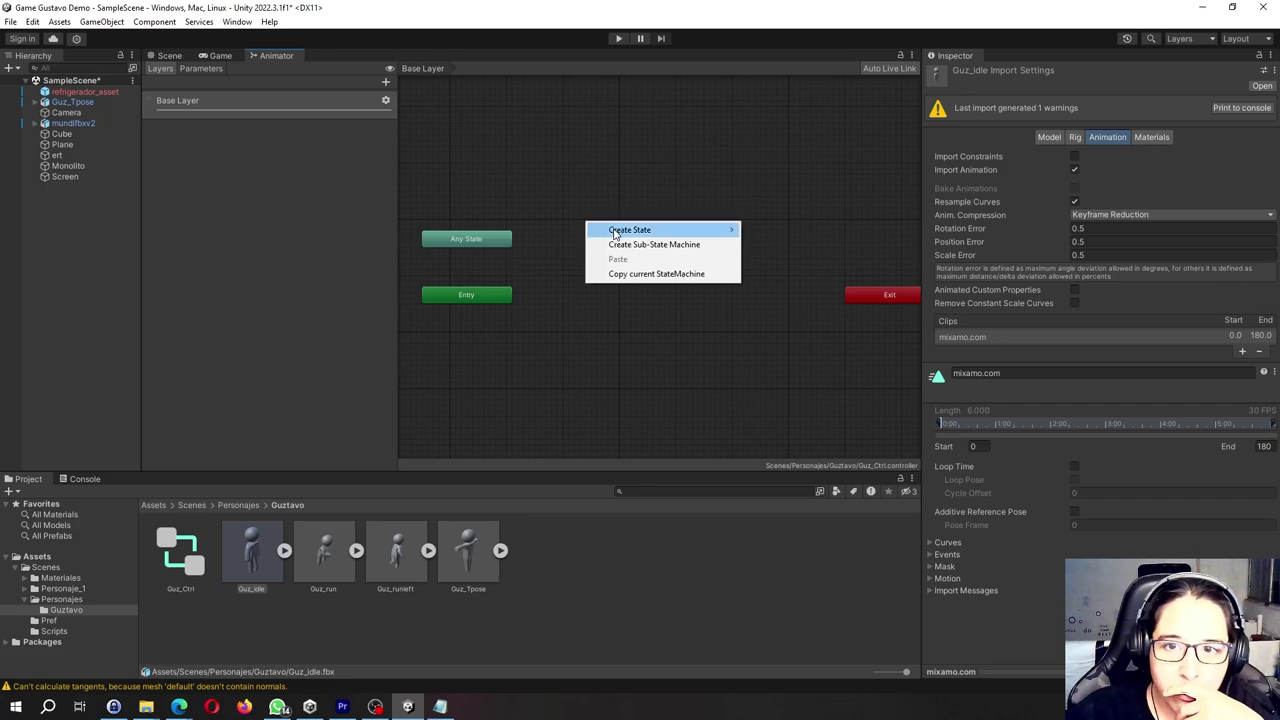
mouse_move(617, 234)
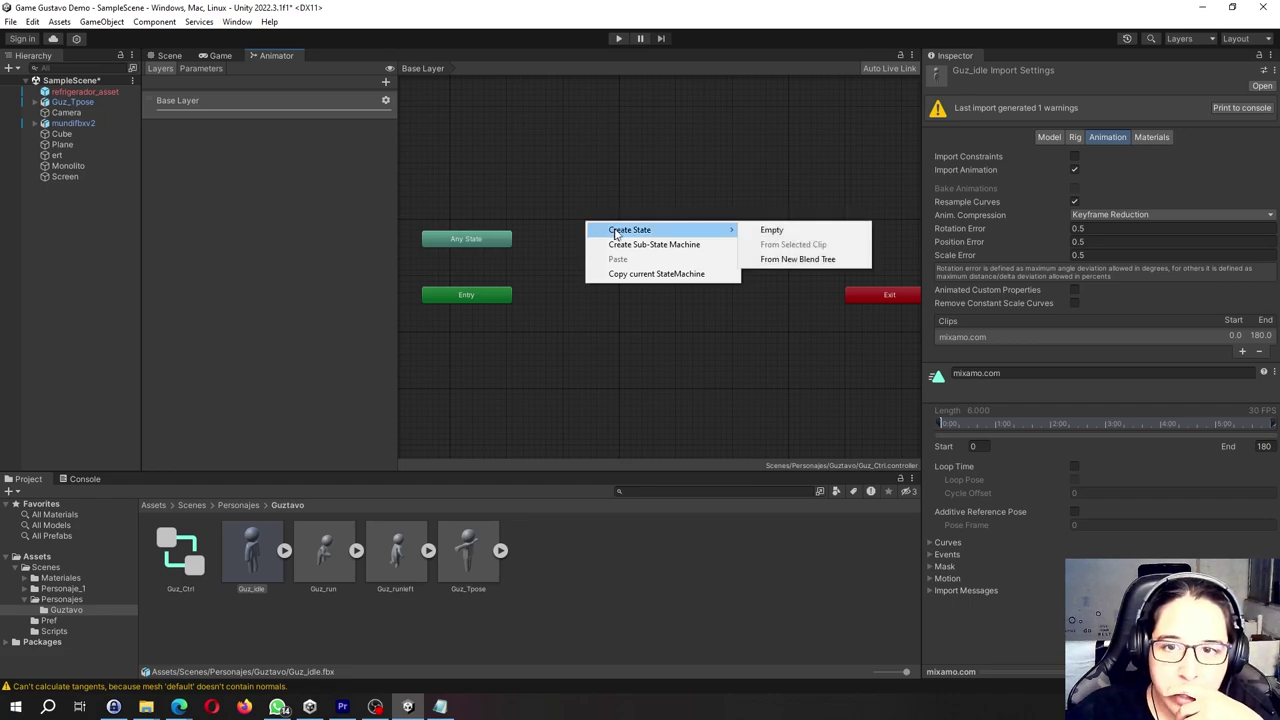
click(793, 262)
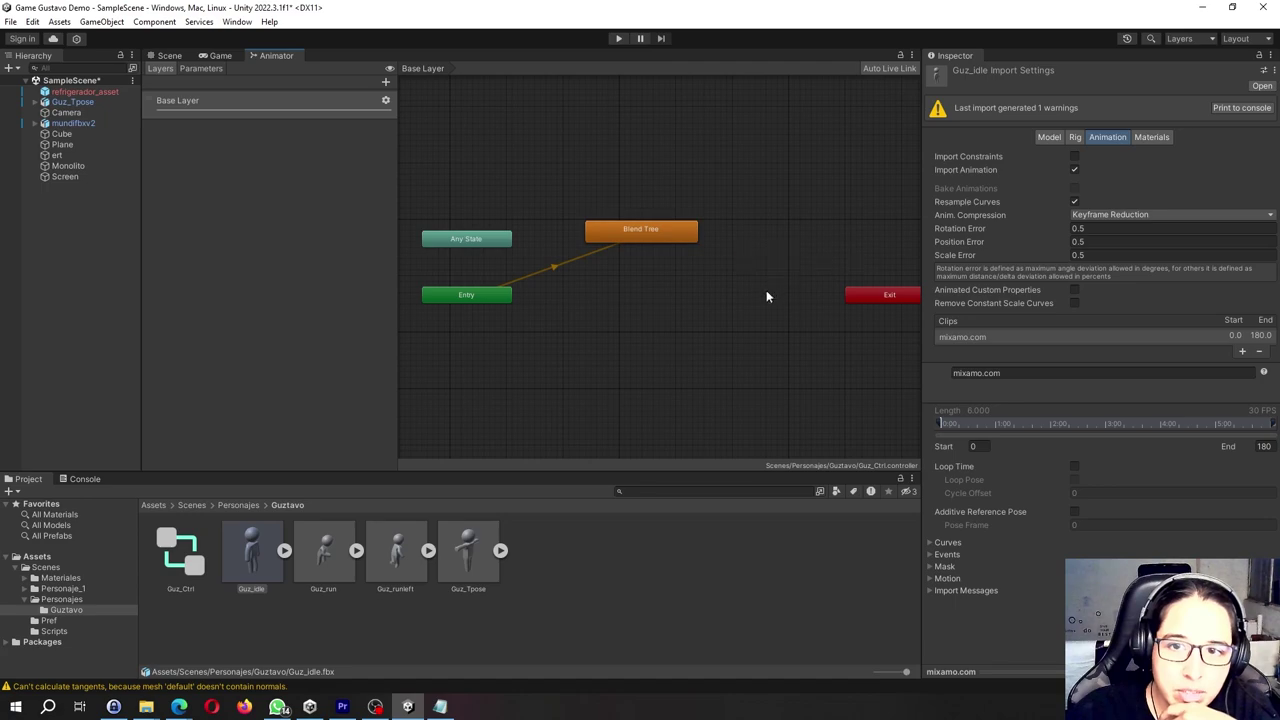
click(655, 238)
Open the Blend Tree for editing and select its node in the graph.
double_click(655, 238)
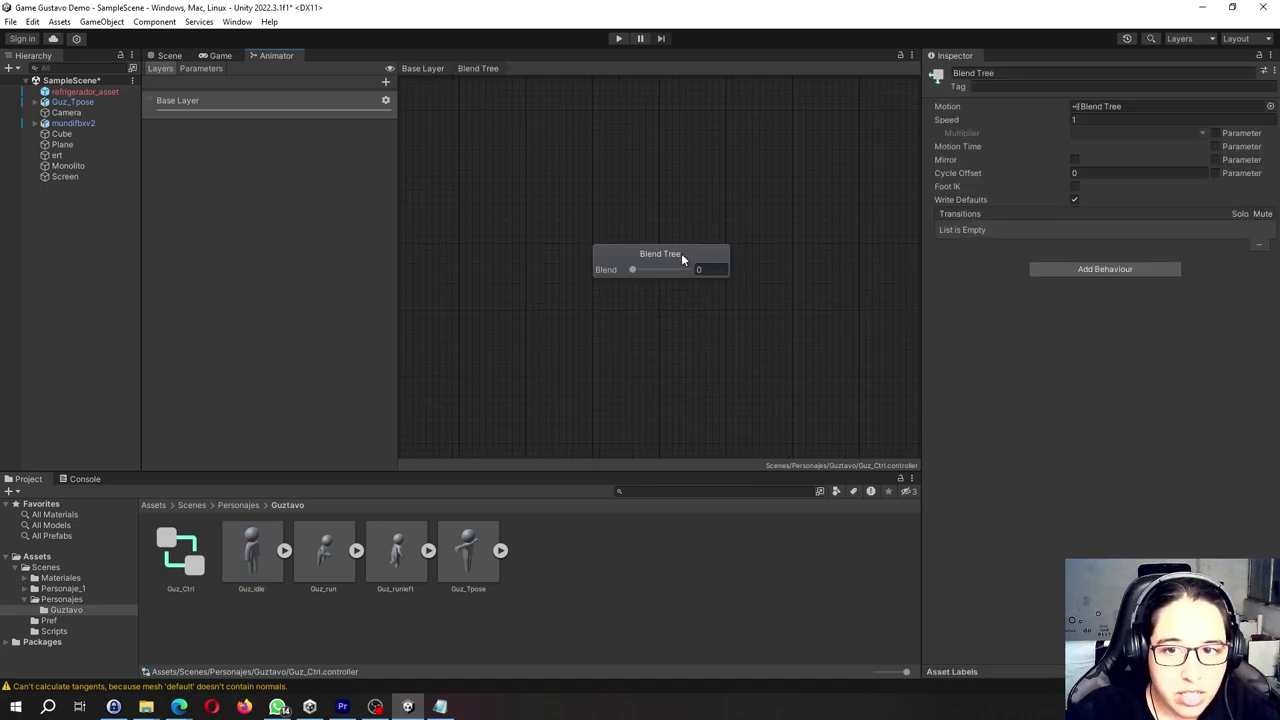
middle_drag(747, 301, 600, 314)
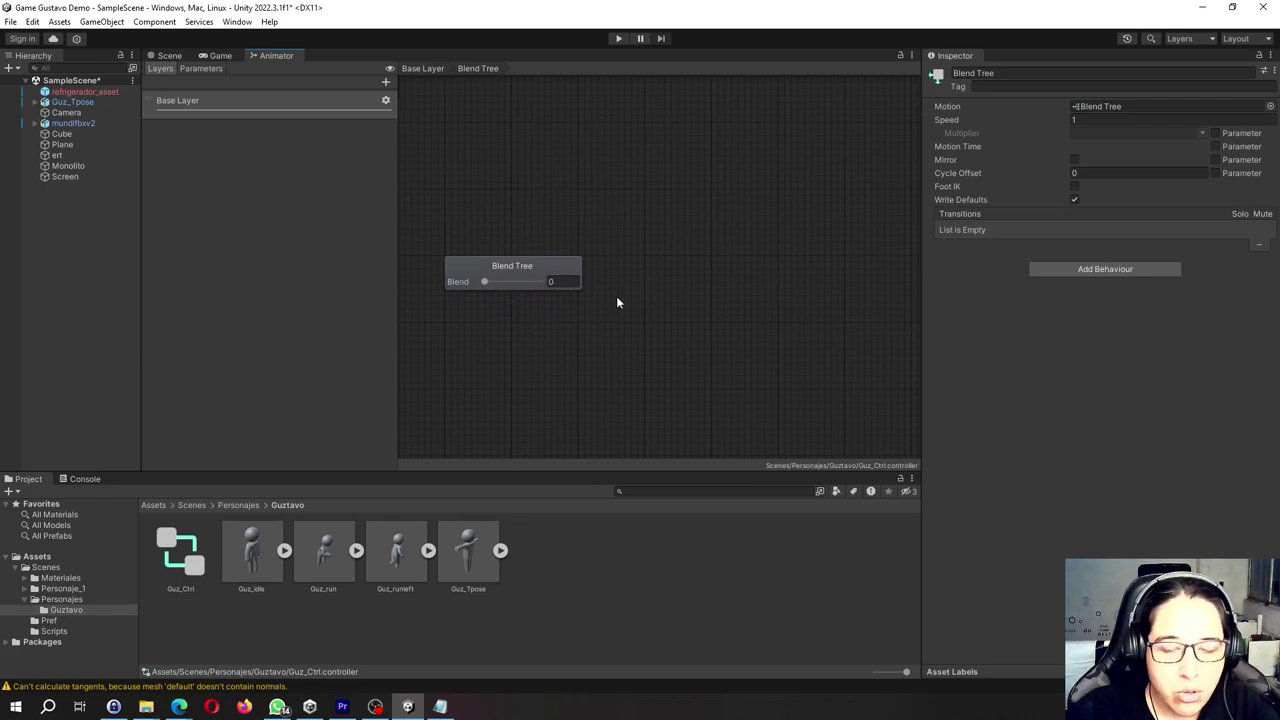
middle_drag(617, 302, 608, 266)
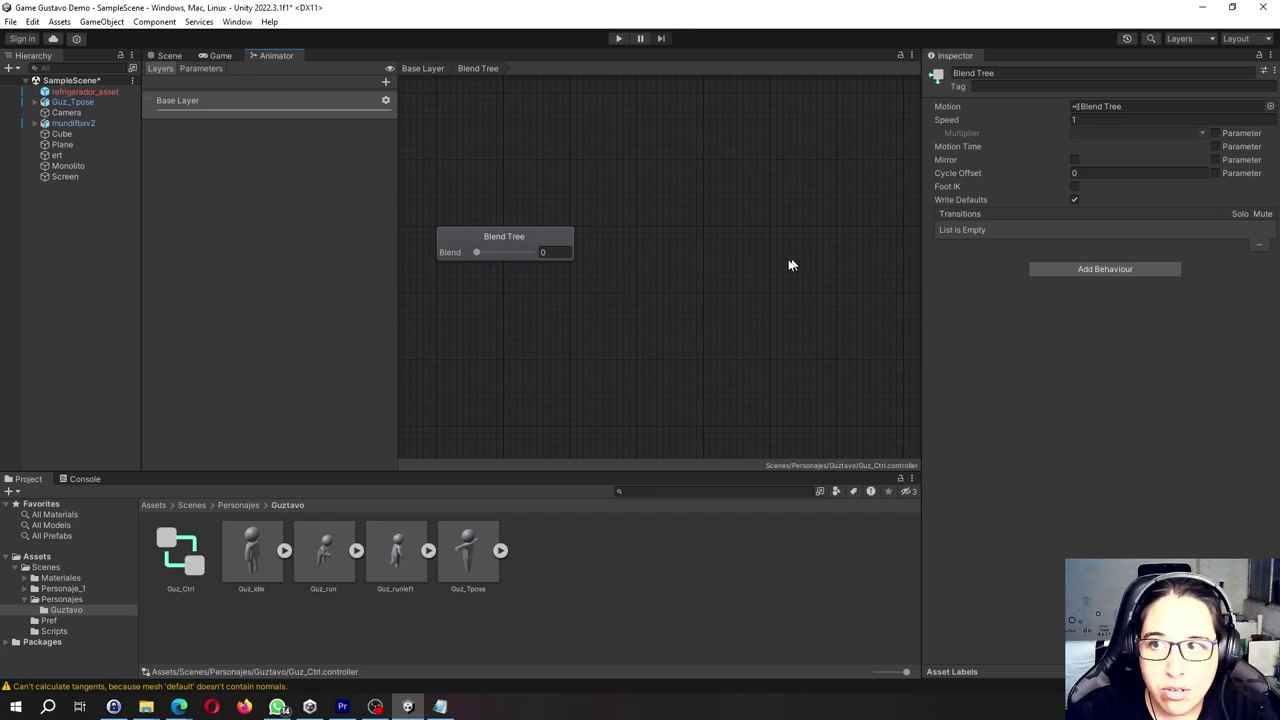
click(549, 235)
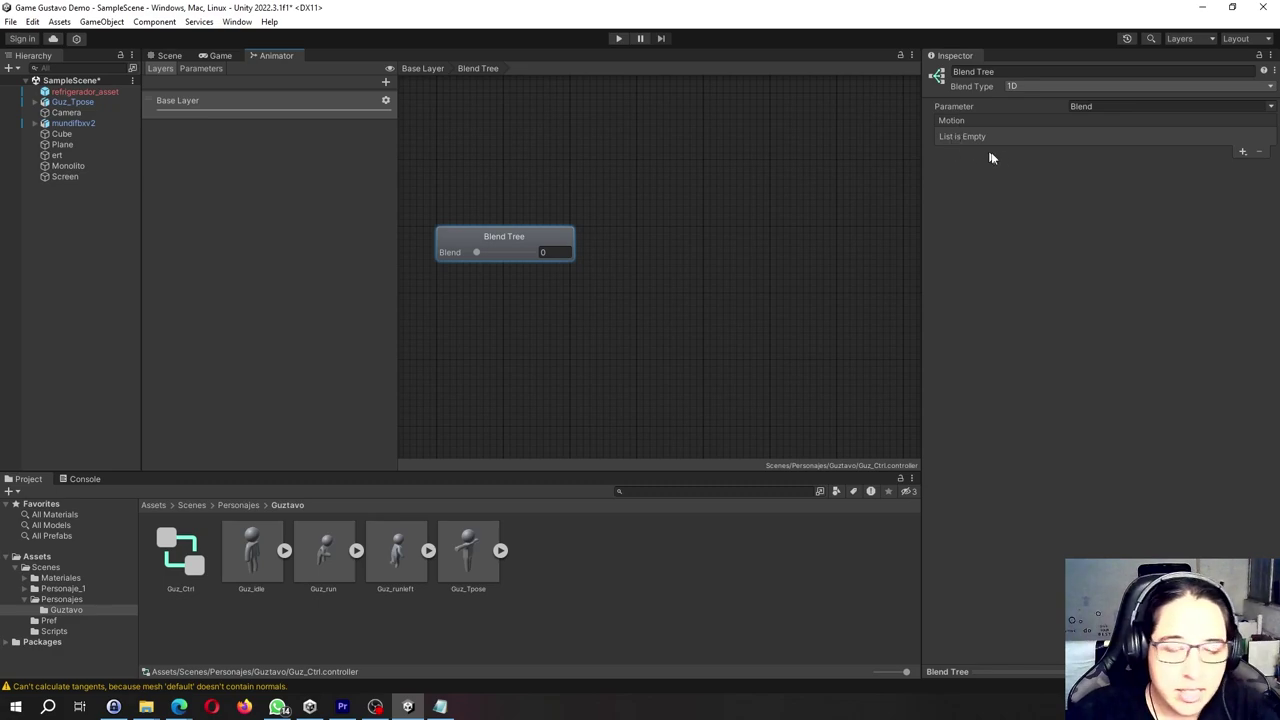
Add one empty motion field to the Blend Tree, leaving it set to None.
click(1242, 153)
click(1235, 167)
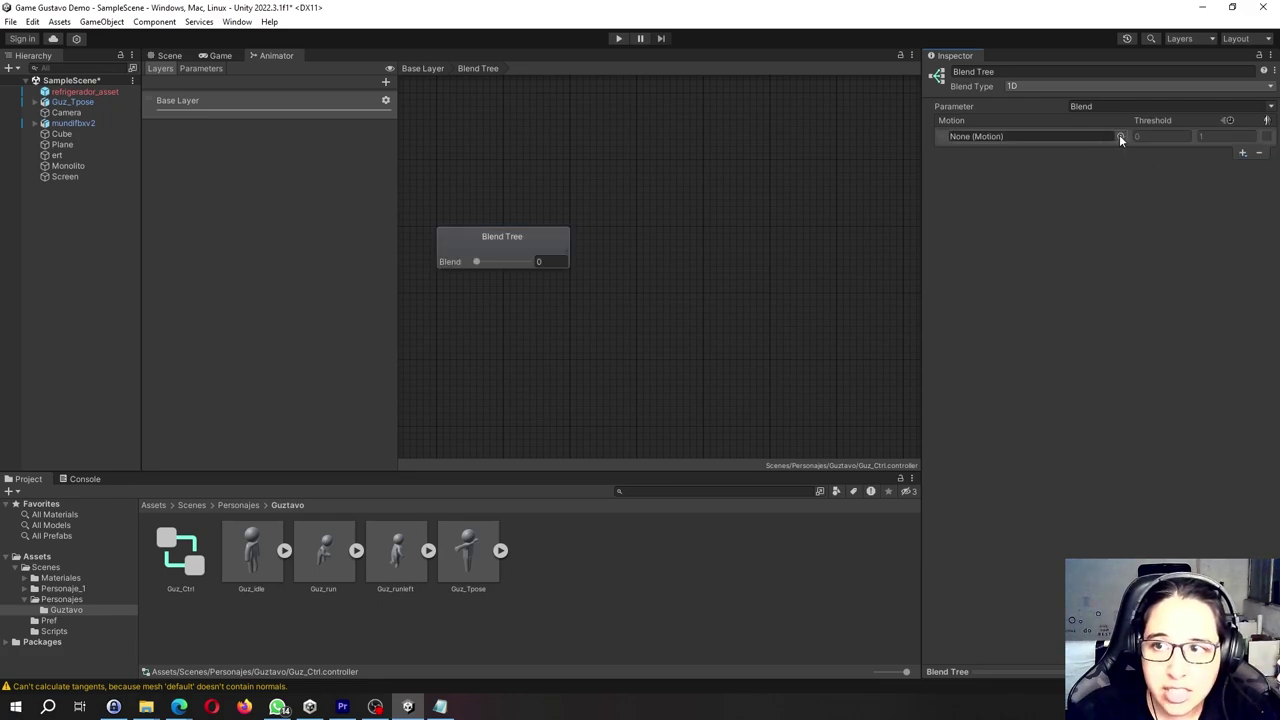
click(1119, 136)
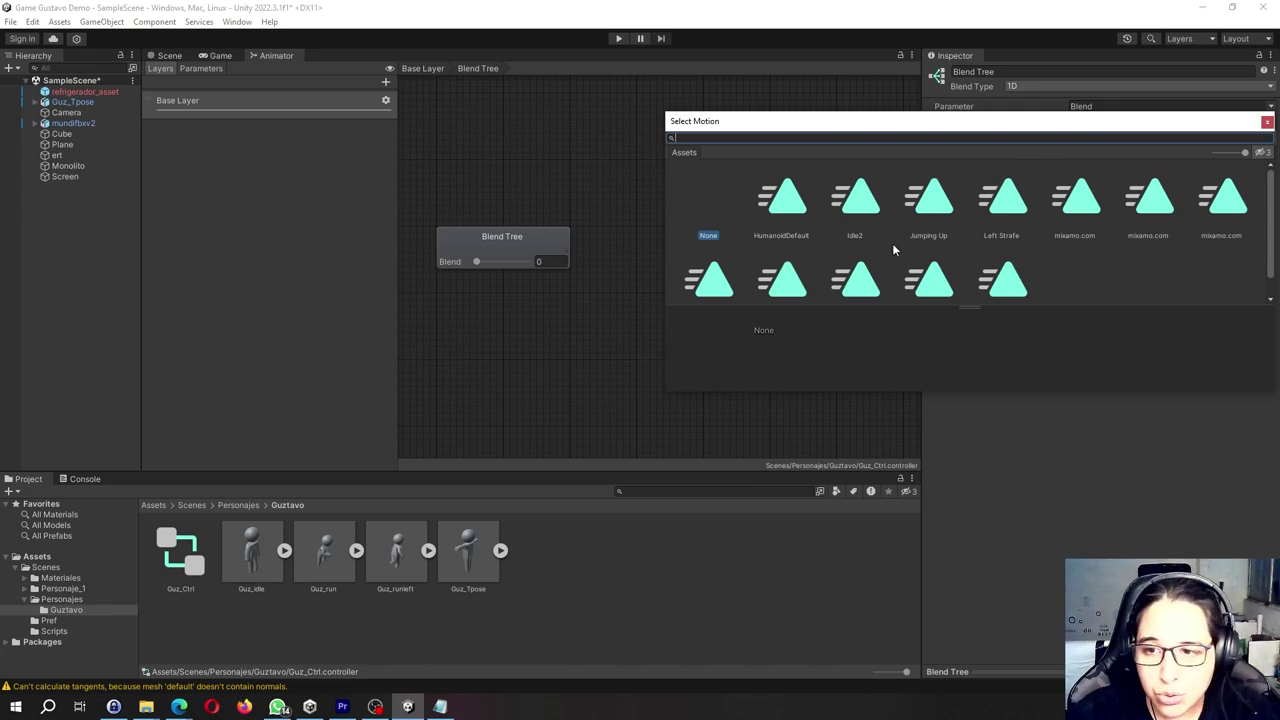
scroll(1040, 244, down, 1)
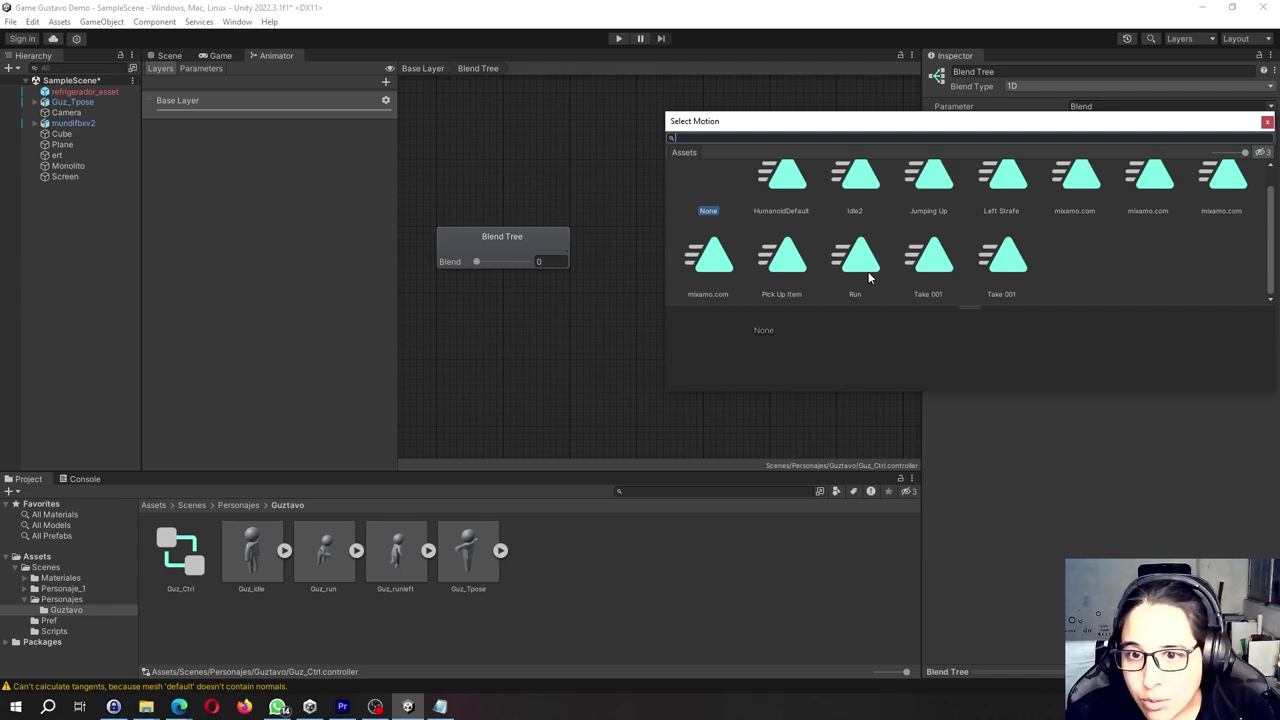
click(976, 437)
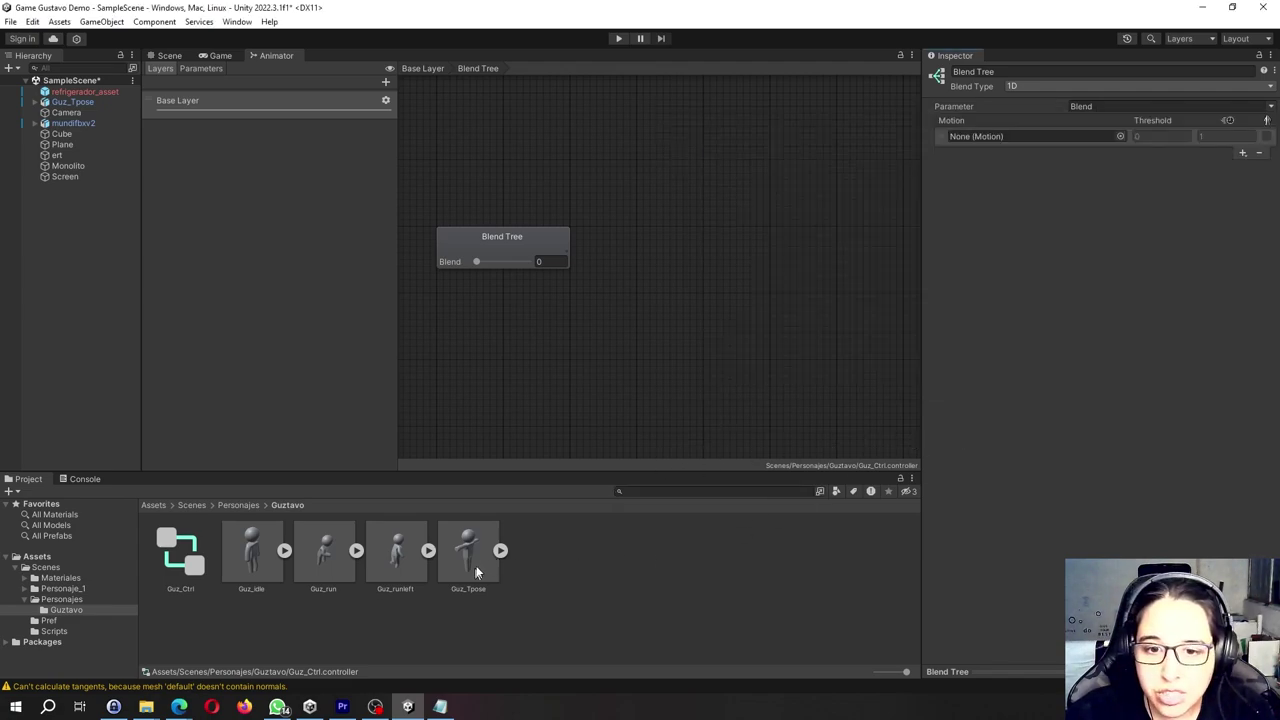
Drag Guz_idle's mixamo.com clip into the Blend Tree's empty motion slot.
click(501, 551)
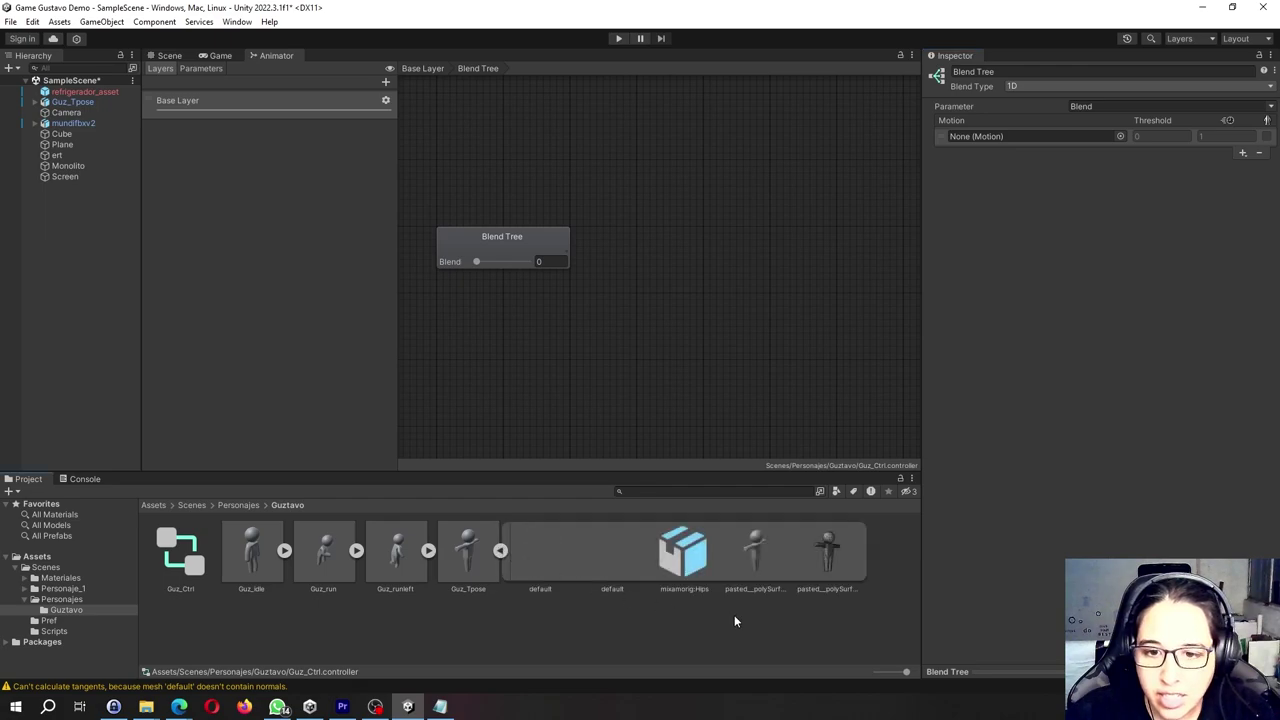
click(284, 550)
click(490, 588)
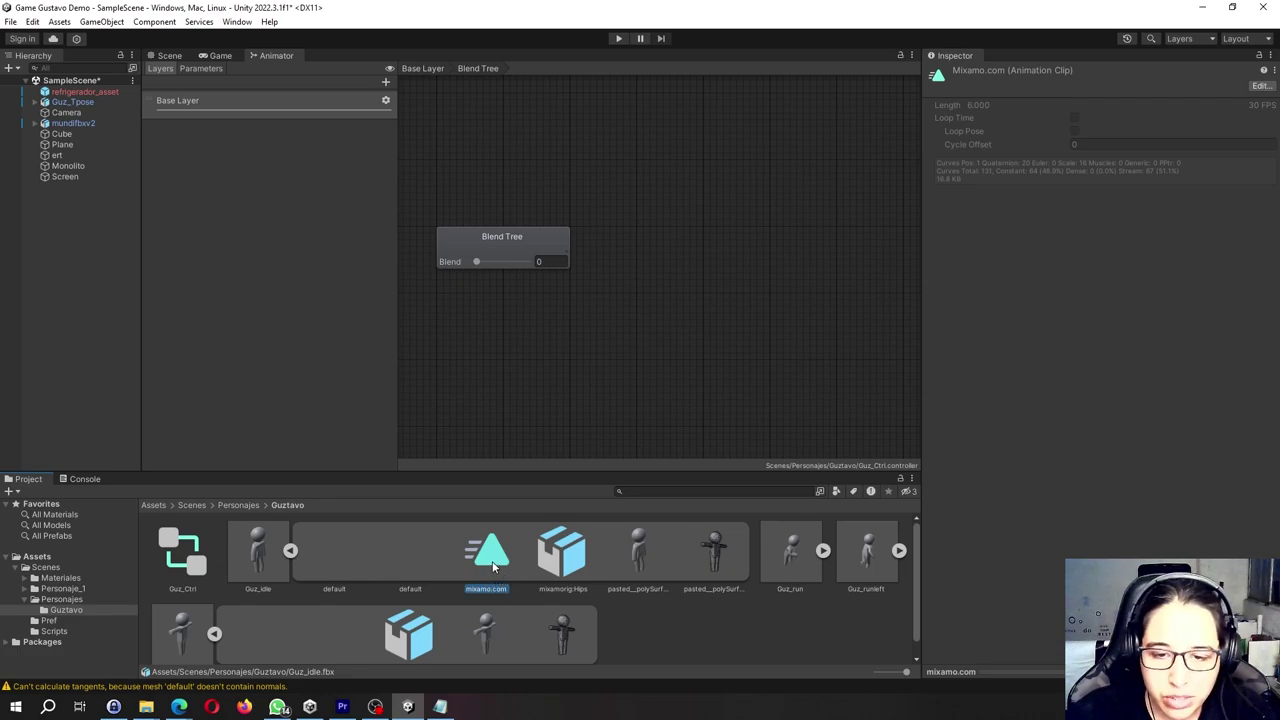
drag(493, 567, 494, 561)
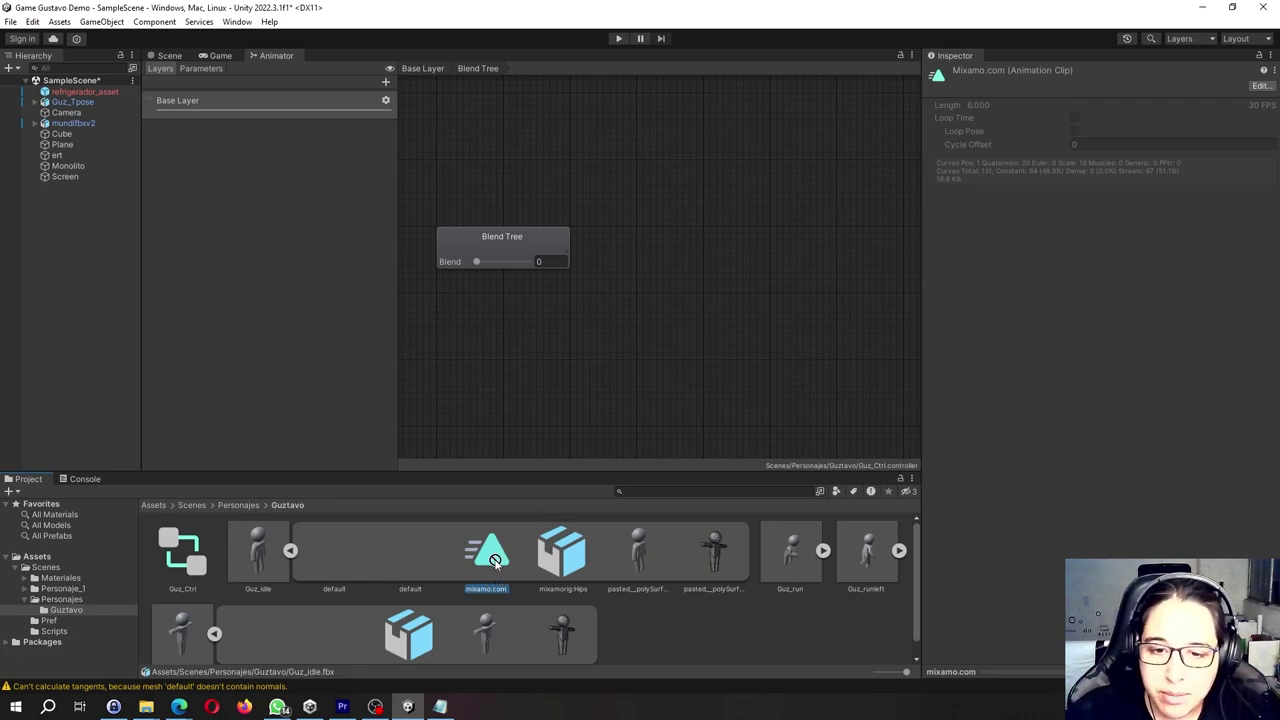
click(544, 249)
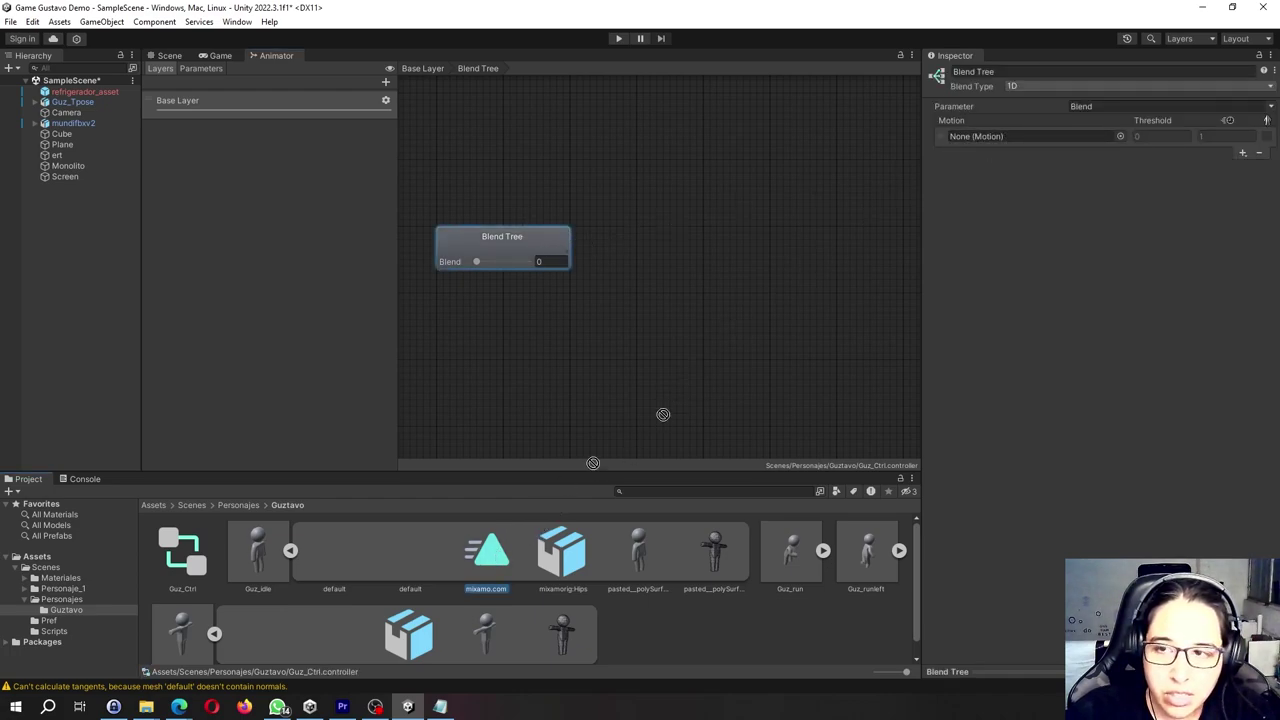
drag(500, 553, 1023, 140)
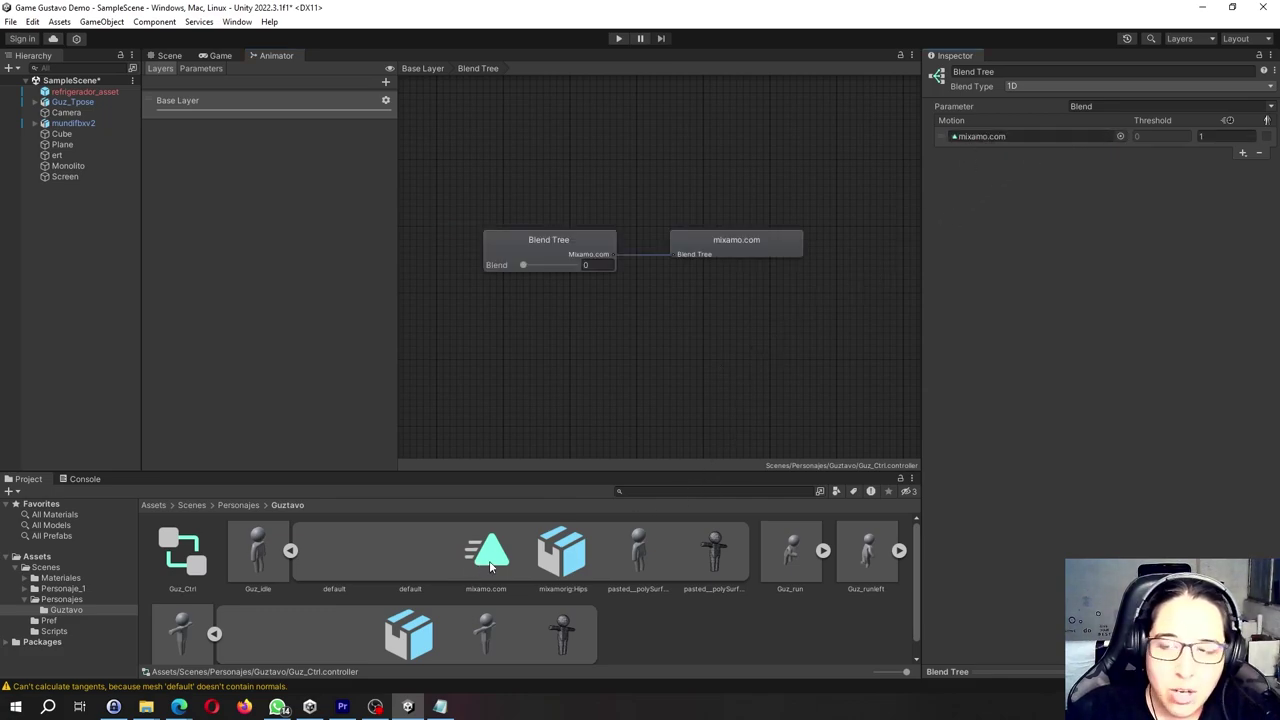
Inspect the mixamo.com clip and bring up Guz_idle's Animation import settings.
right_click(492, 566)
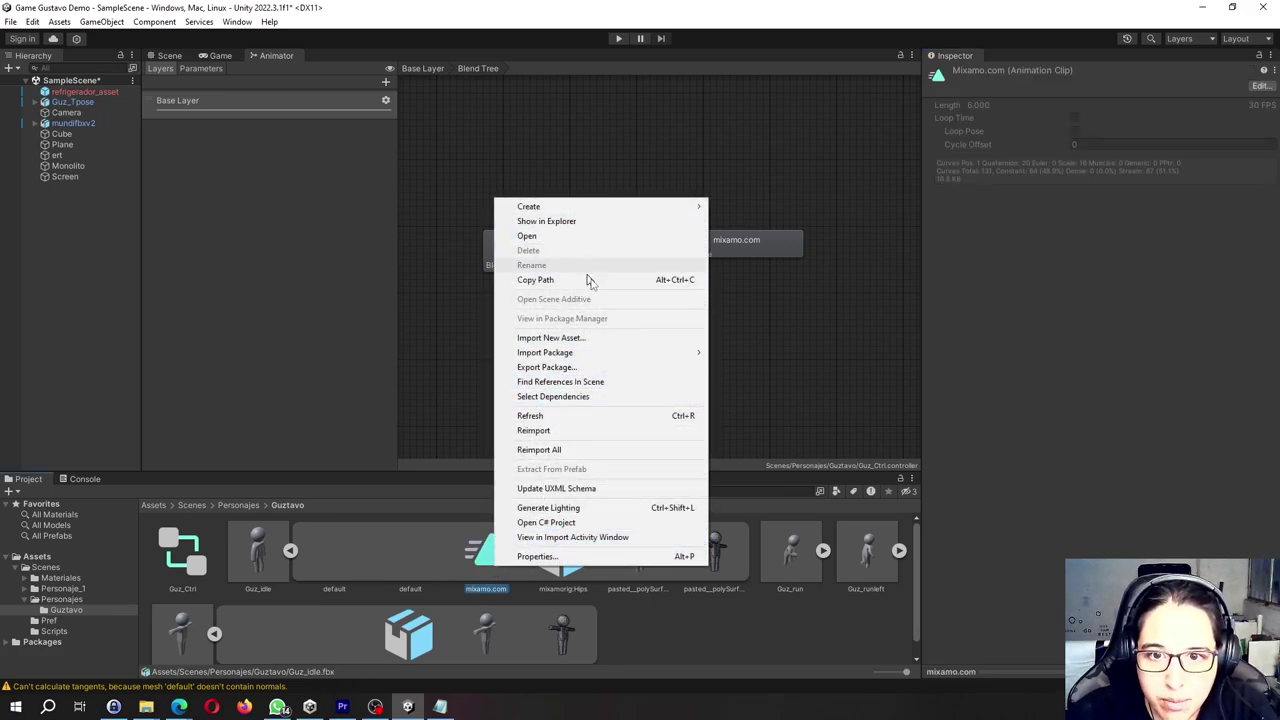
click(704, 617)
double_click(498, 556)
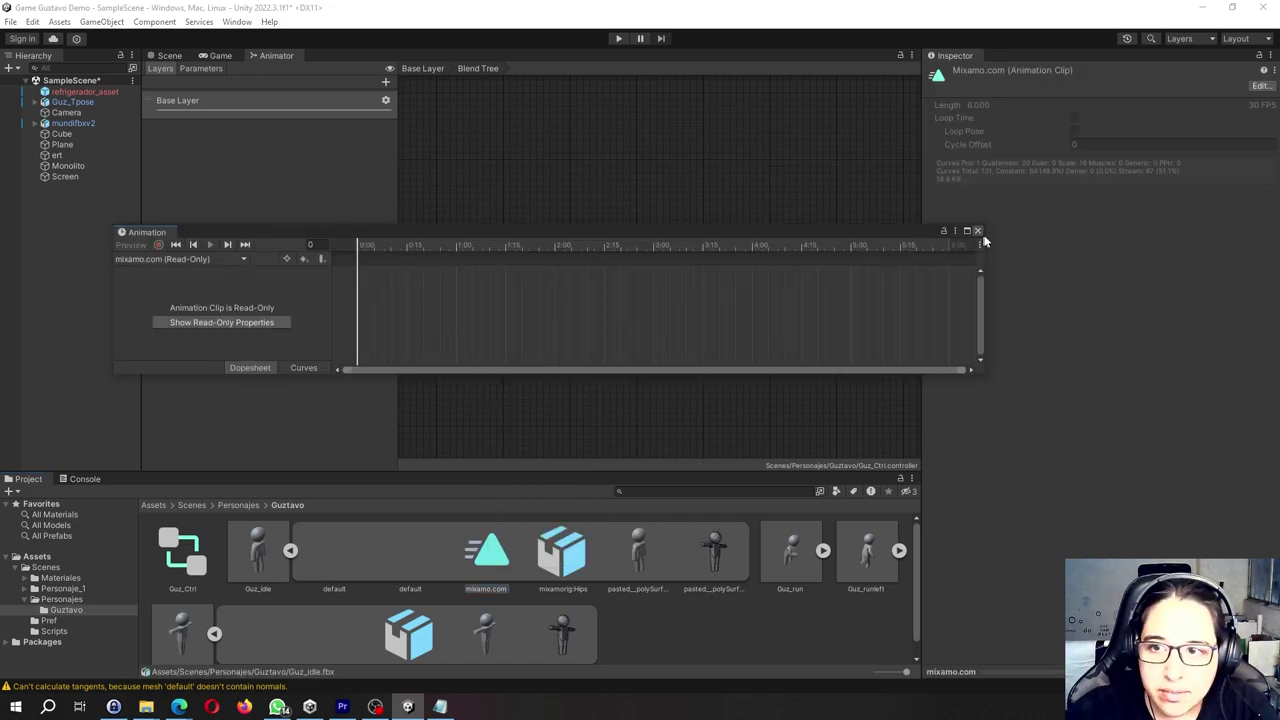
click(977, 231)
click(1245, 86)
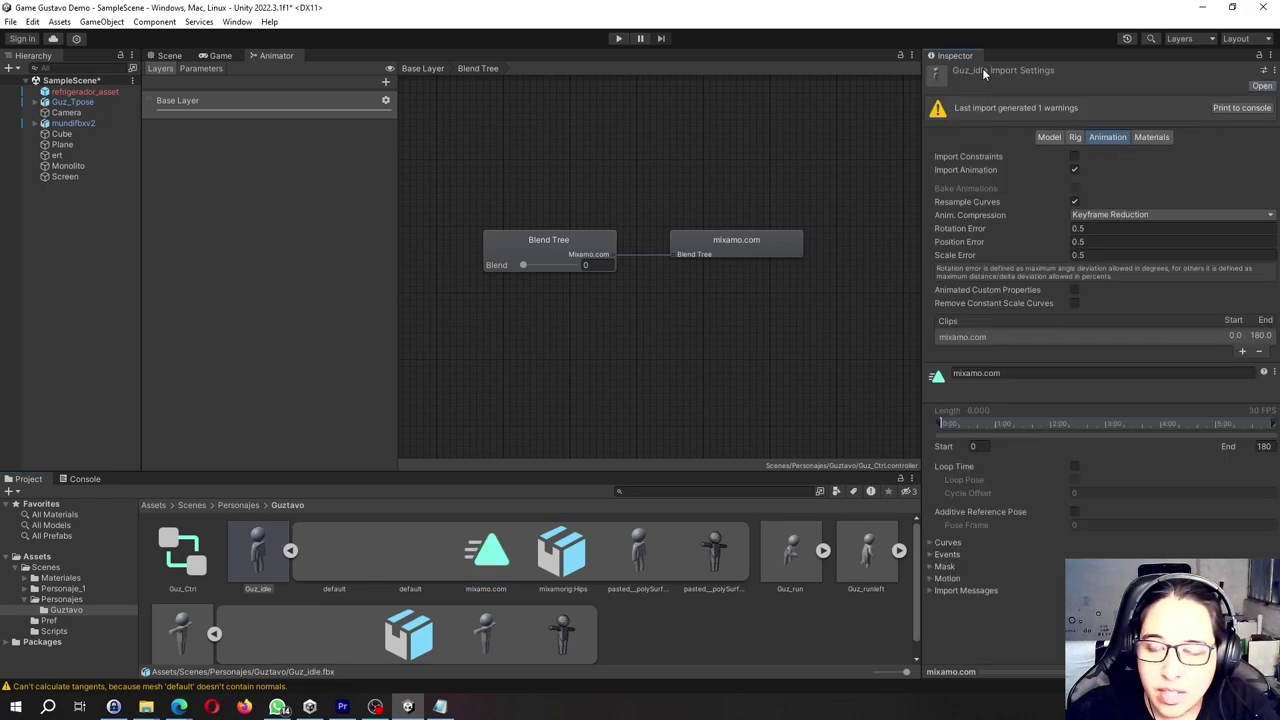
Rename Guz_idle's clip to Guz_idle, apply the change, and expand the Guz_run model.
click(1018, 372)
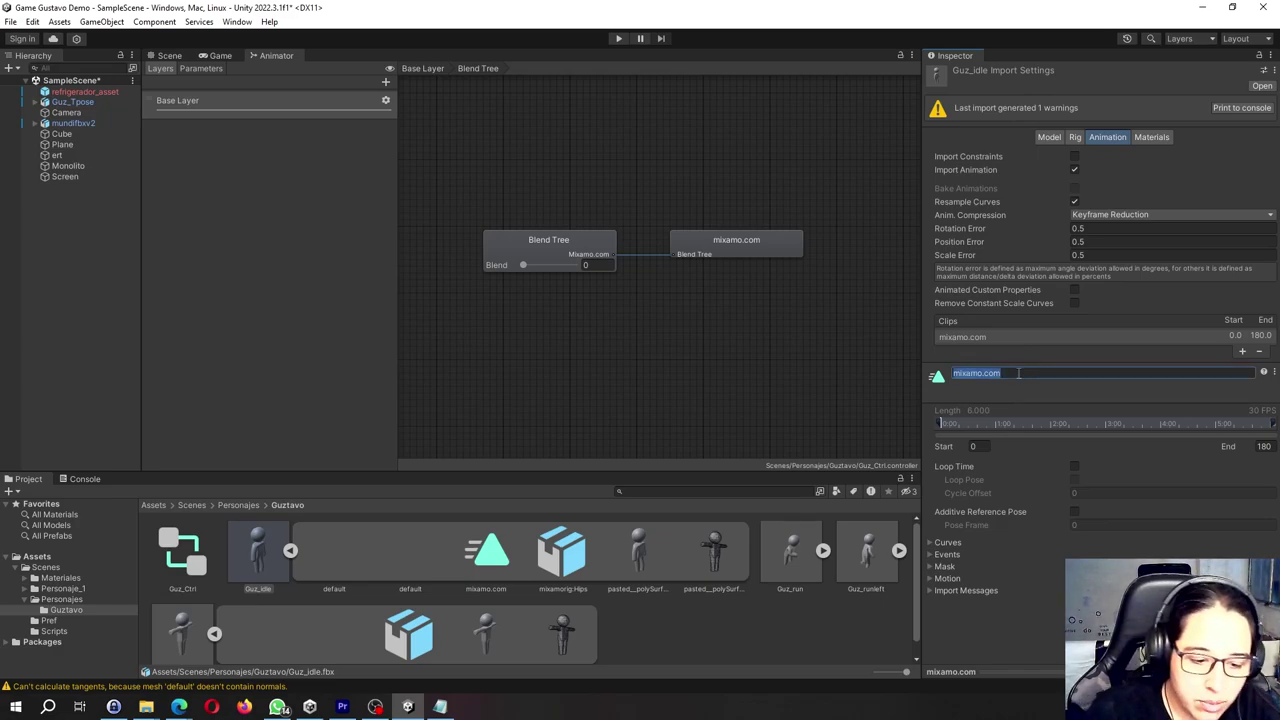
text(Guz_idle)
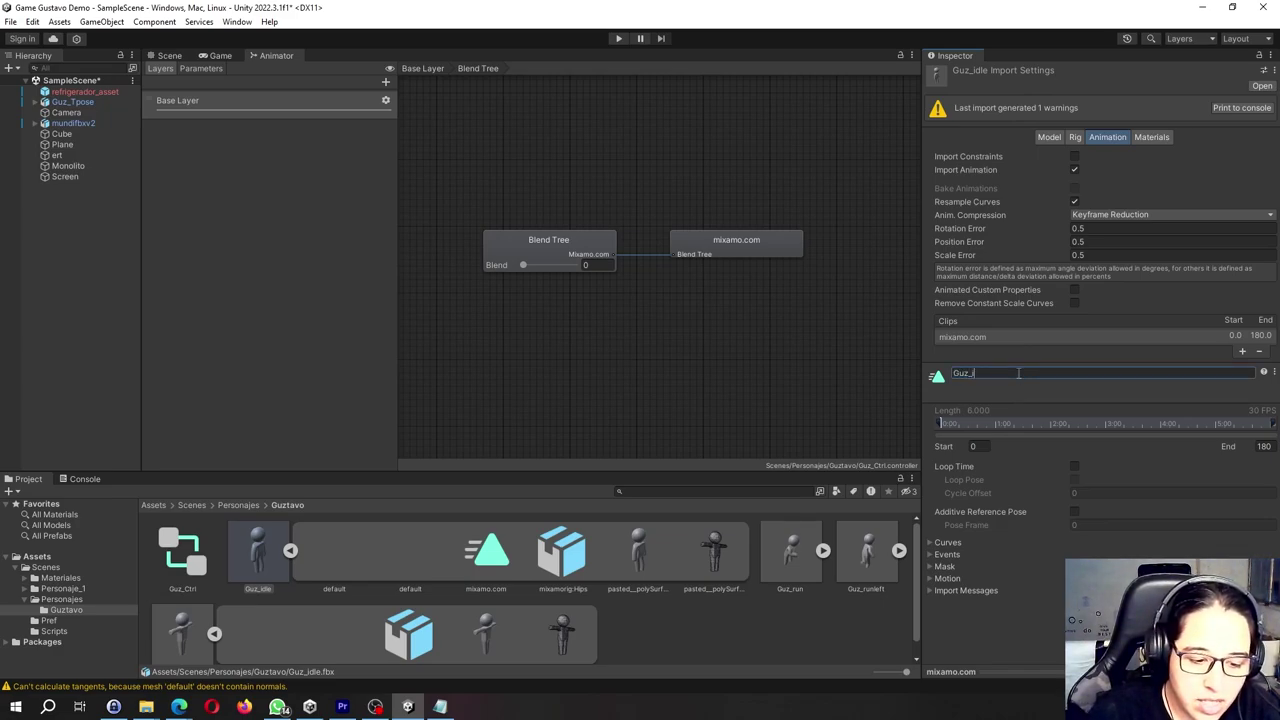
key(Return)
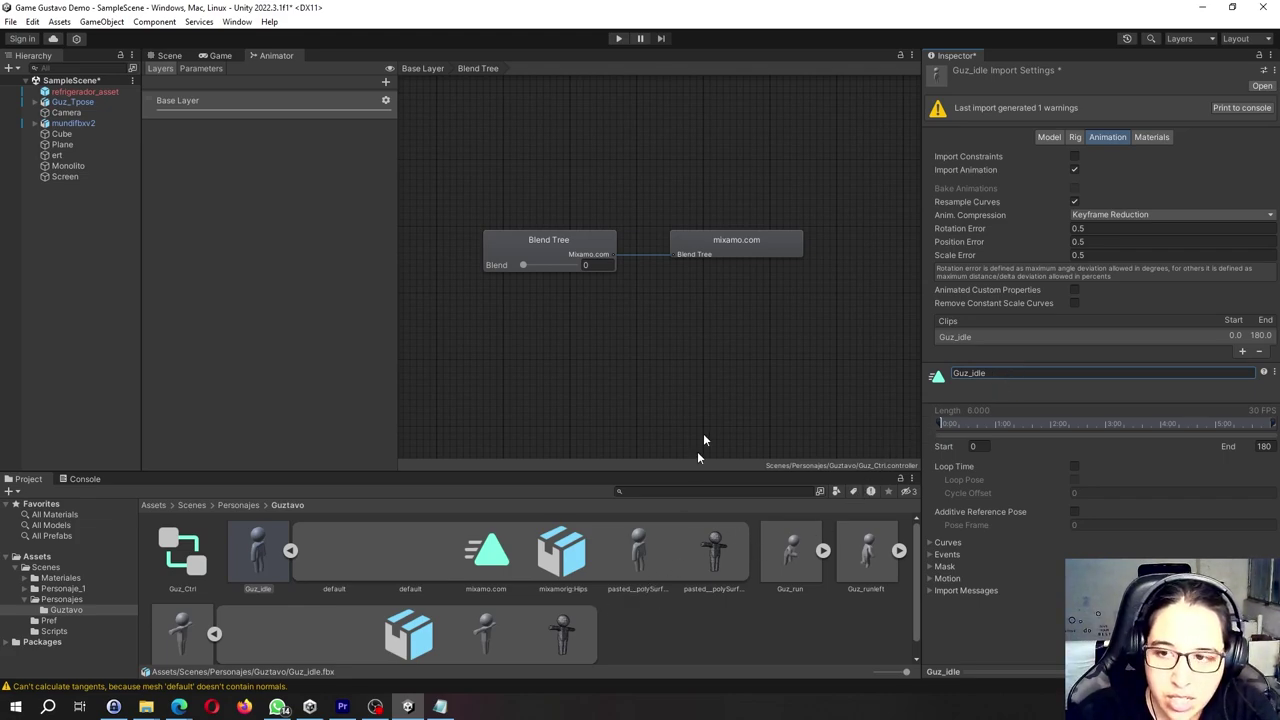
click(1250, 655)
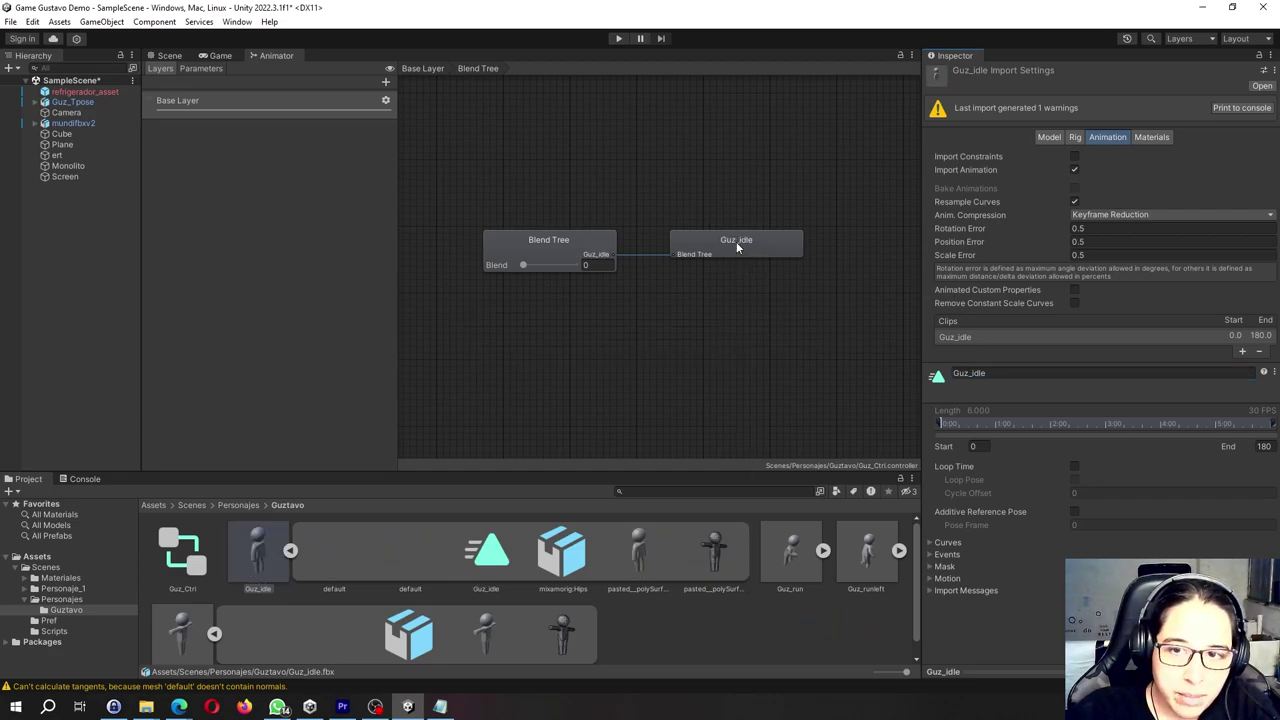
click(290, 550)
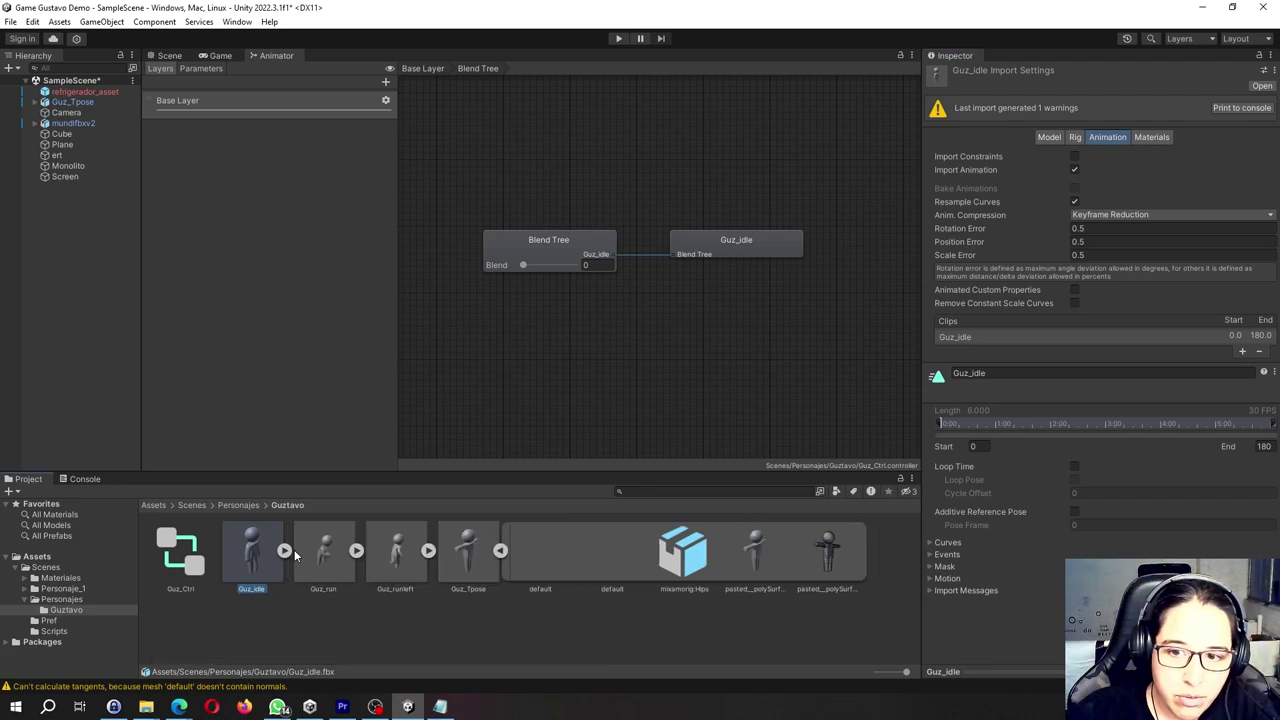
click(357, 550)
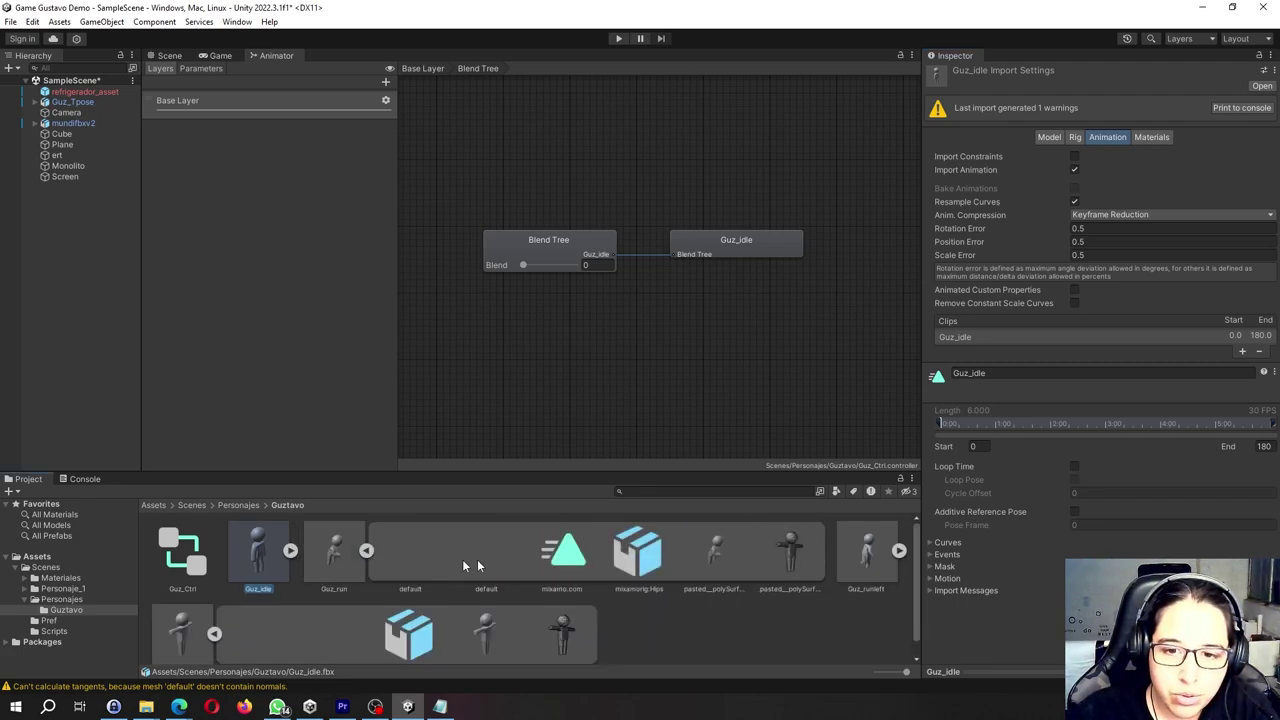
Rename Guz_run's mixamo.com clip to Guz_run_anim and save the import change.
click(344, 550)
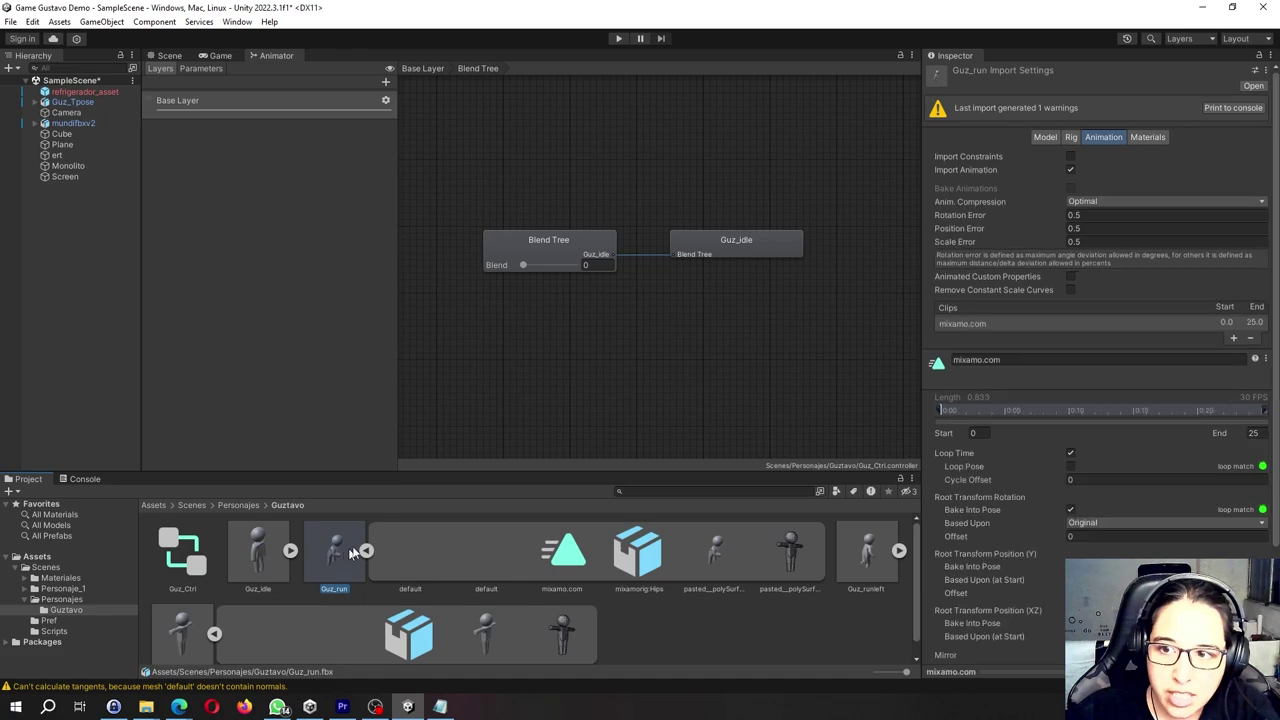
double_click(1015, 358)
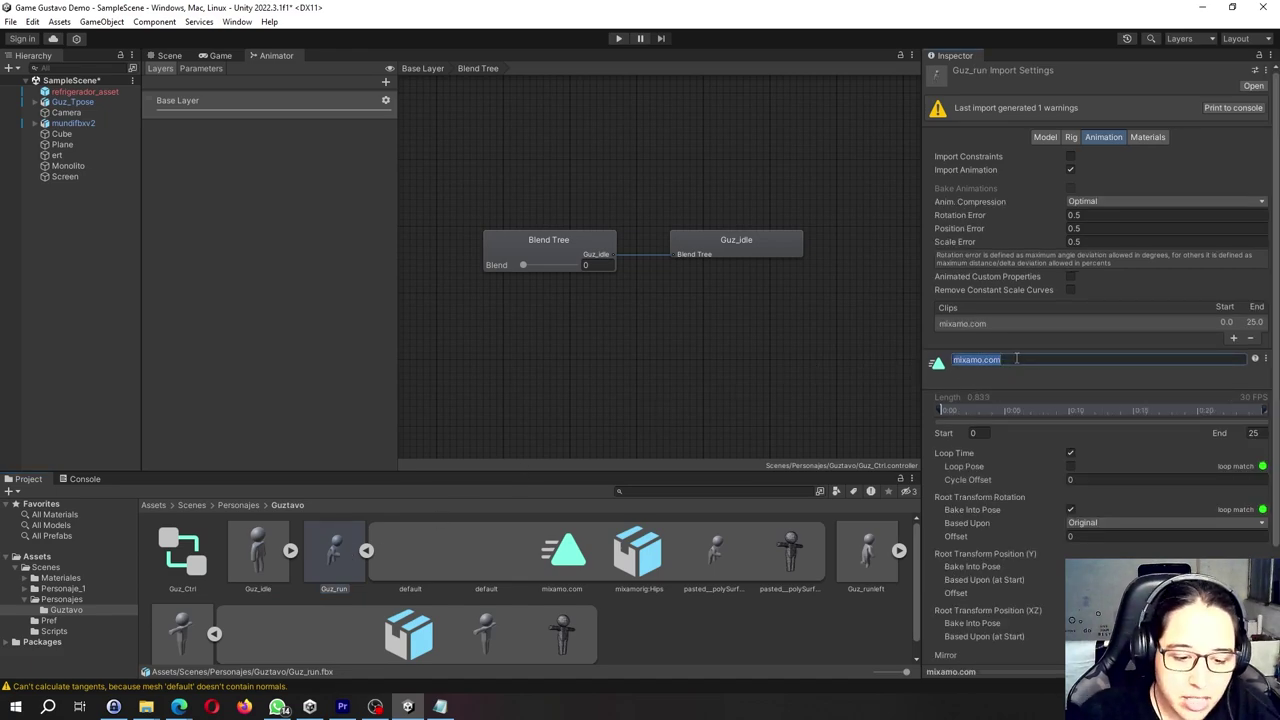
text(Guz_run)
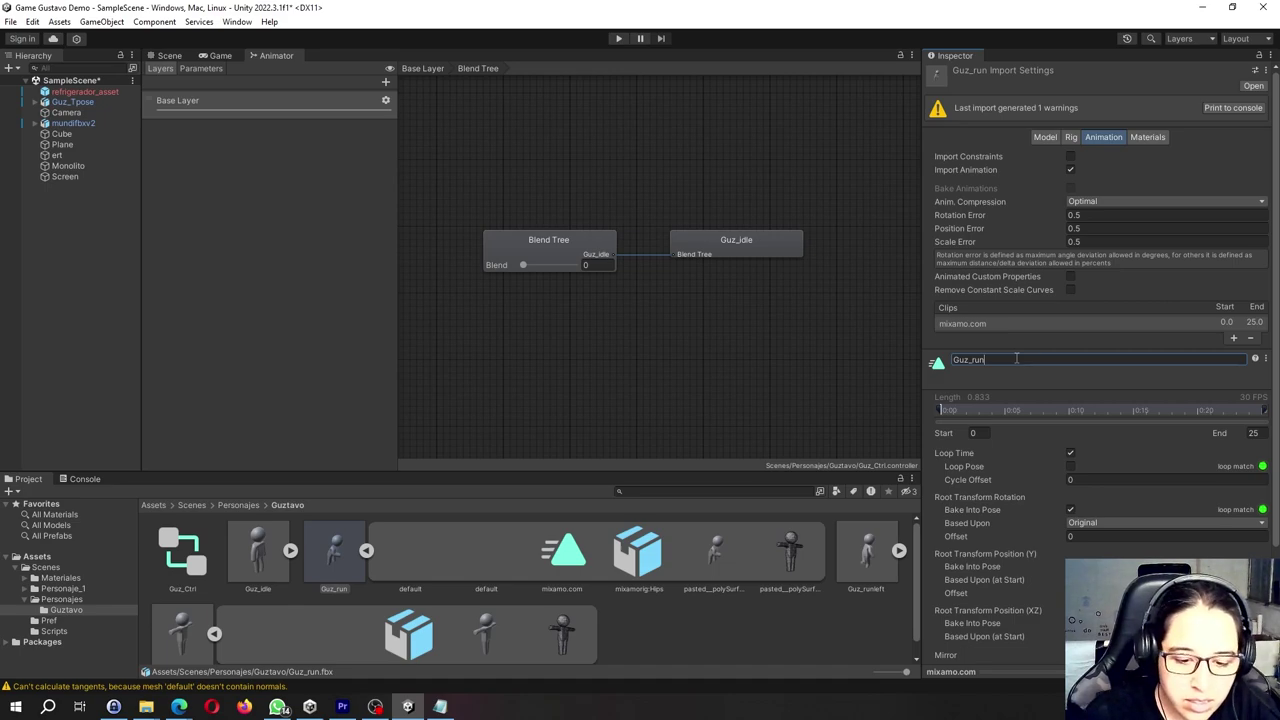
text(_anim)
key(Return)
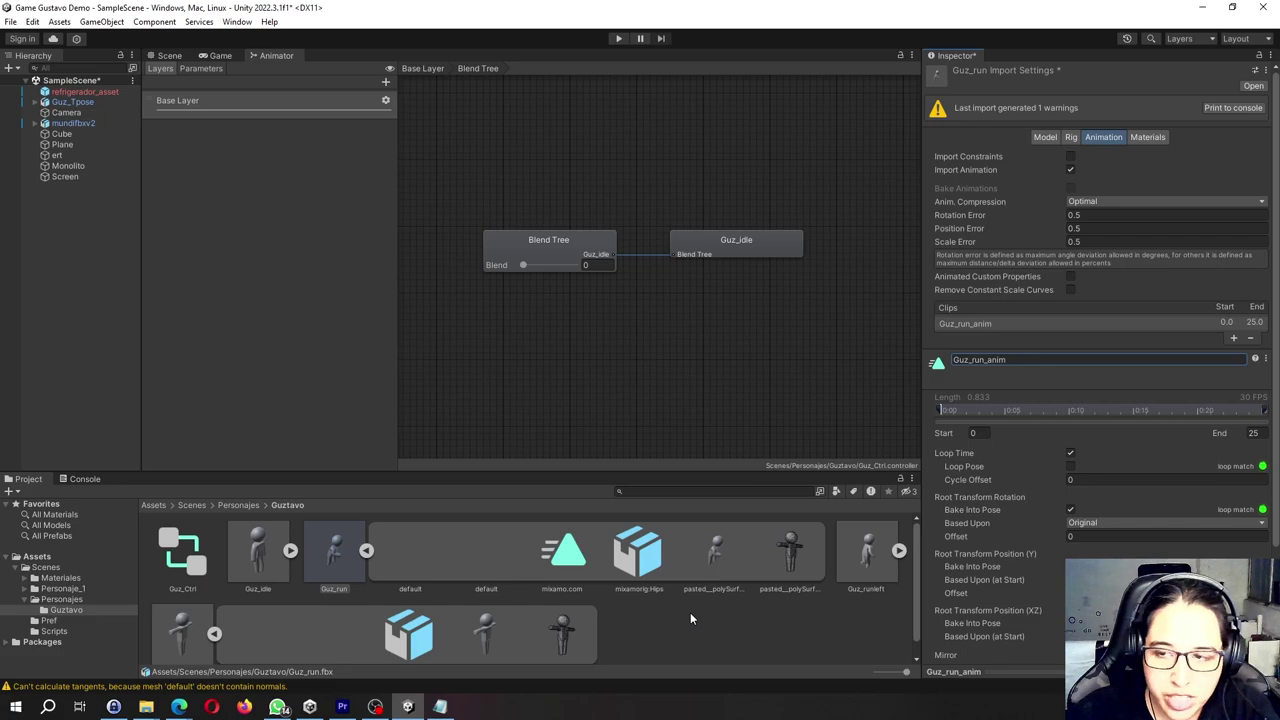
click(270, 555)
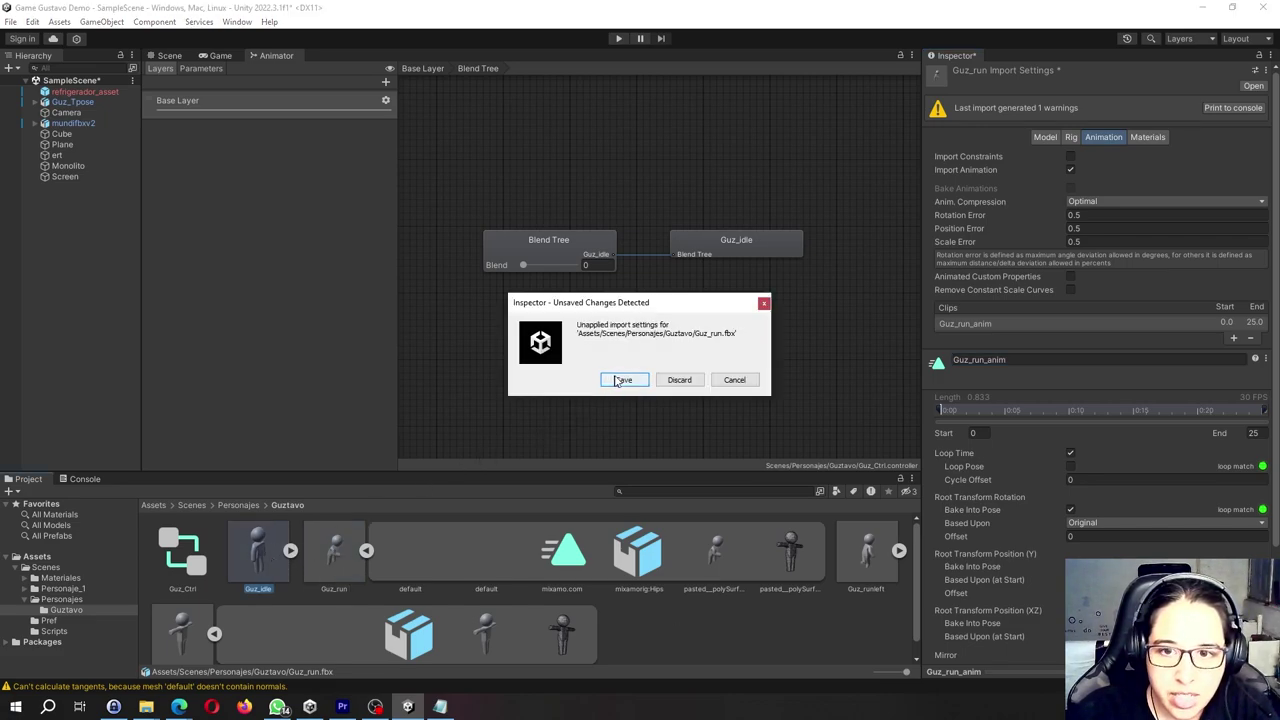
click(622, 380)
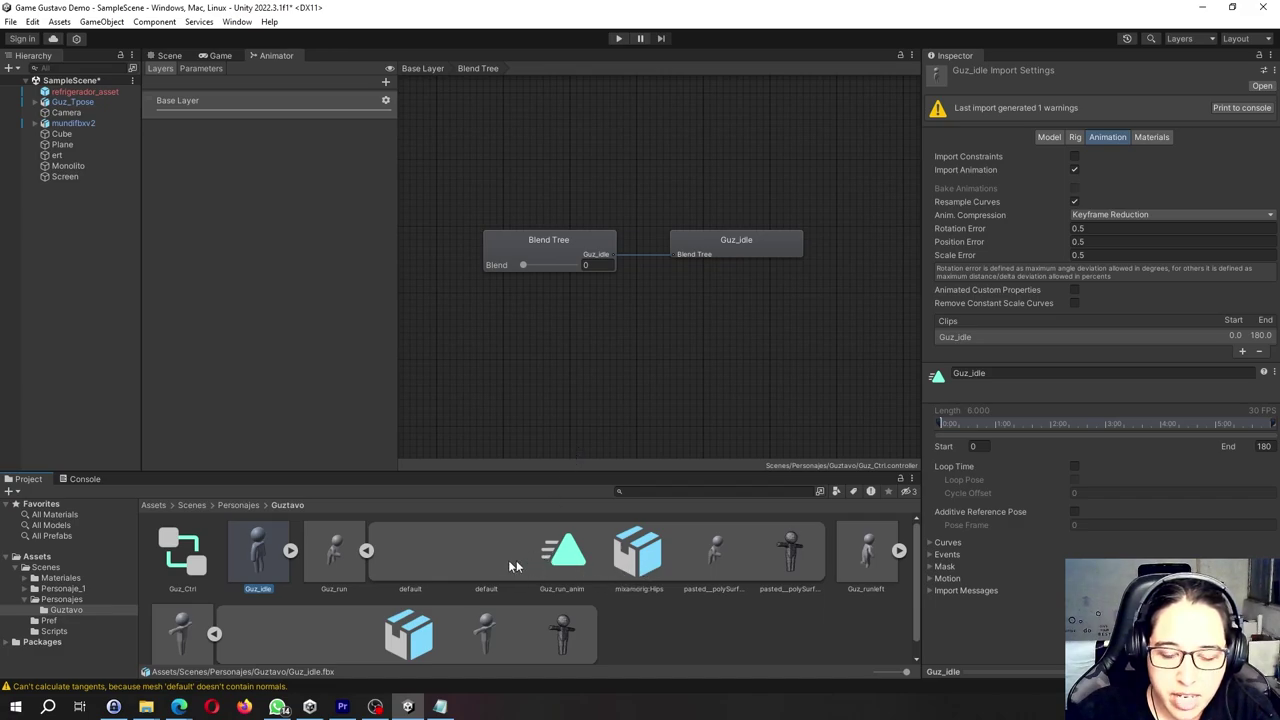
Expand Guz_runleft and rename its mixamo.com clip to Guz_runleft_anim in the import settings.
click(897, 551)
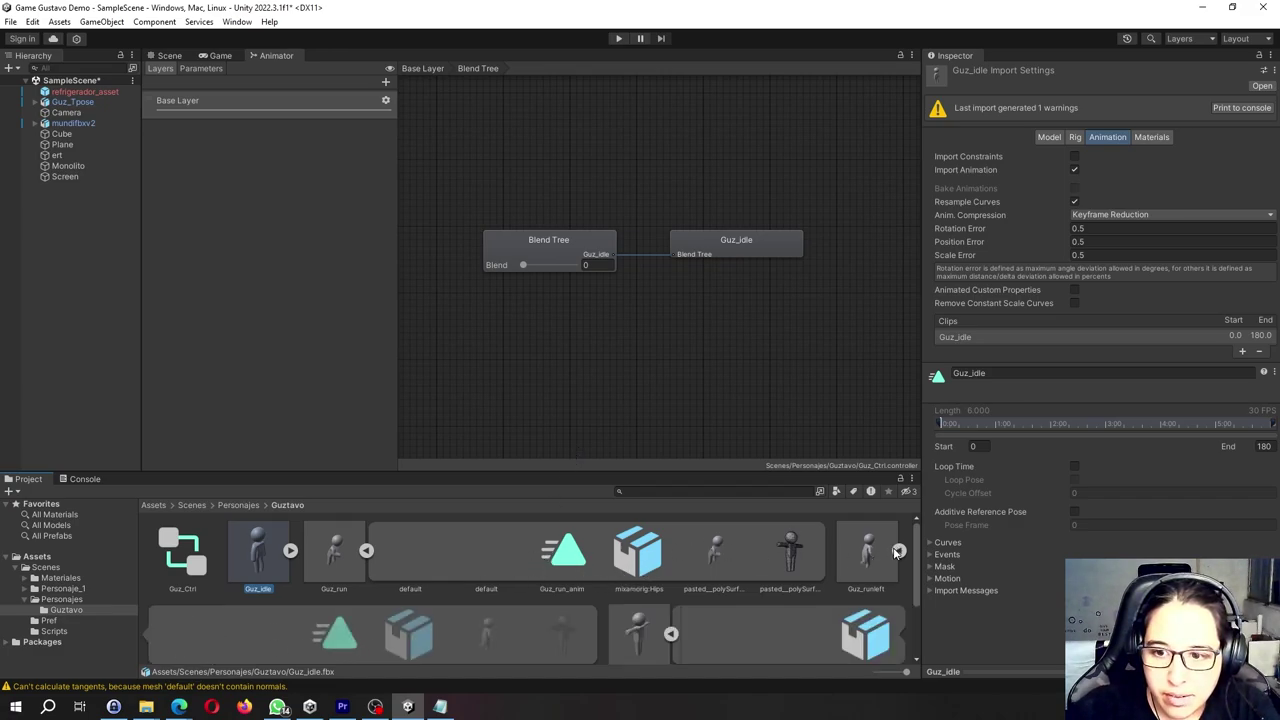
scroll(420, 600, down, 2)
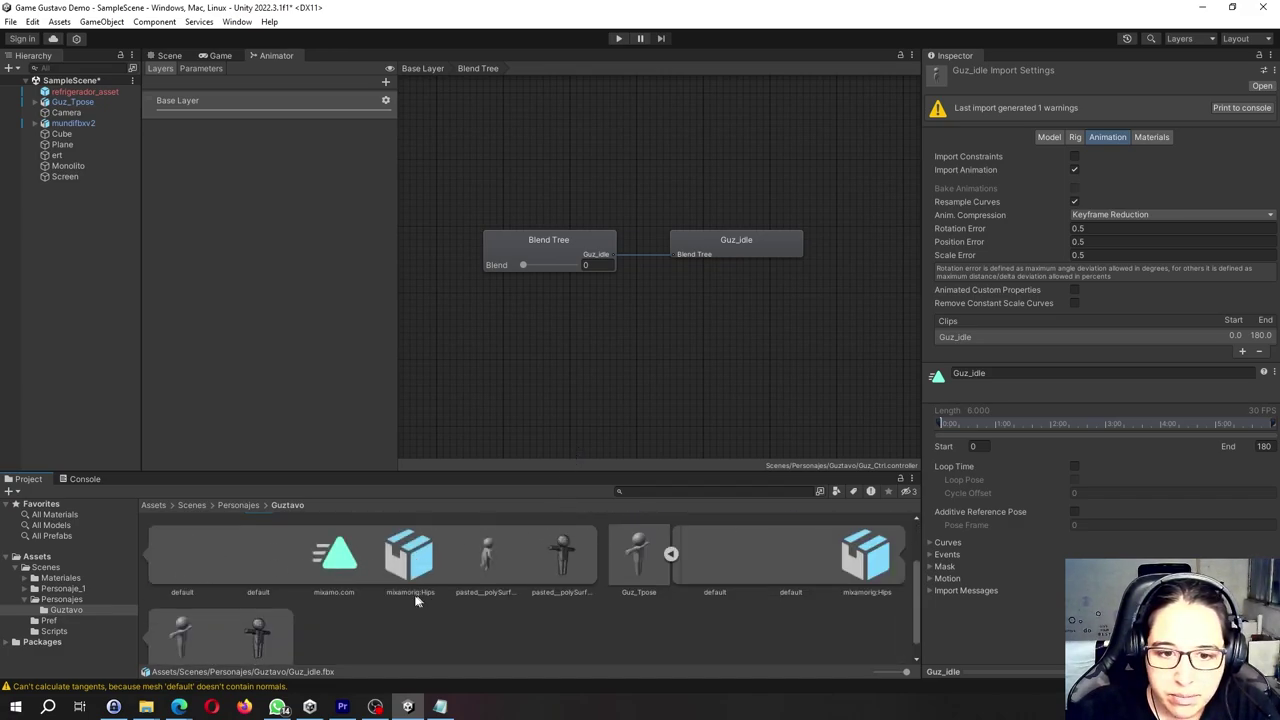
click(340, 565)
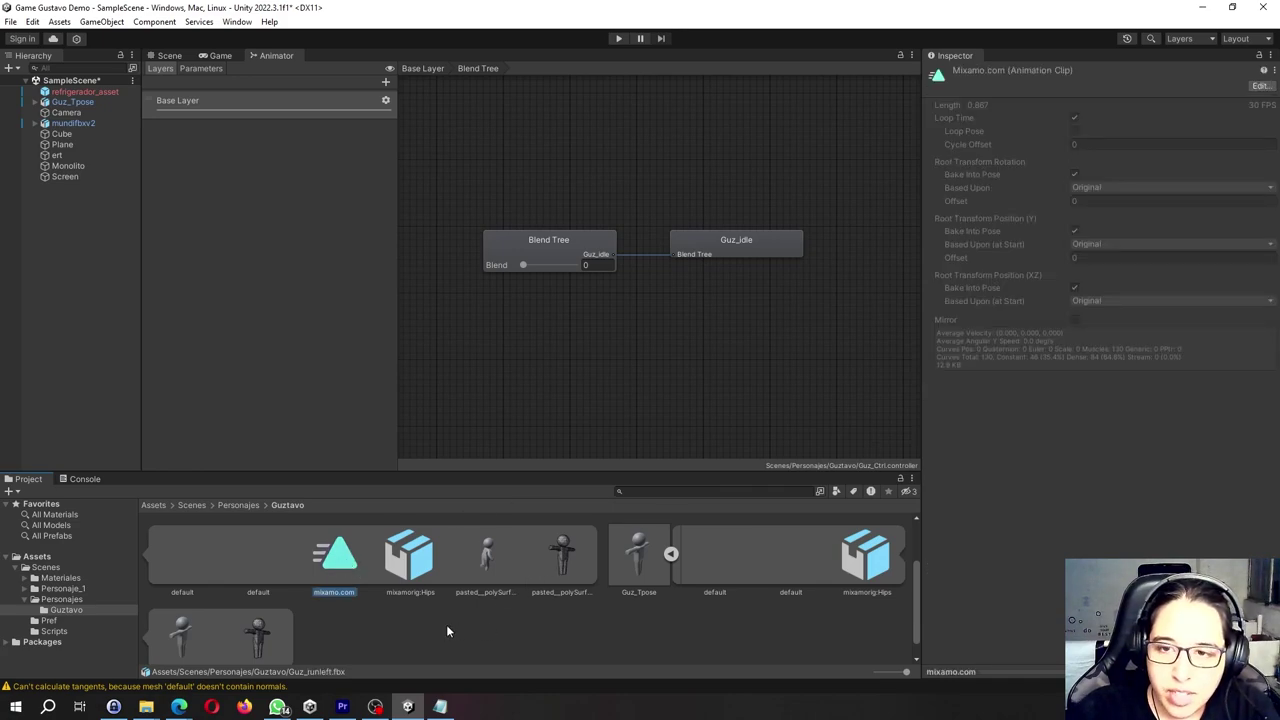
scroll(542, 632, up, 2)
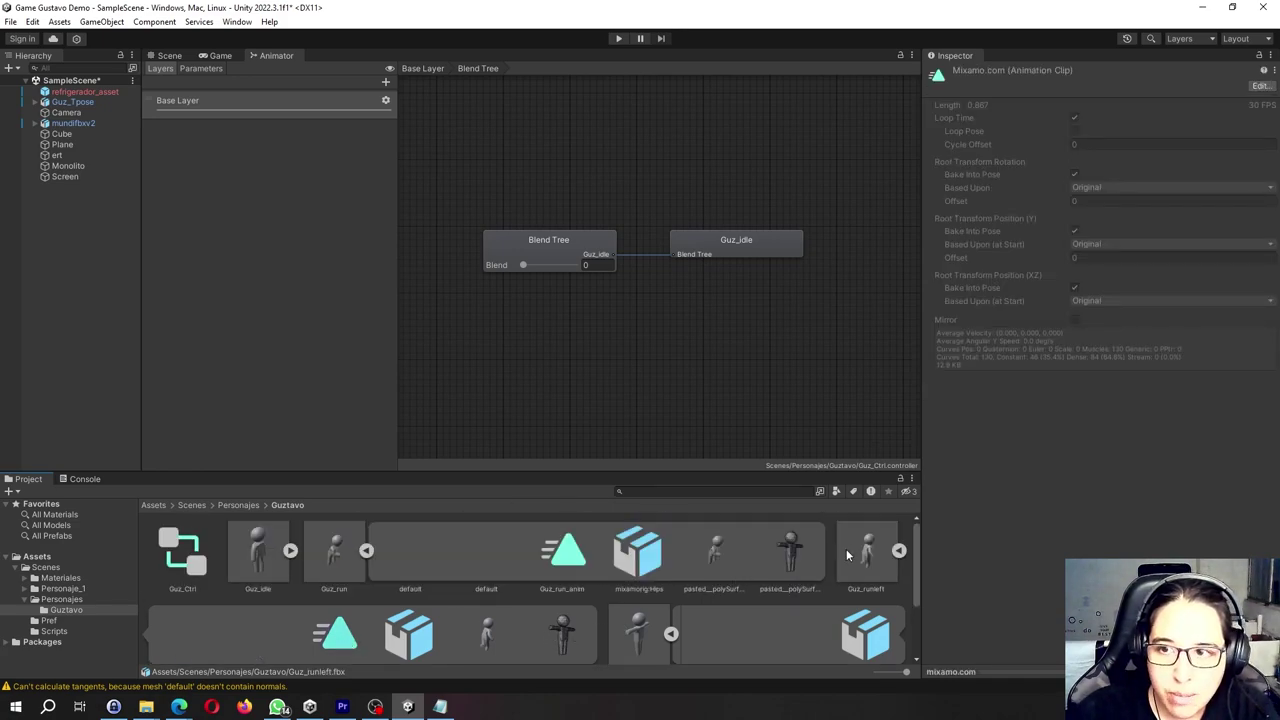
click(1259, 86)
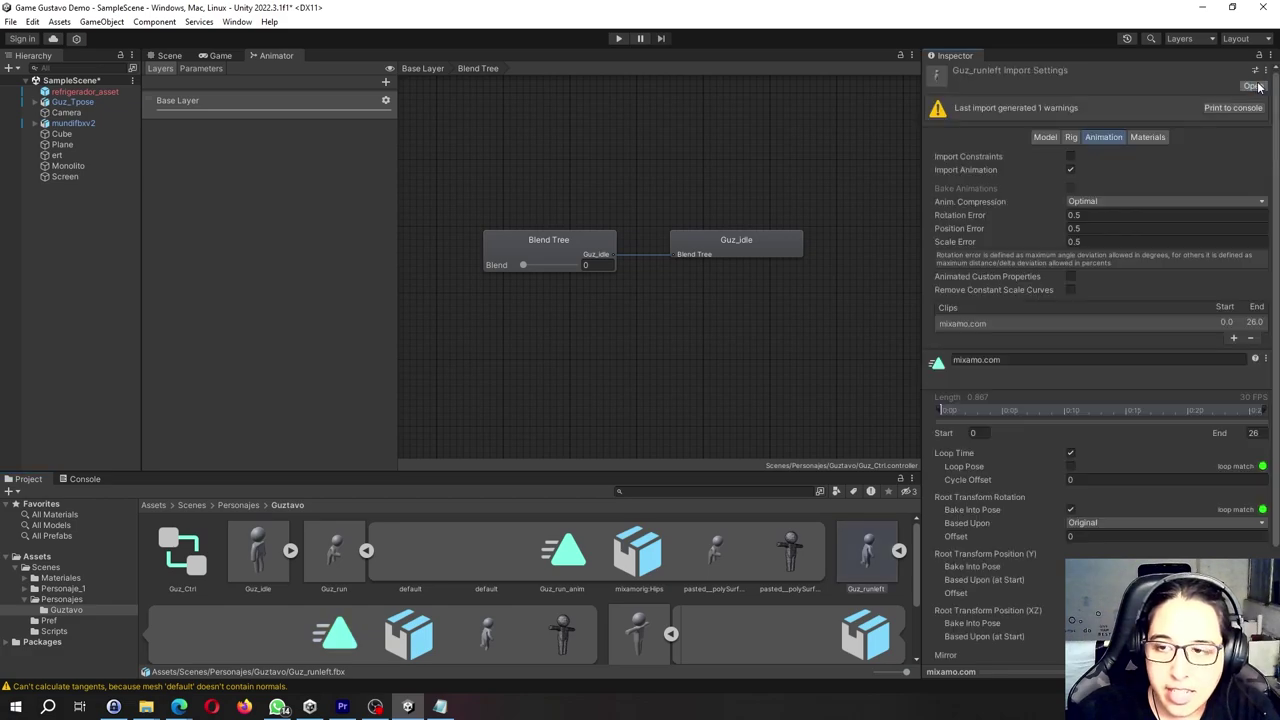
click(1013, 358)
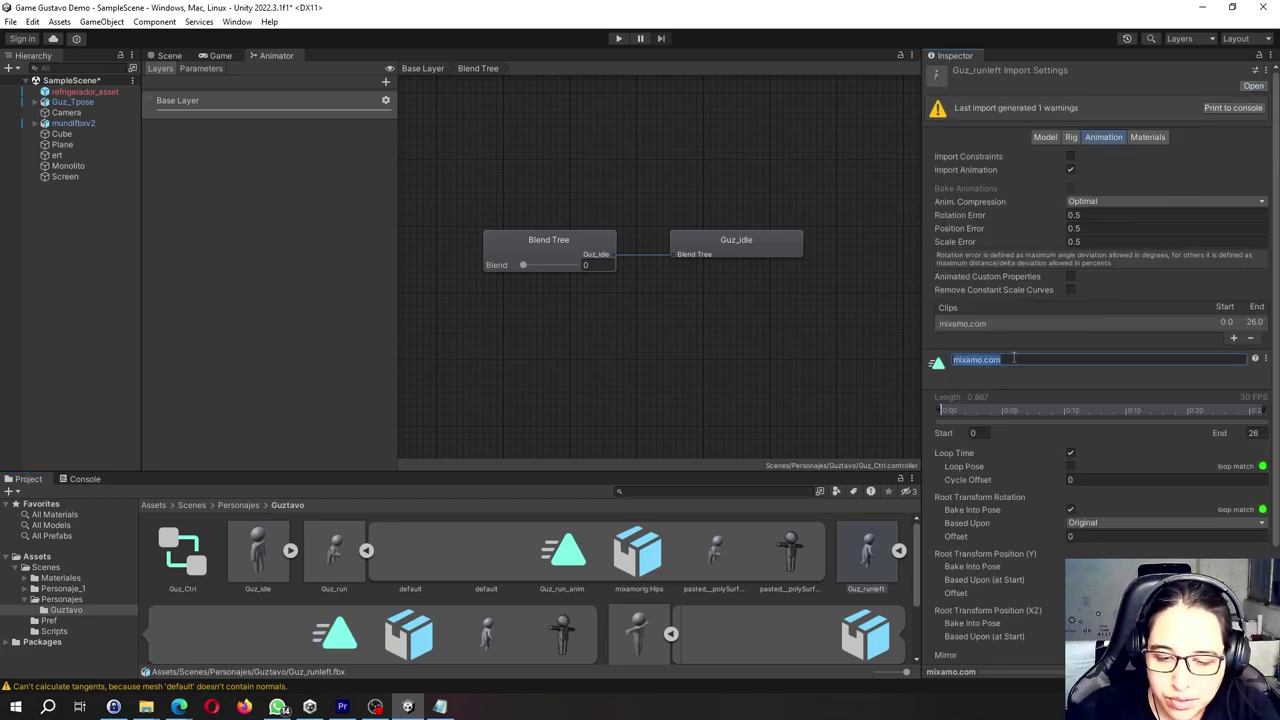
scroll(588, 560, down, 2)
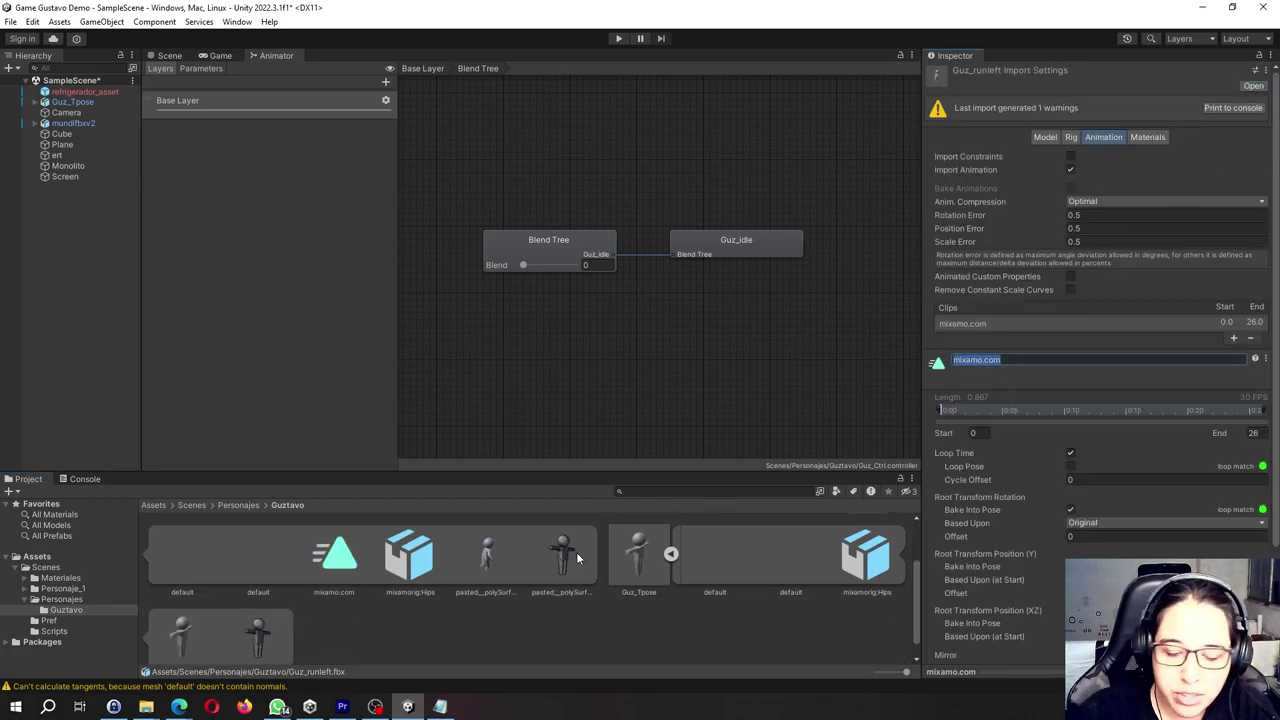
text(Guz_runleft)
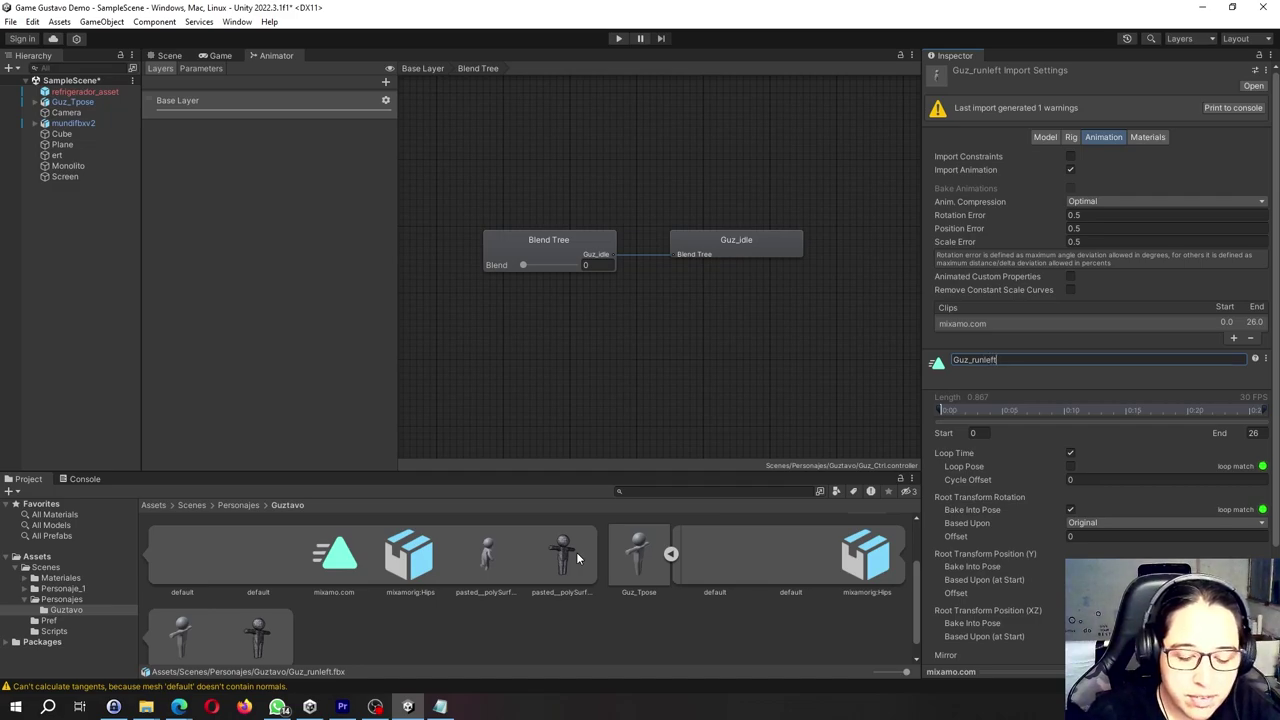
text(_anim)
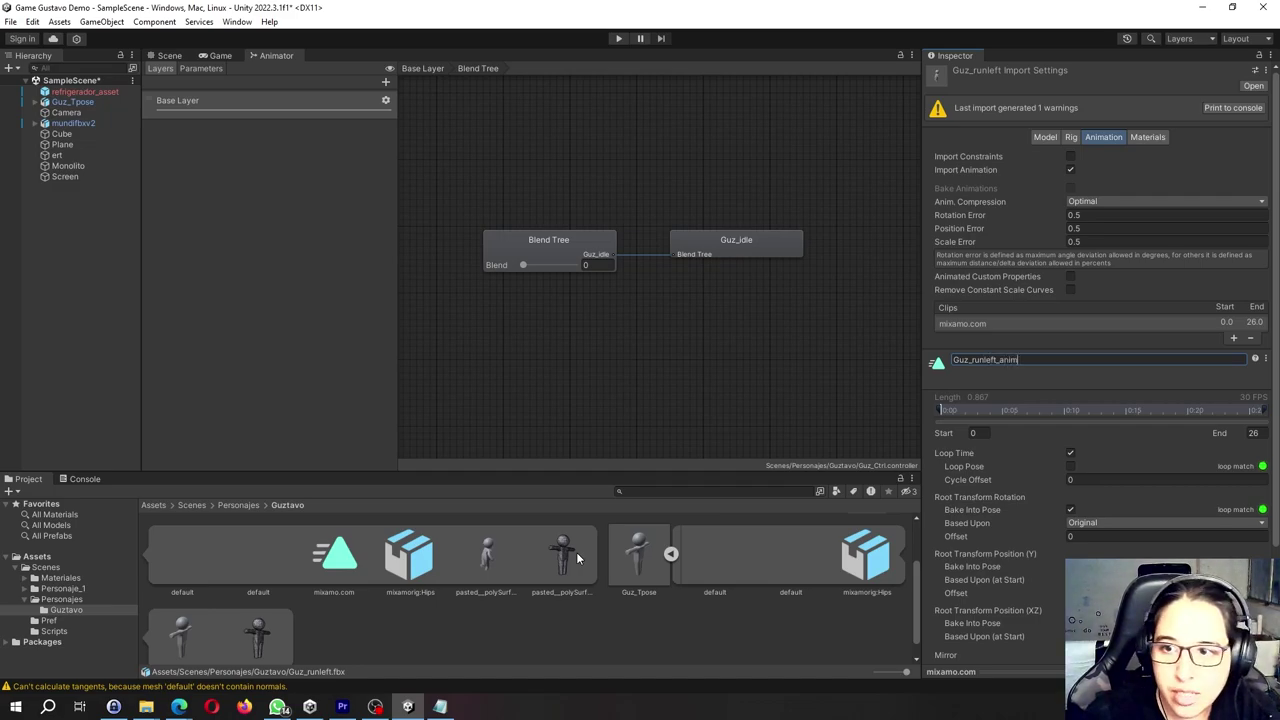
key(Return)
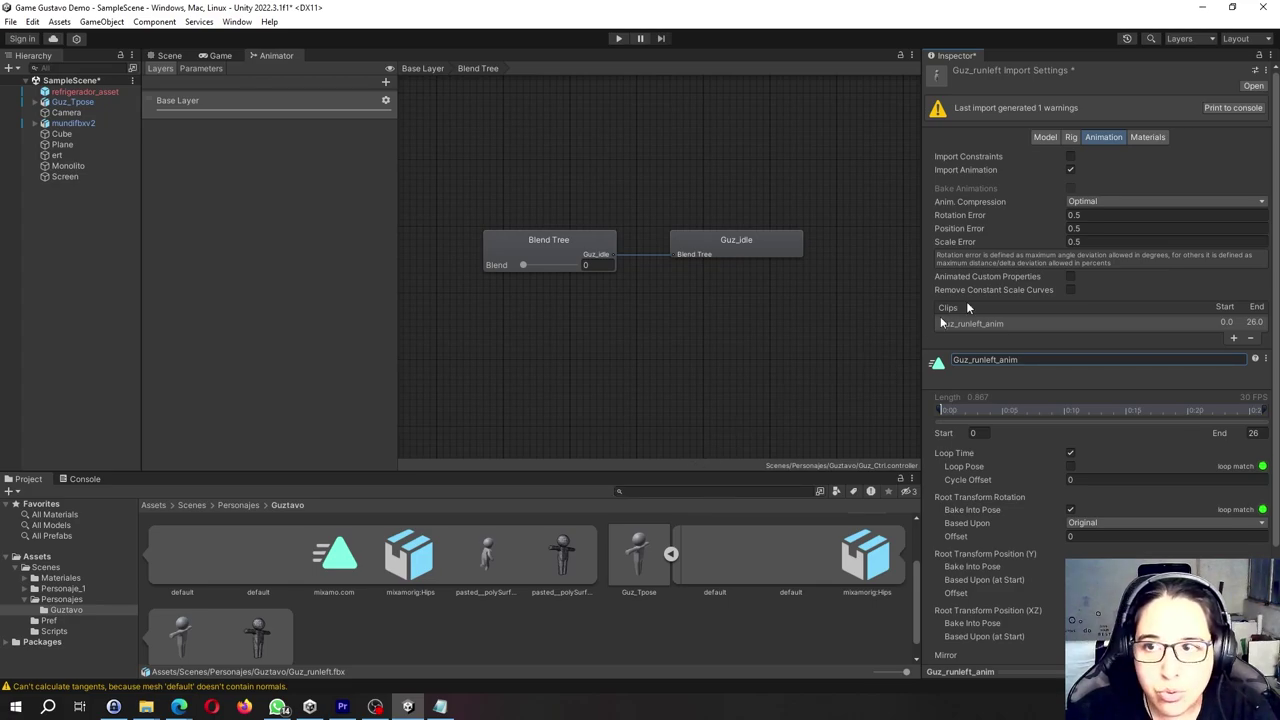
scroll(1100, 350, down, 3)
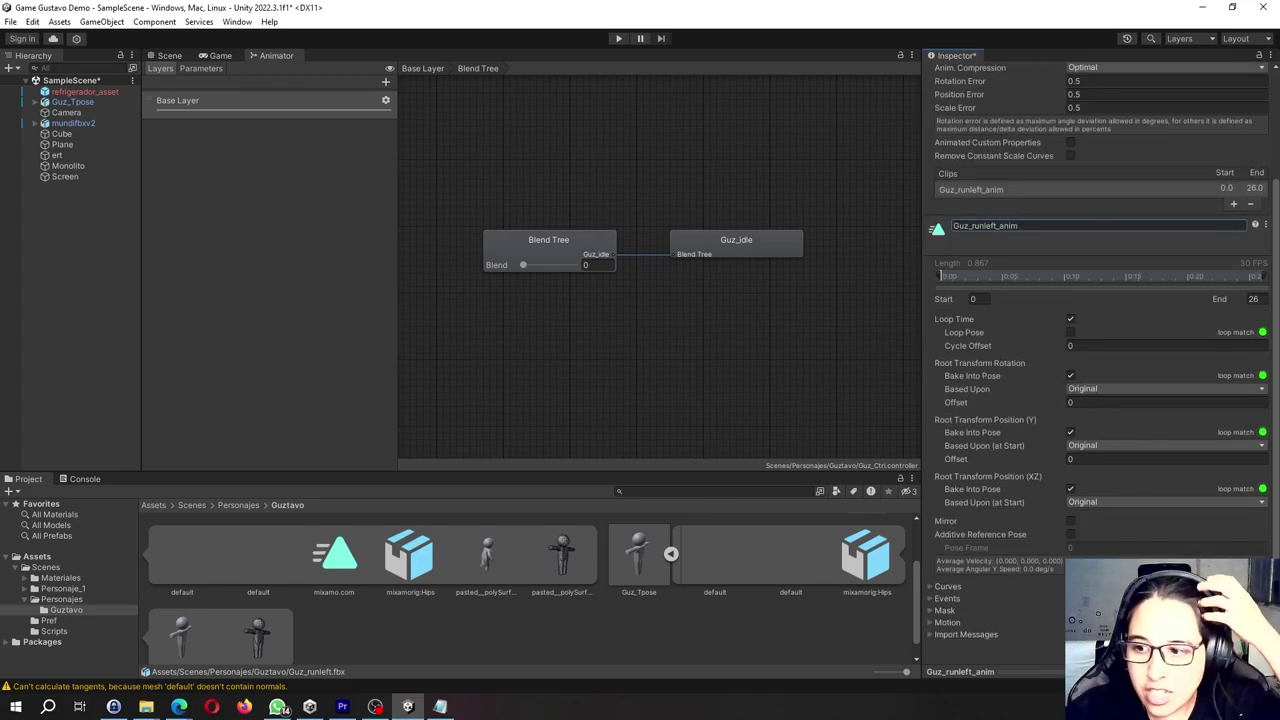
key(Return)
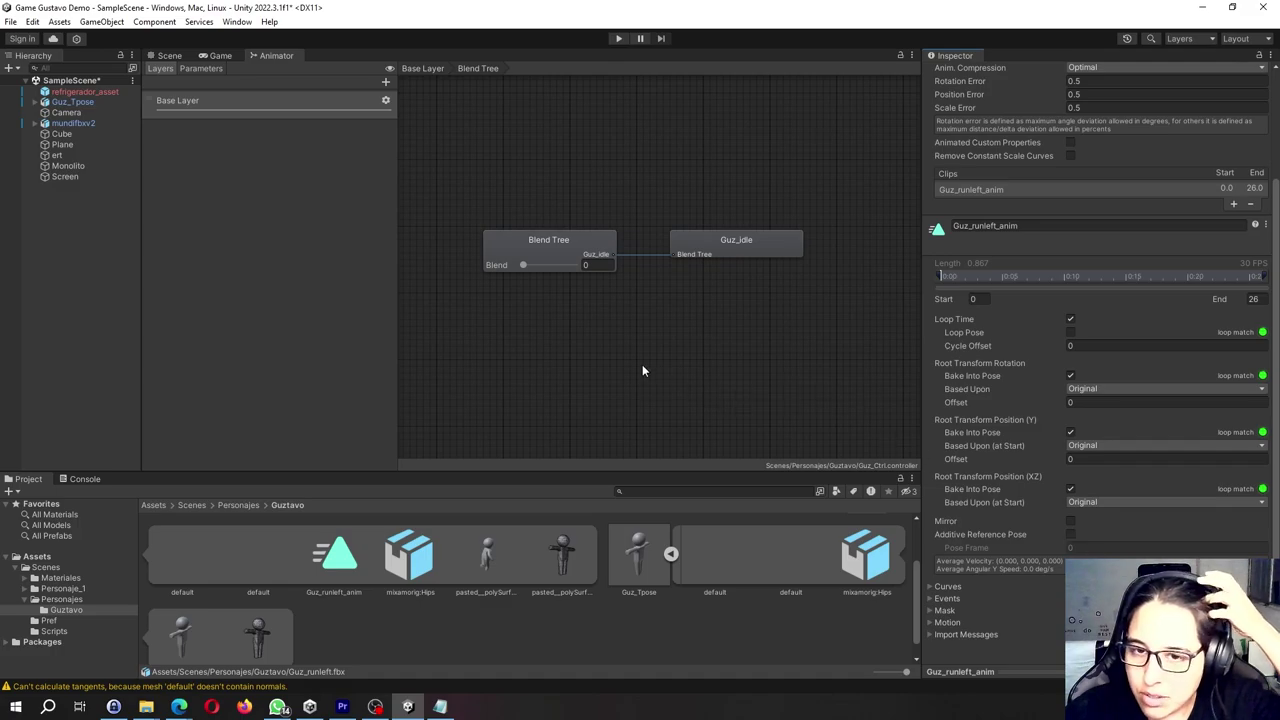
Select the Blend Tree node and add a new empty motion field.
click(588, 266)
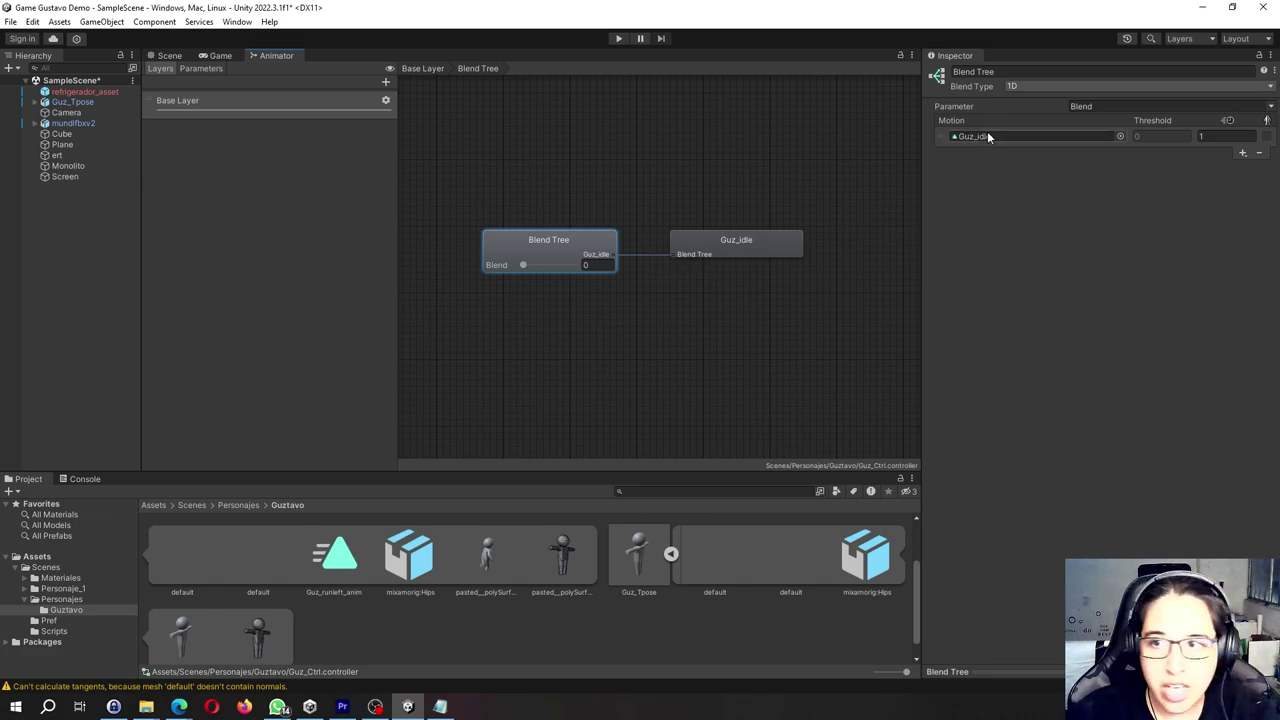
click(1242, 152)
click(1200, 166)
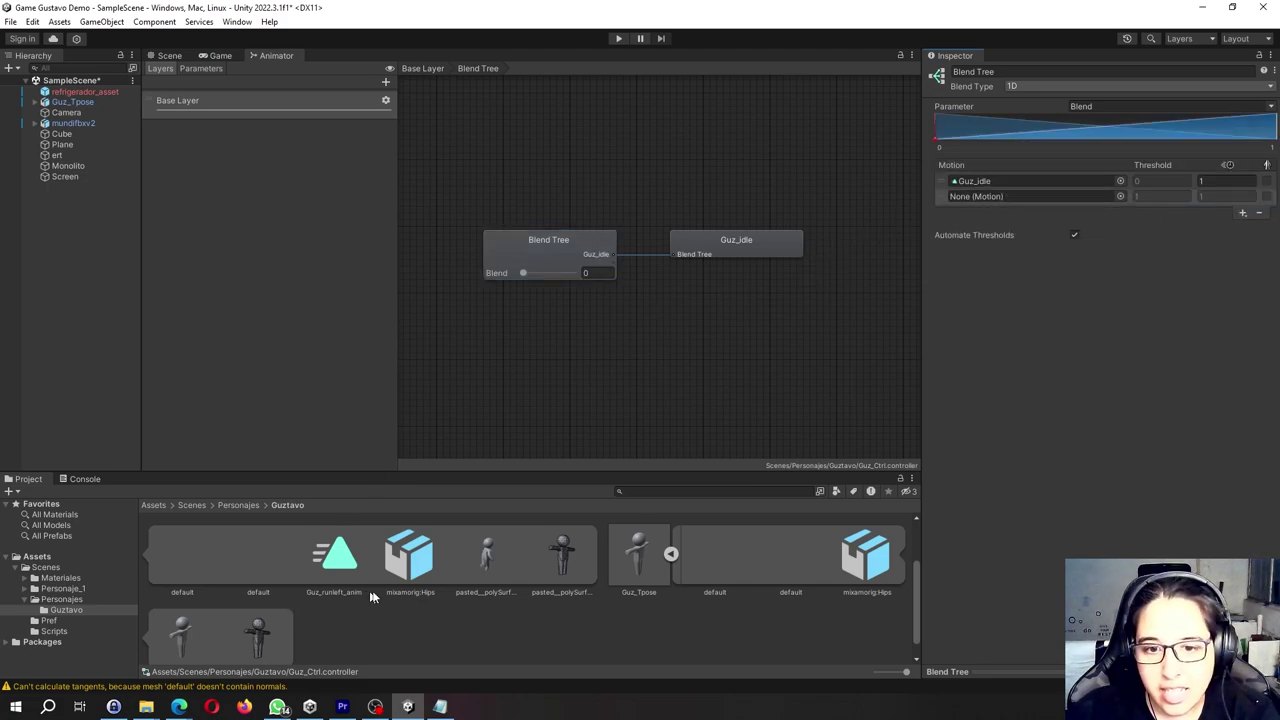
Assign Guz_run_anim to the new motion field through the motion picker.
click(671, 557)
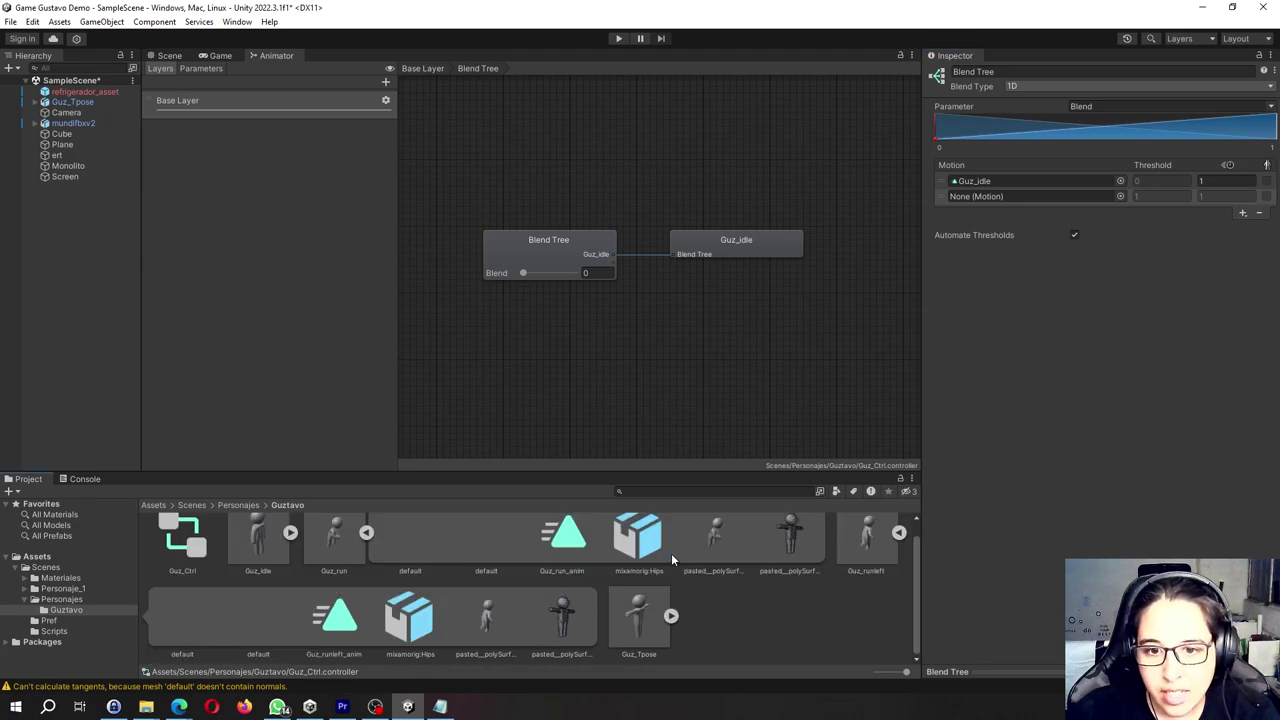
click(367, 533)
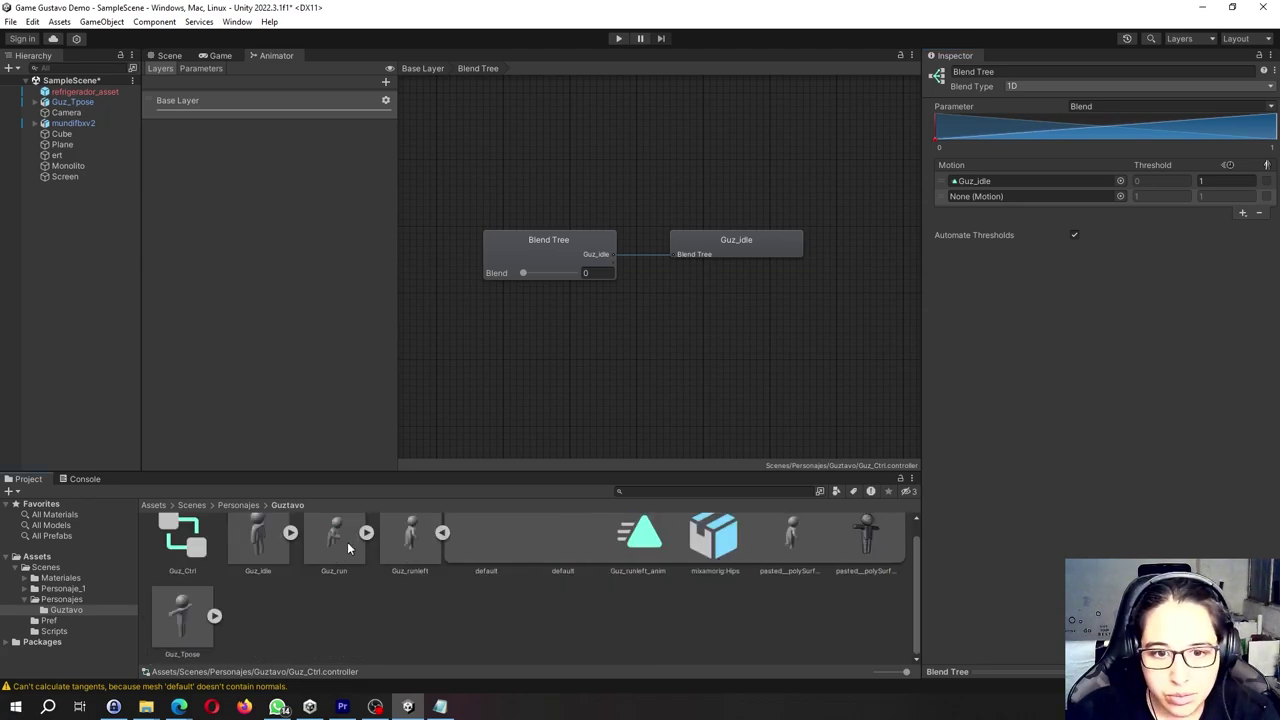
click(366, 533)
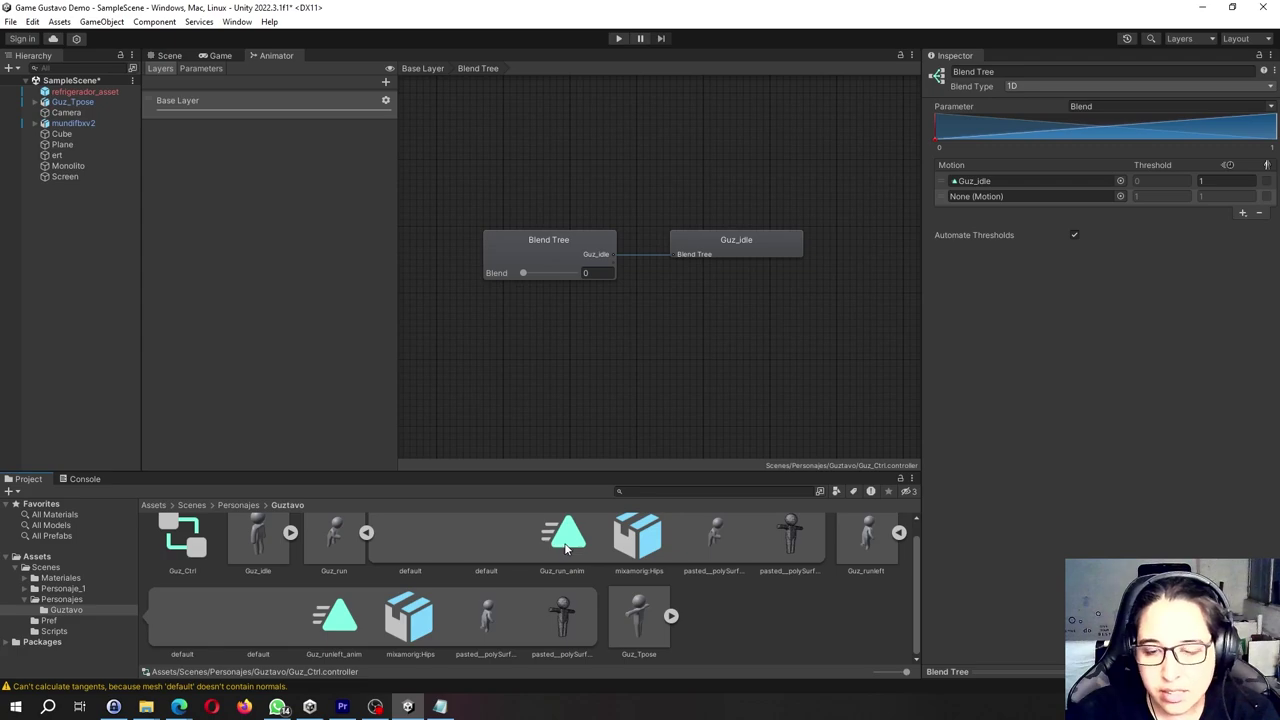
click(1120, 197)
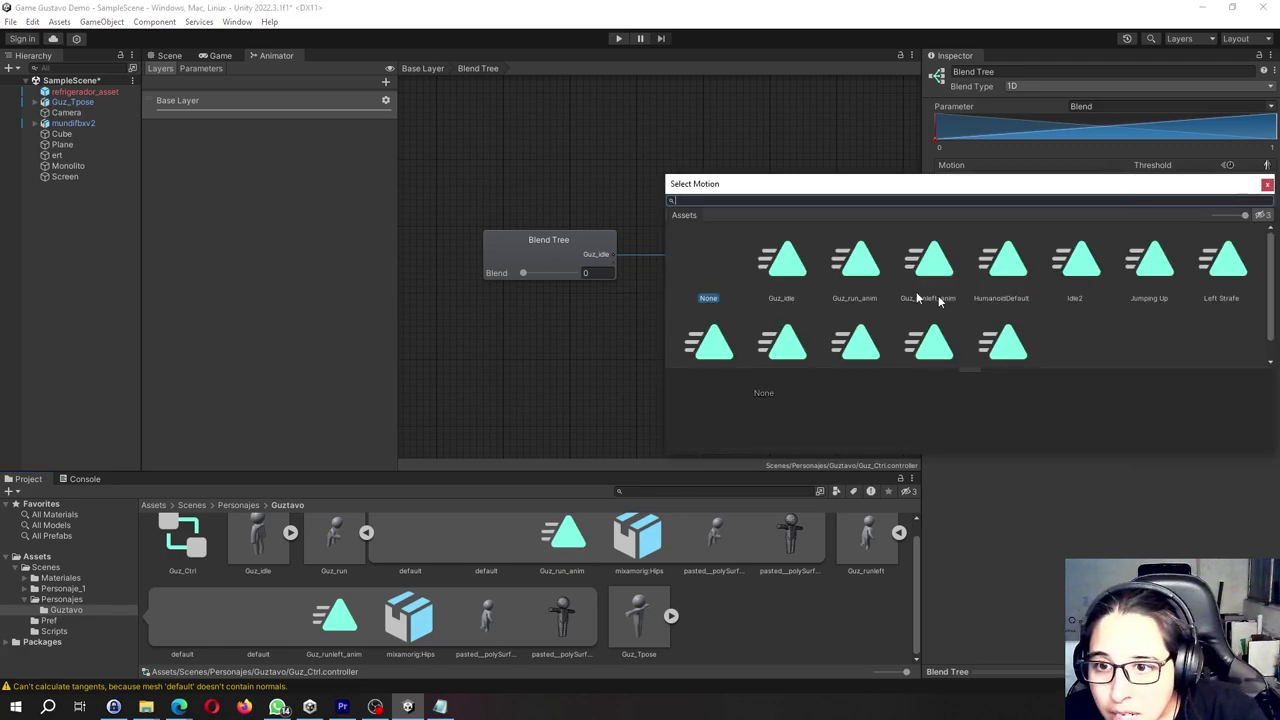
scroll(890, 285, down, 1)
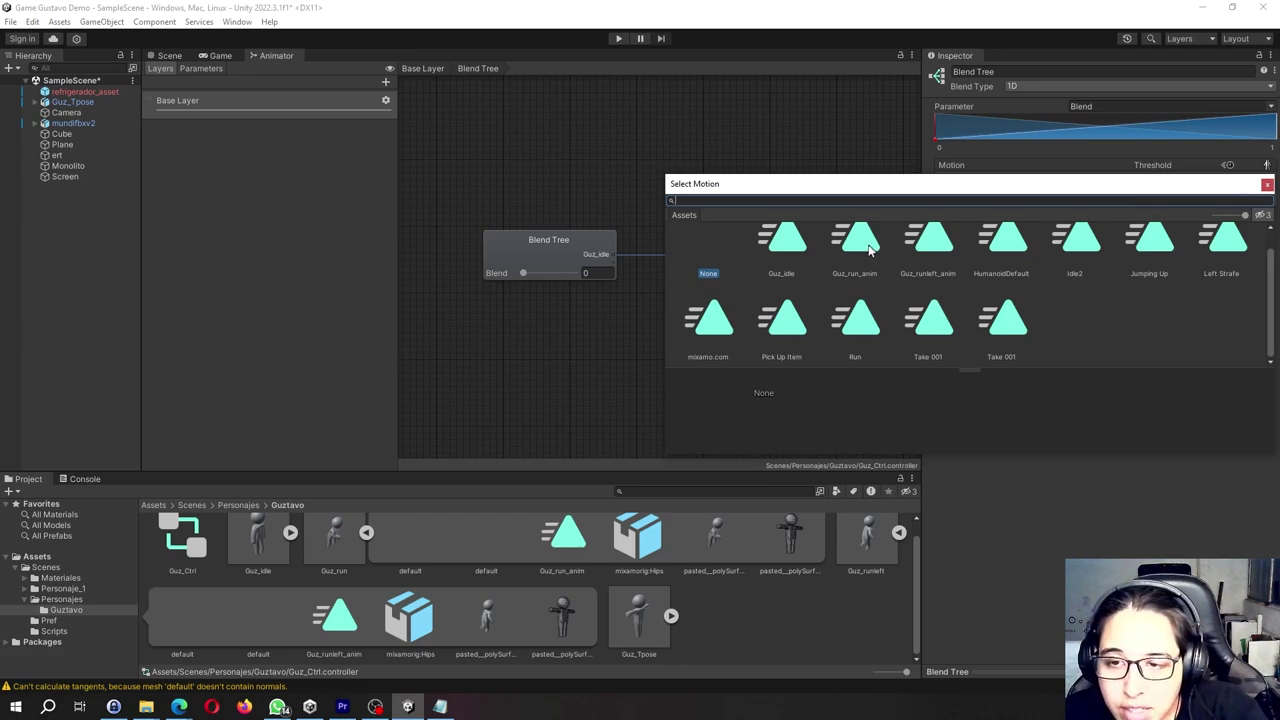
click(868, 248)
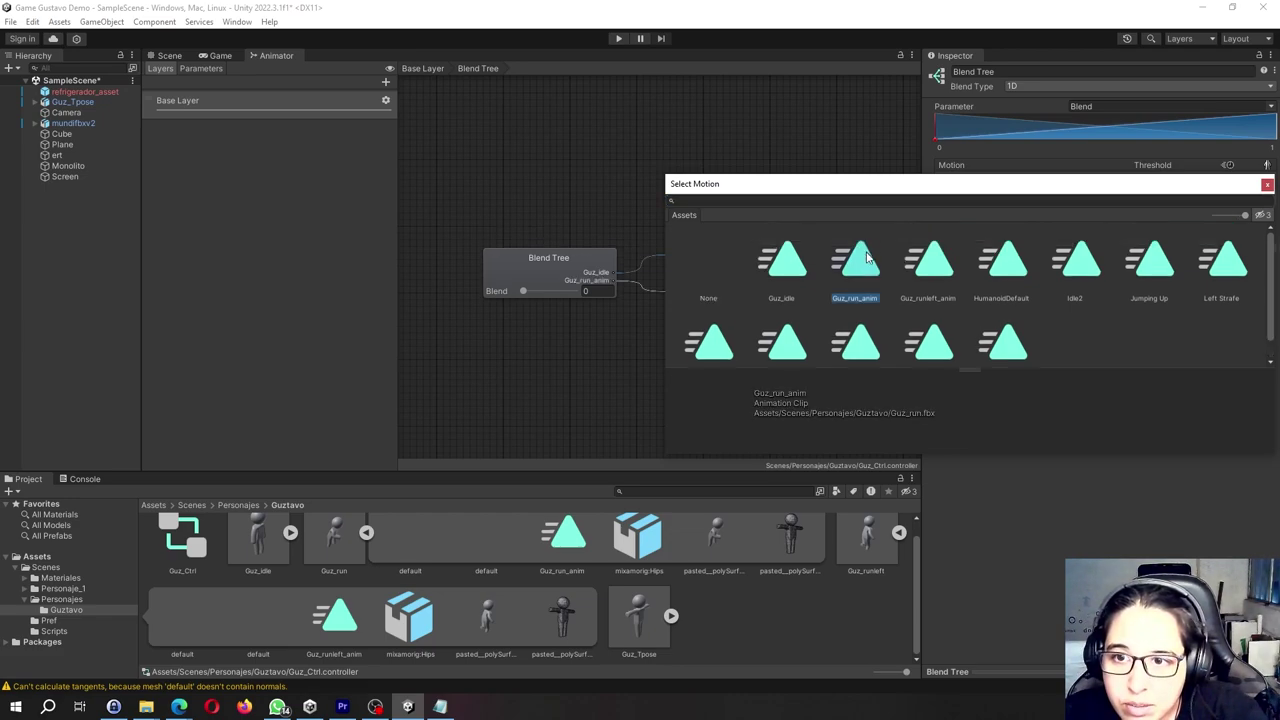
click(1268, 188)
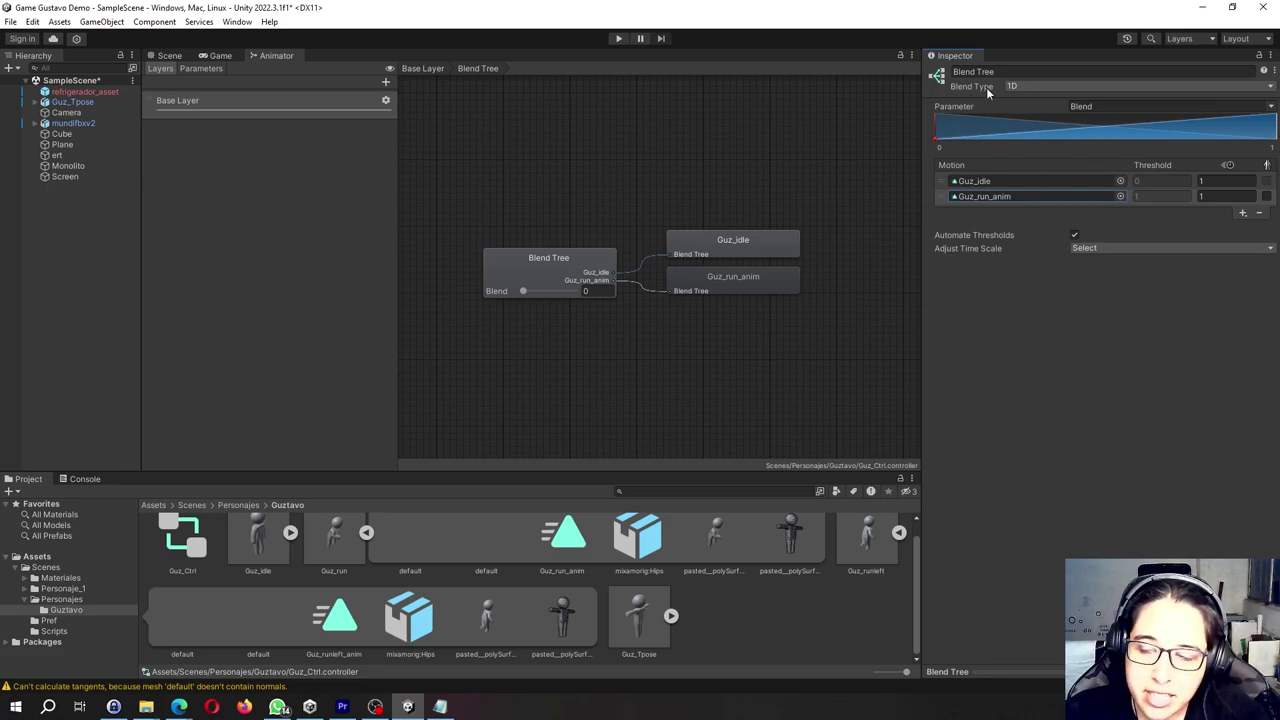
Switch the Blend Tree's blend type to 2D Freeform Directional.
click(1028, 88)
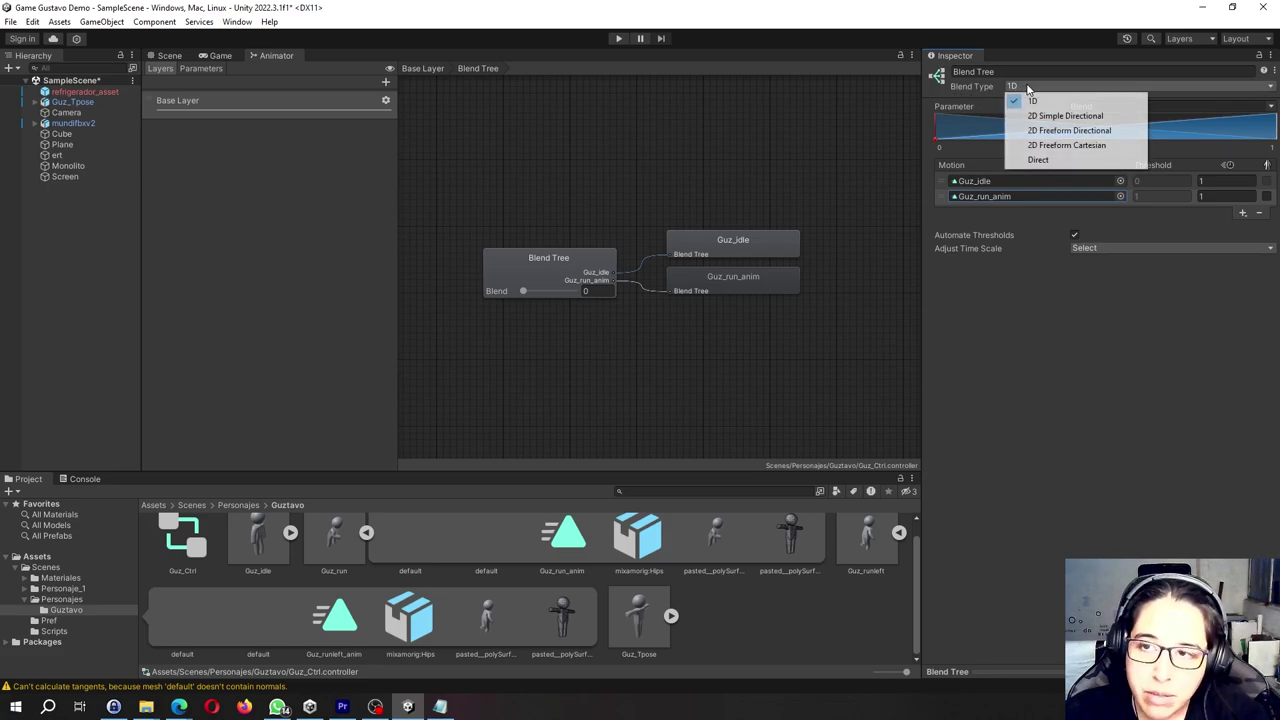
click(1126, 133)
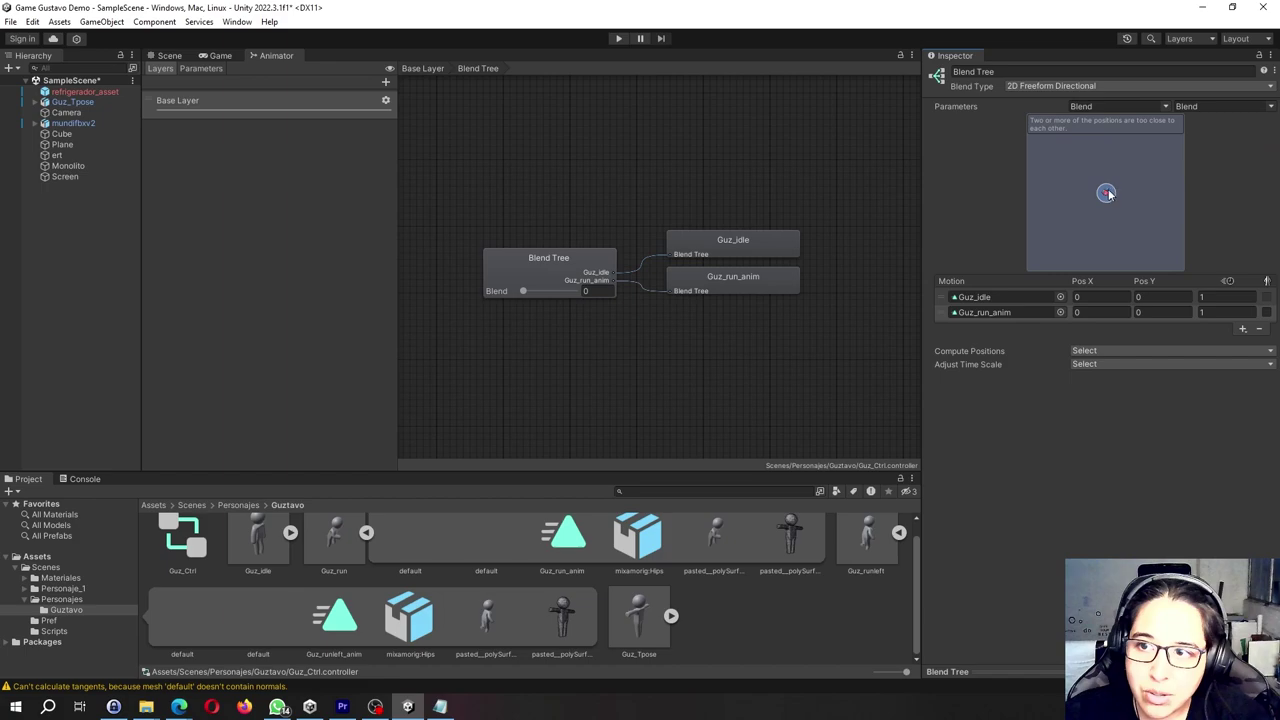
drag(1107, 193, 1134, 190)
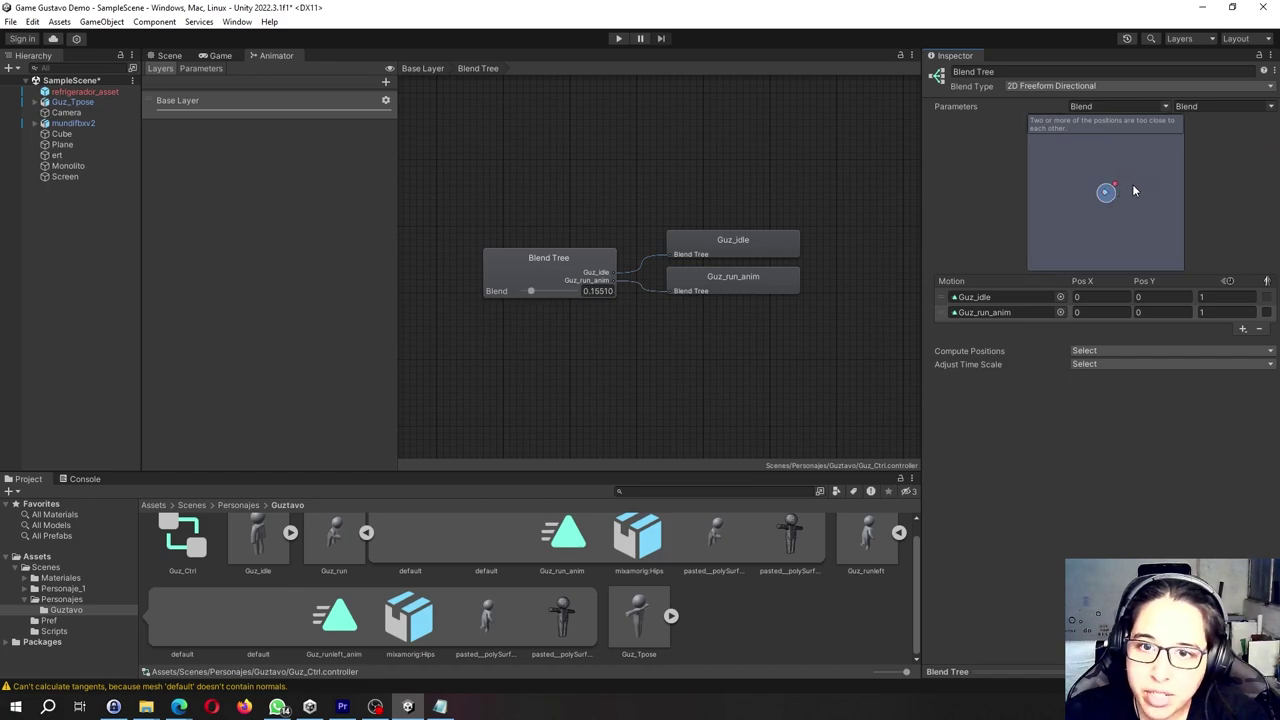
mouse_move(1134, 188)
mouse_down()
mouse_move(1105, 195)
mouse_move(1102, 133)
mouse_up()
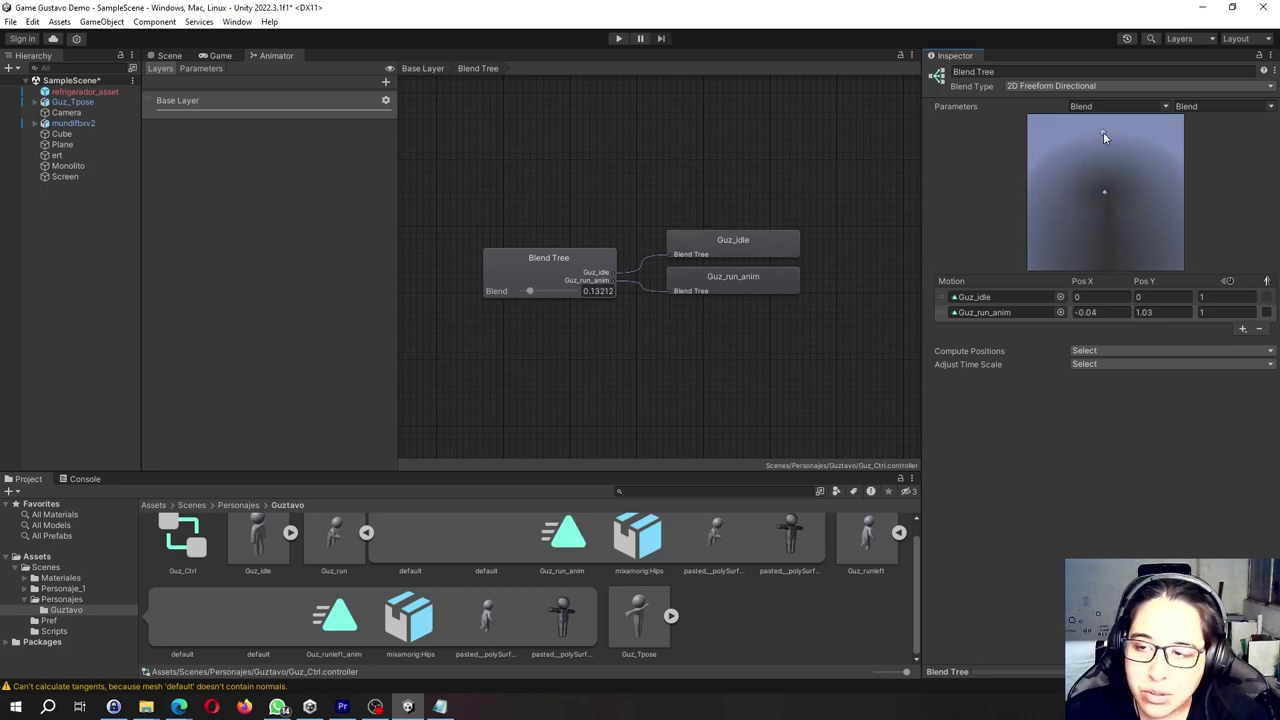
Place Guz_run_anim at Pos X 0, Pos Y 1 and recentre the preview point.
click(1106, 312)
text(0)
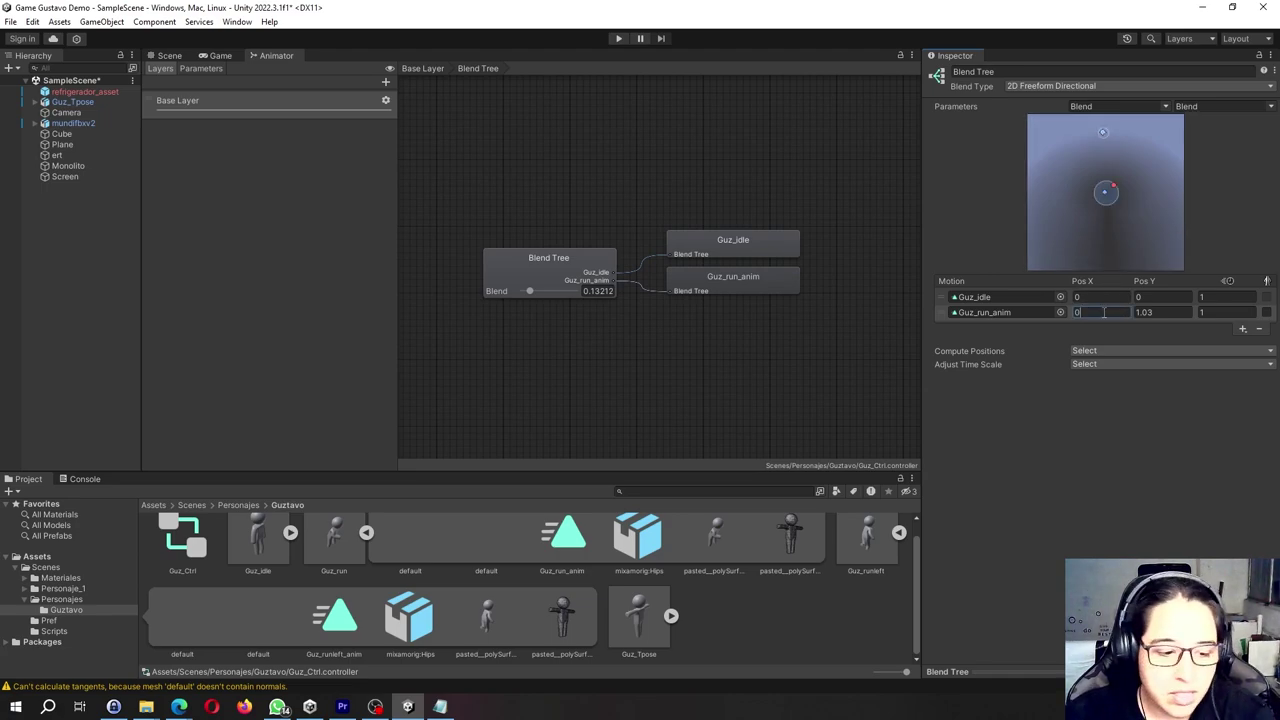
key(Tab)
text(1)
key(Tab)
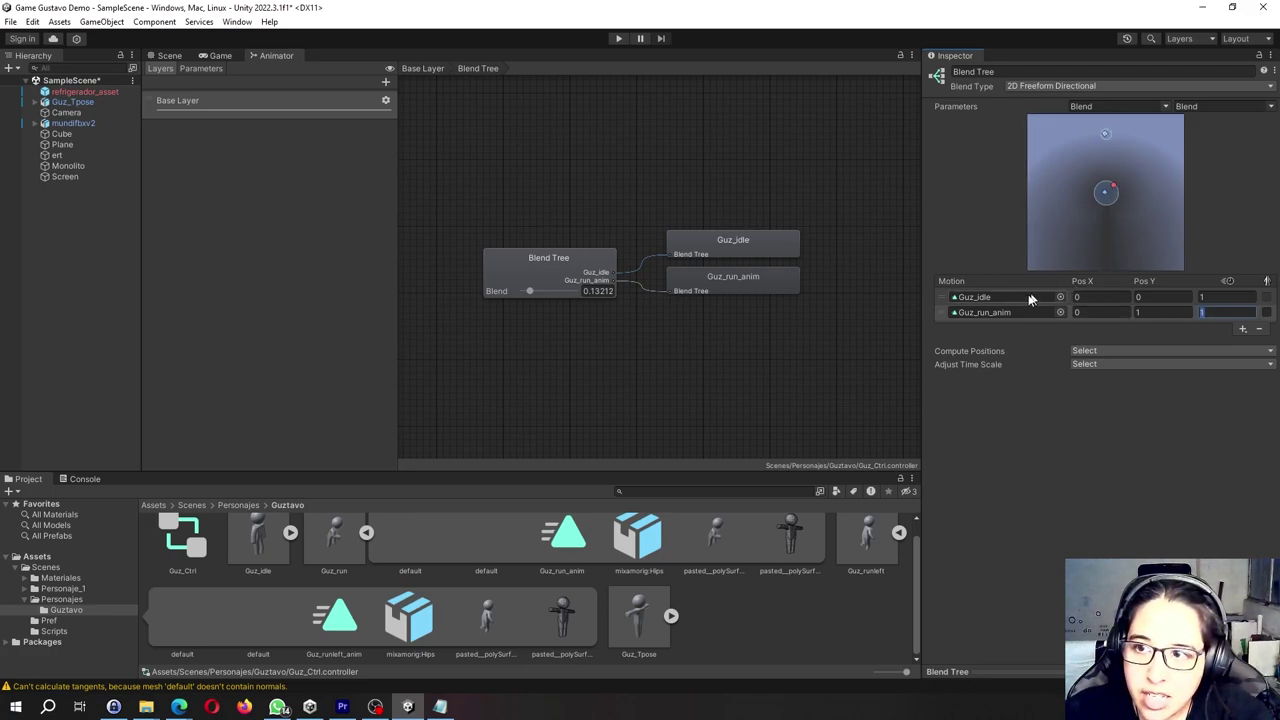
drag(1114, 186, 1105, 192)
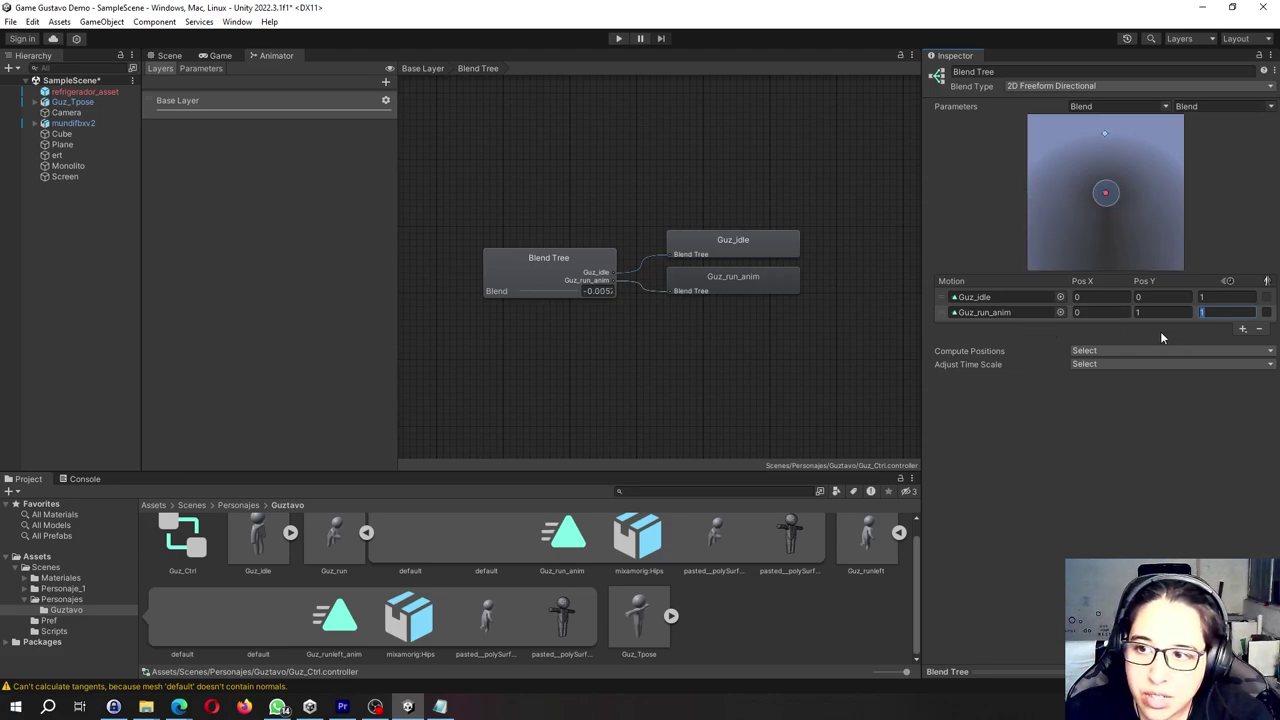
Add a third motion field and assign Guz_run_anim to it.
click(1244, 332)
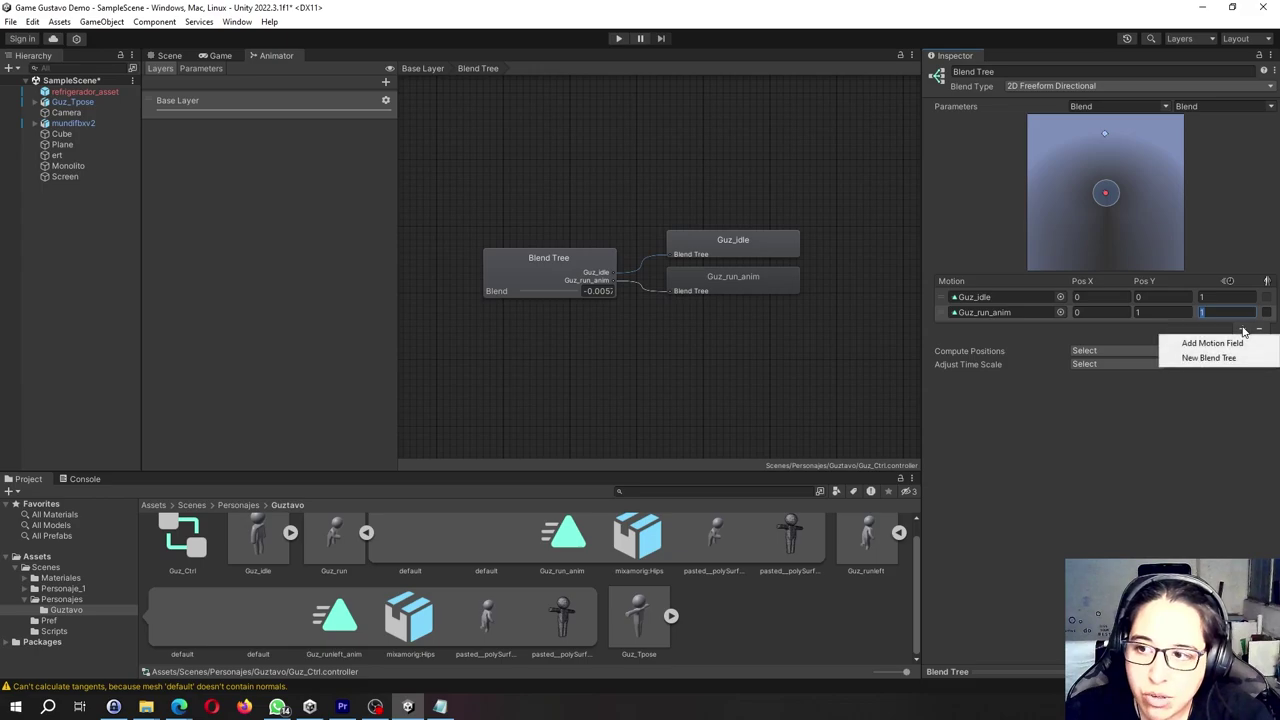
click(1200, 344)
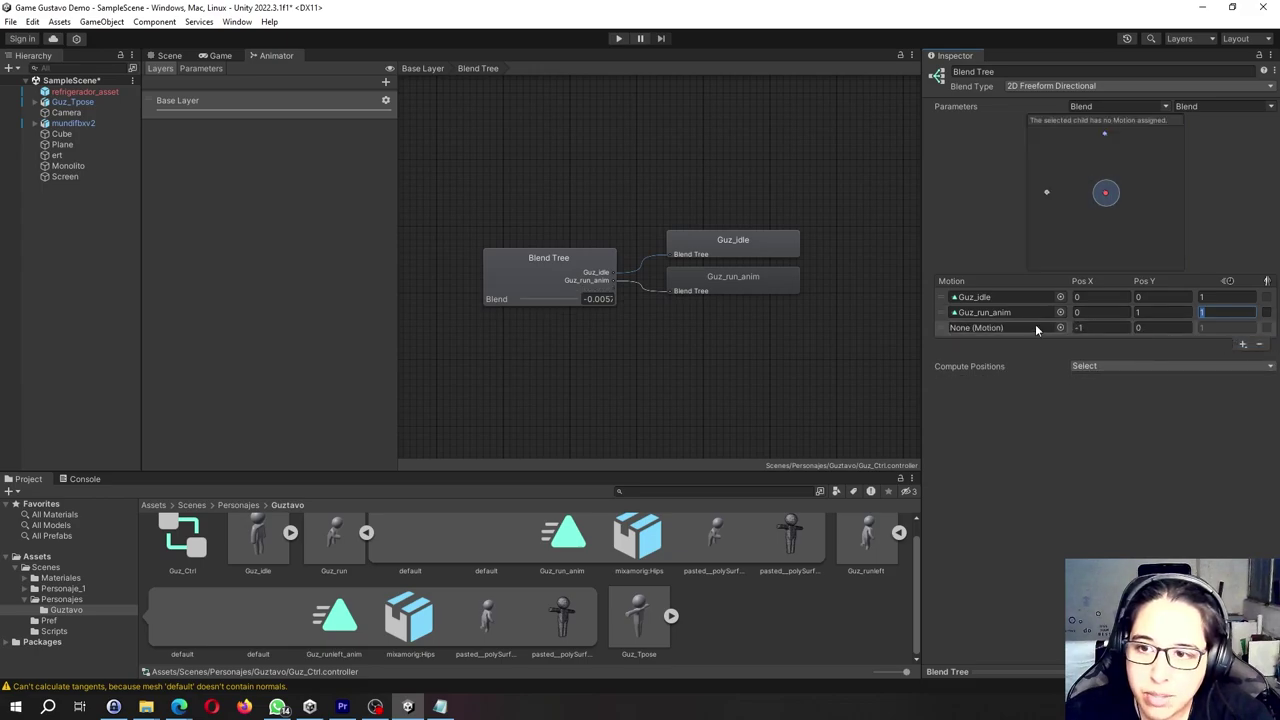
click(1060, 328)
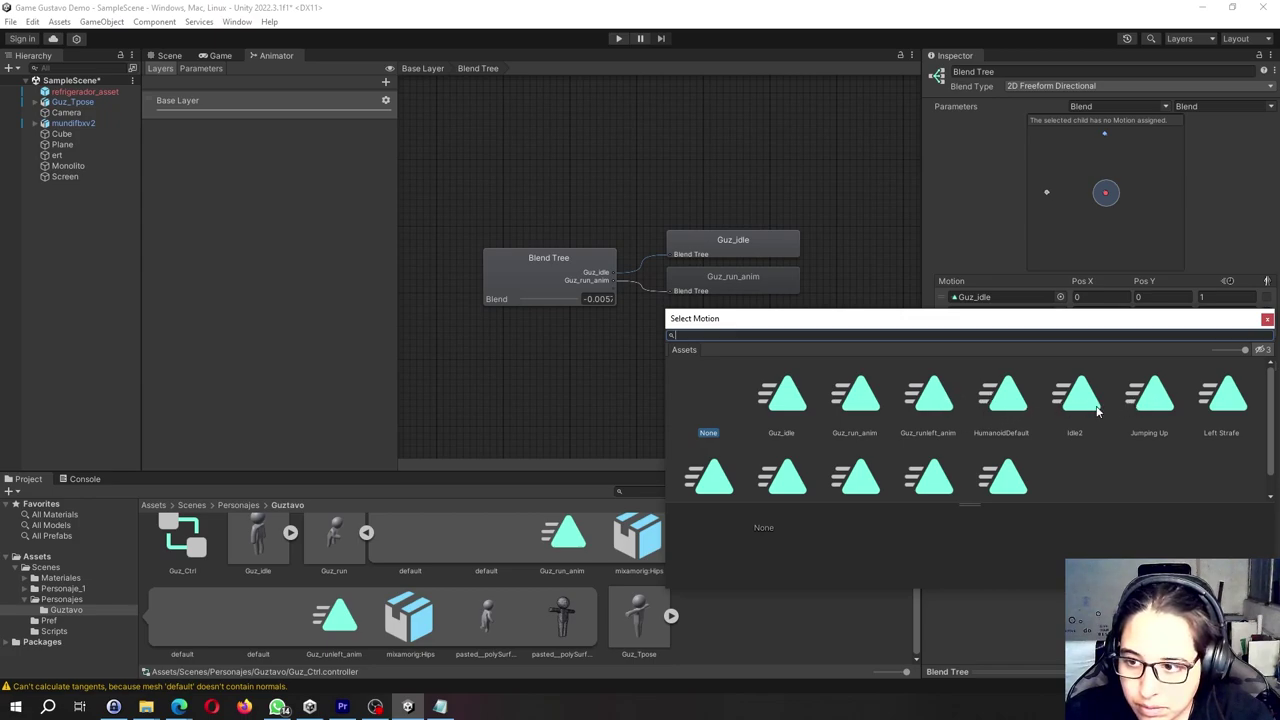
click(859, 405)
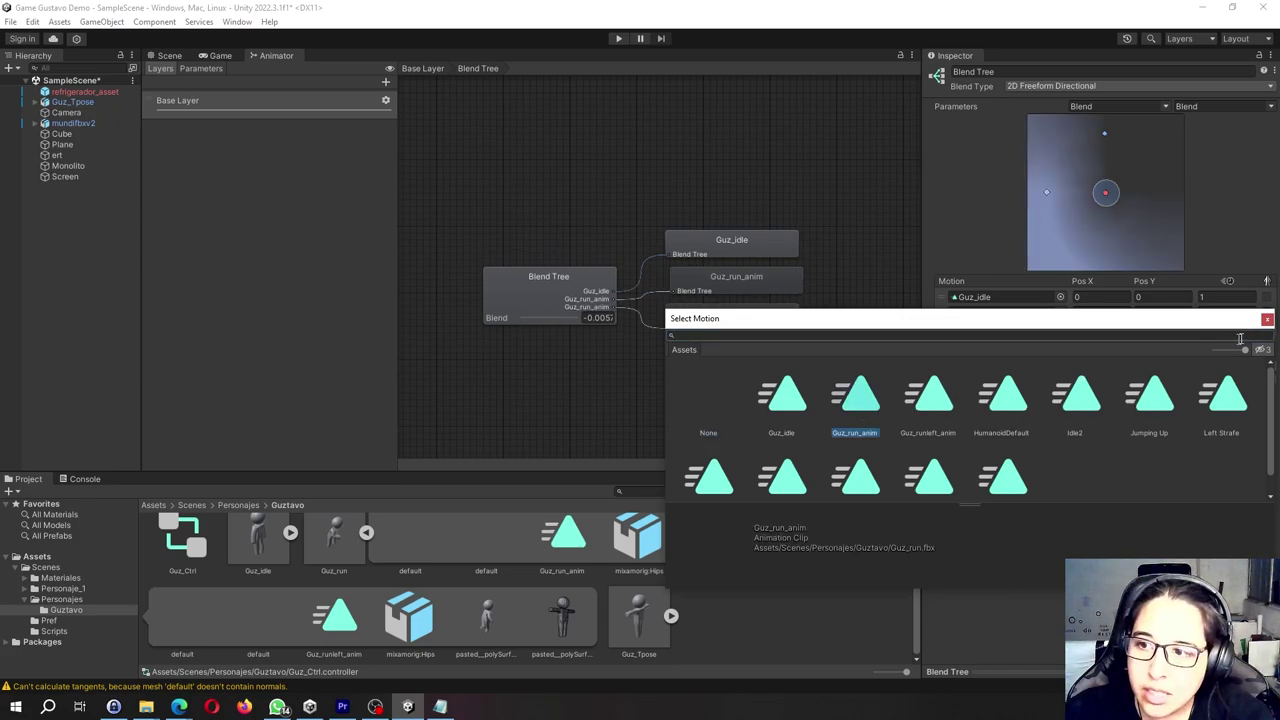
mouse_move(1228, 329)
mouse_down()
mouse_move(562, 205)
mouse_move(592, 218)
mouse_up()
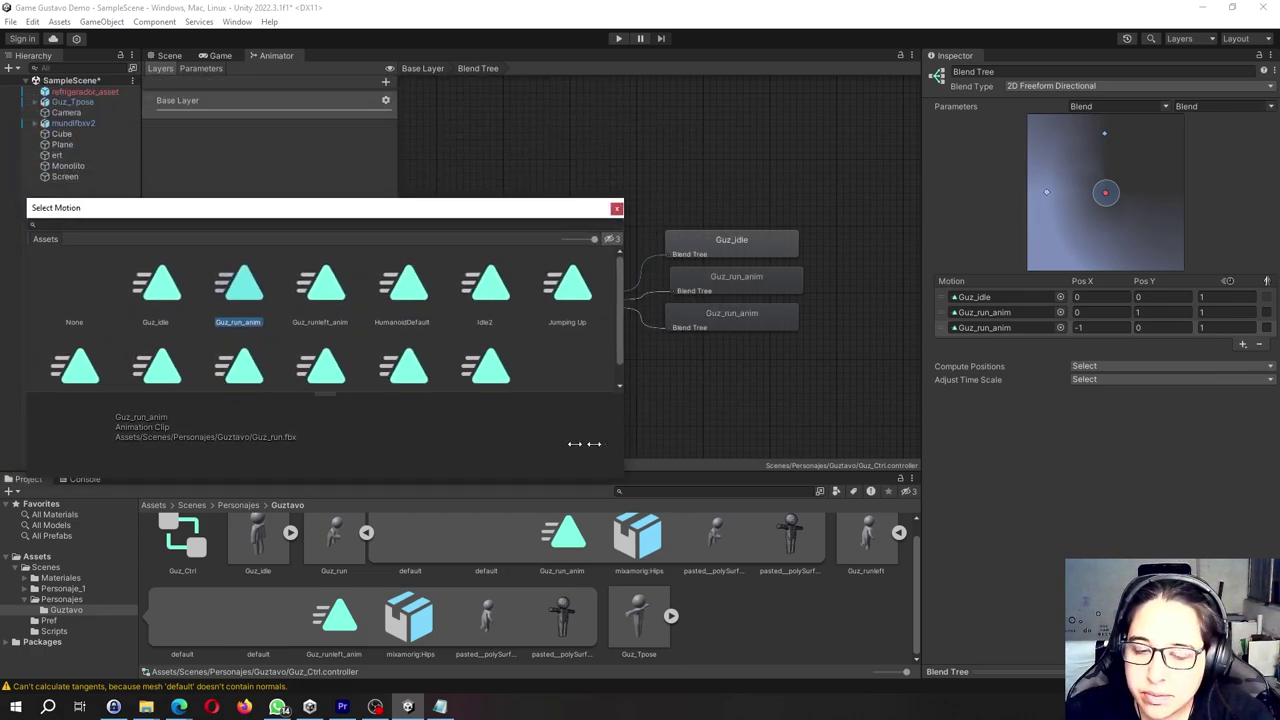
drag(639, 441, 374, 330)
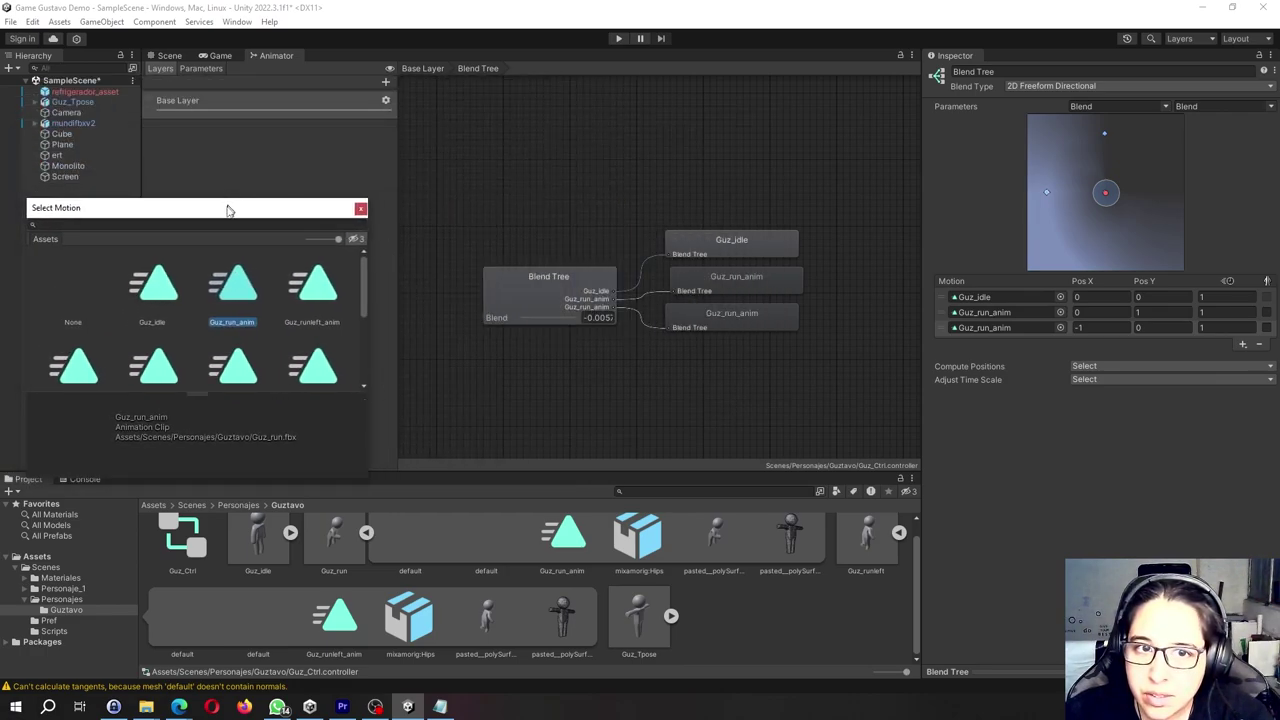
drag(230, 207, 248, 151)
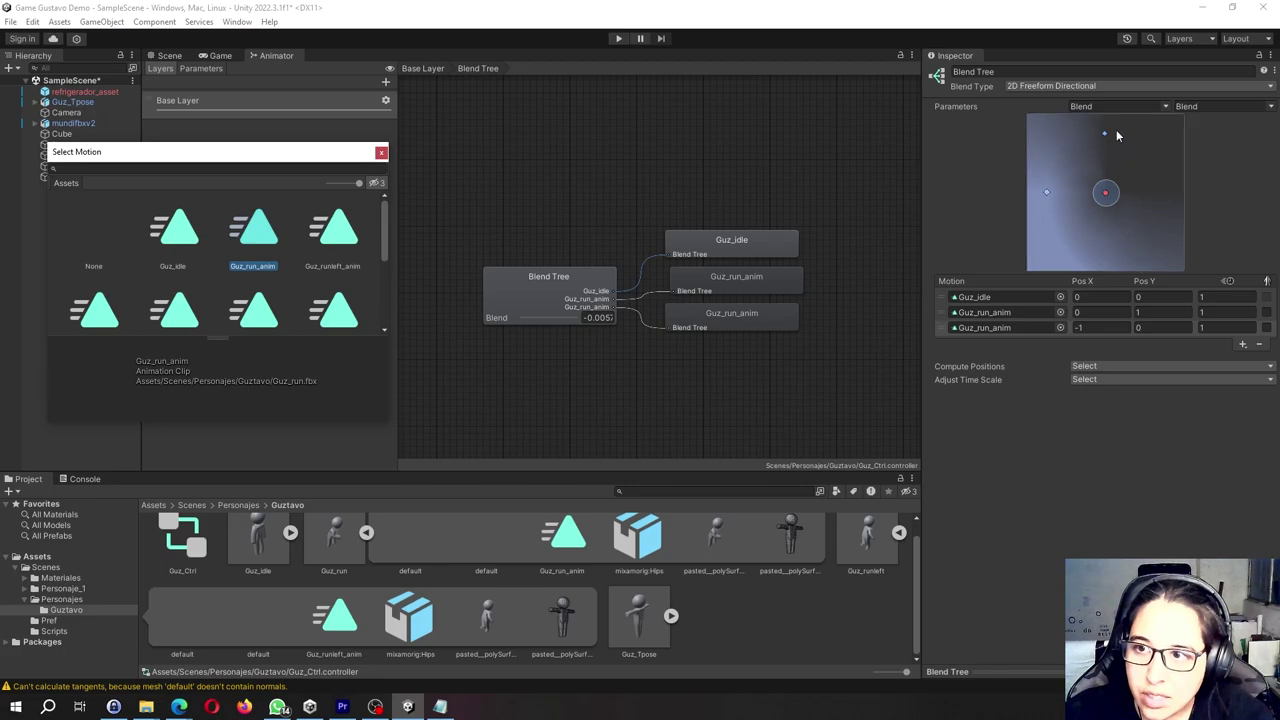
Set the third motion to Pos X 0, Pos Y -1 and mirror it.
click(1090, 327)
text(0)
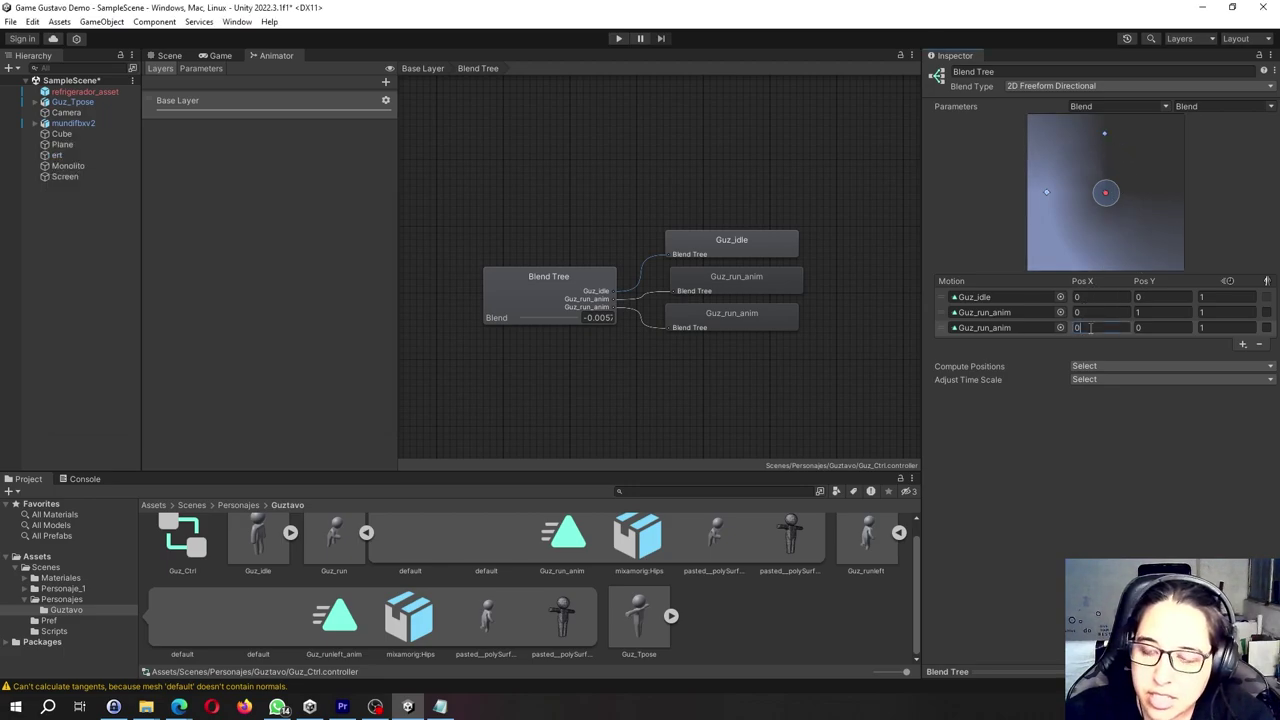
key(Tab)
text(-1)
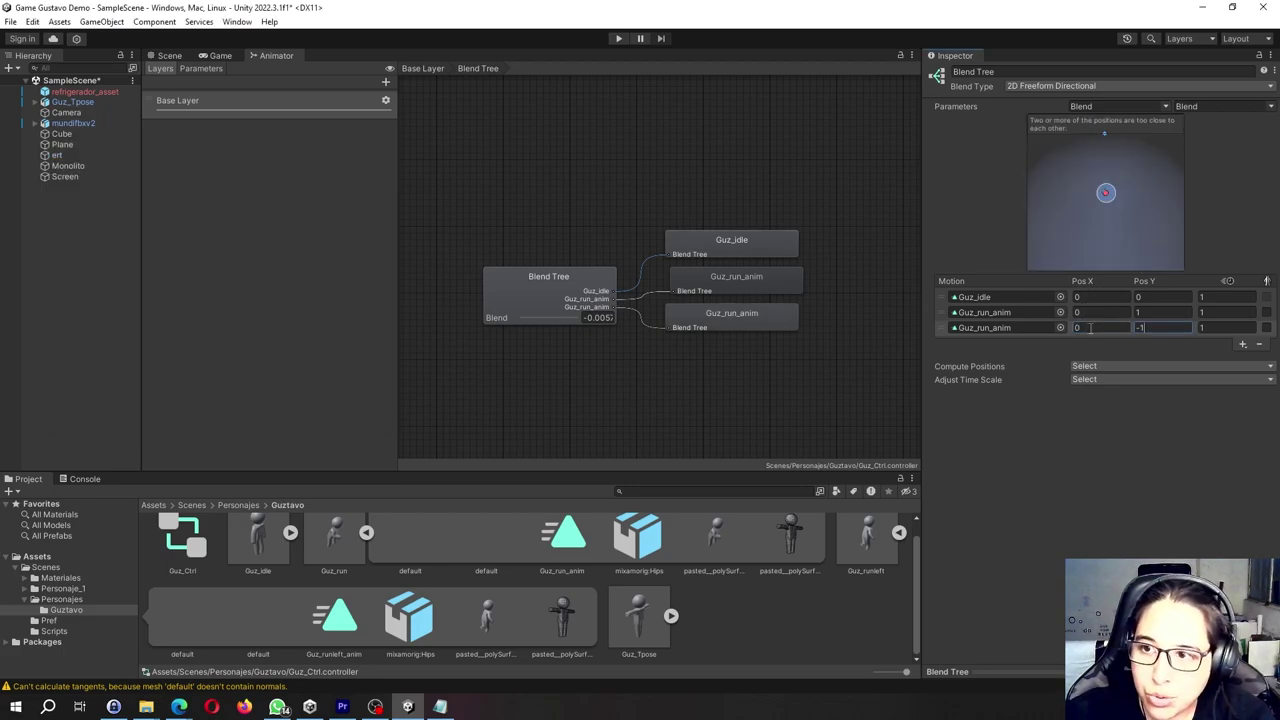
key(Tab)
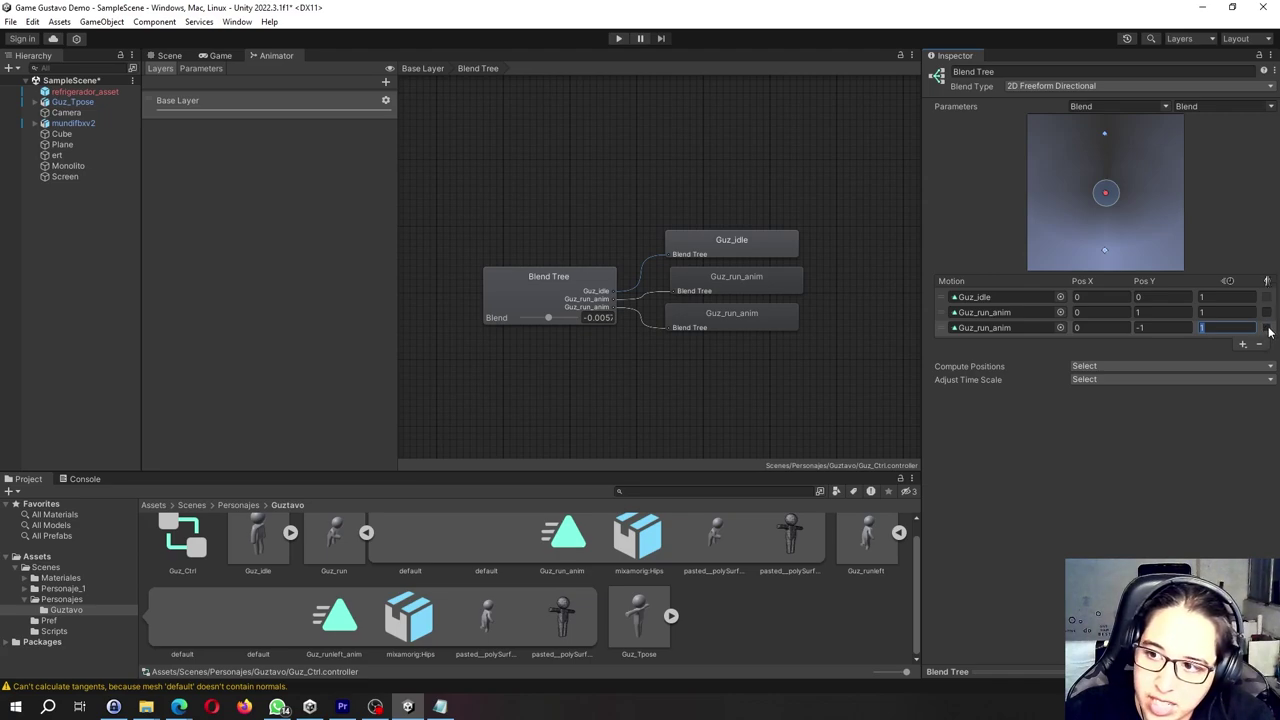
click(1267, 328)
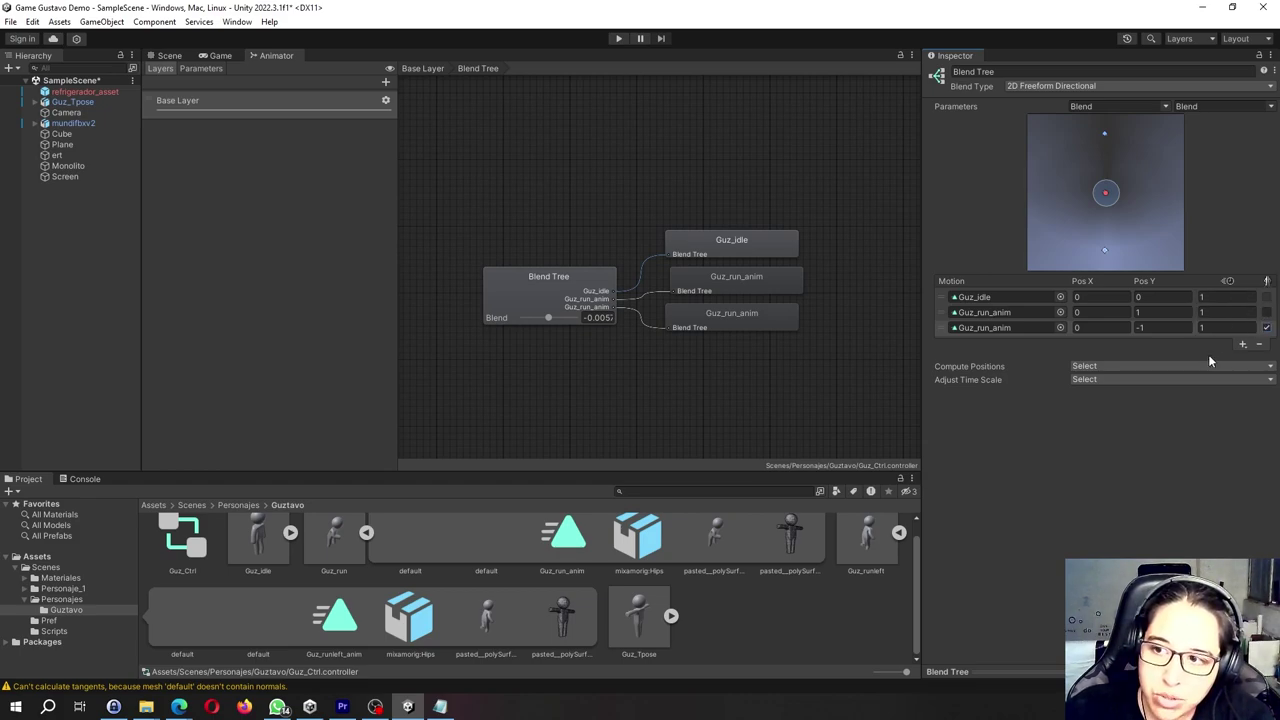
Add a fourth motion field holding Guz_runleft_anim, positioned at -1, 0.
click(1242, 347)
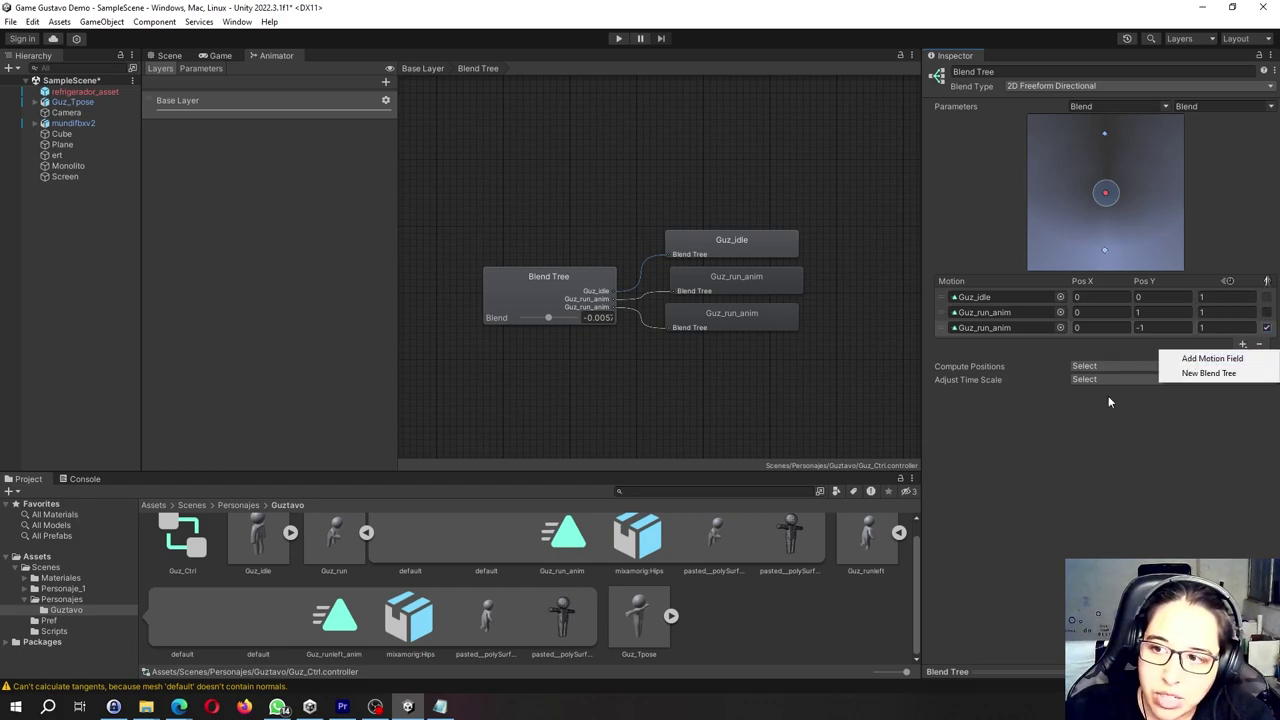
click(1195, 356)
text(-1)
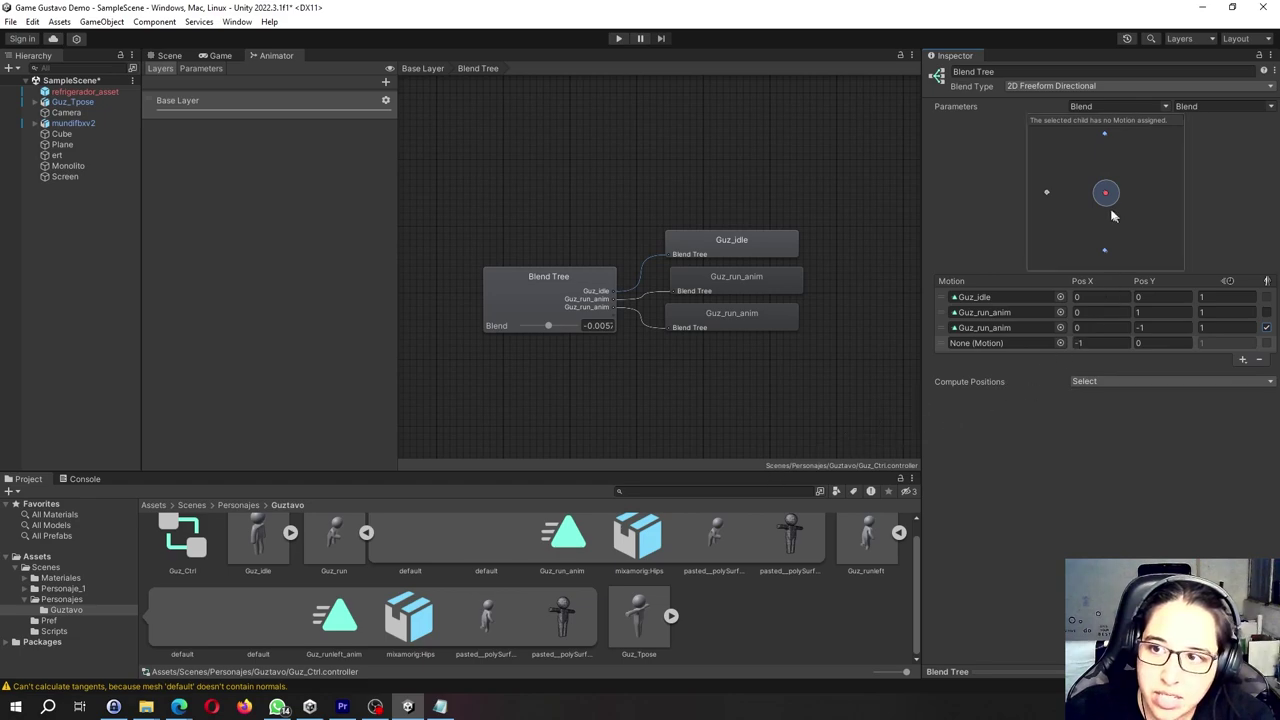
click(1060, 343)
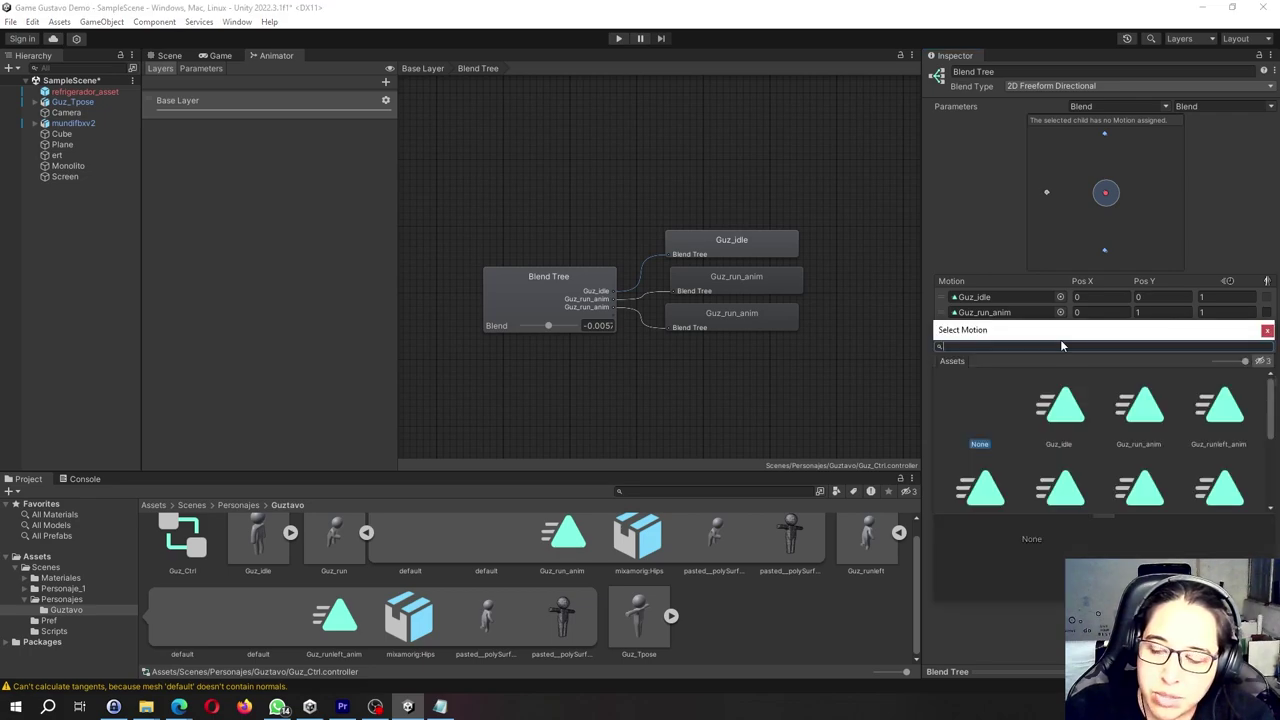
click(1215, 416)
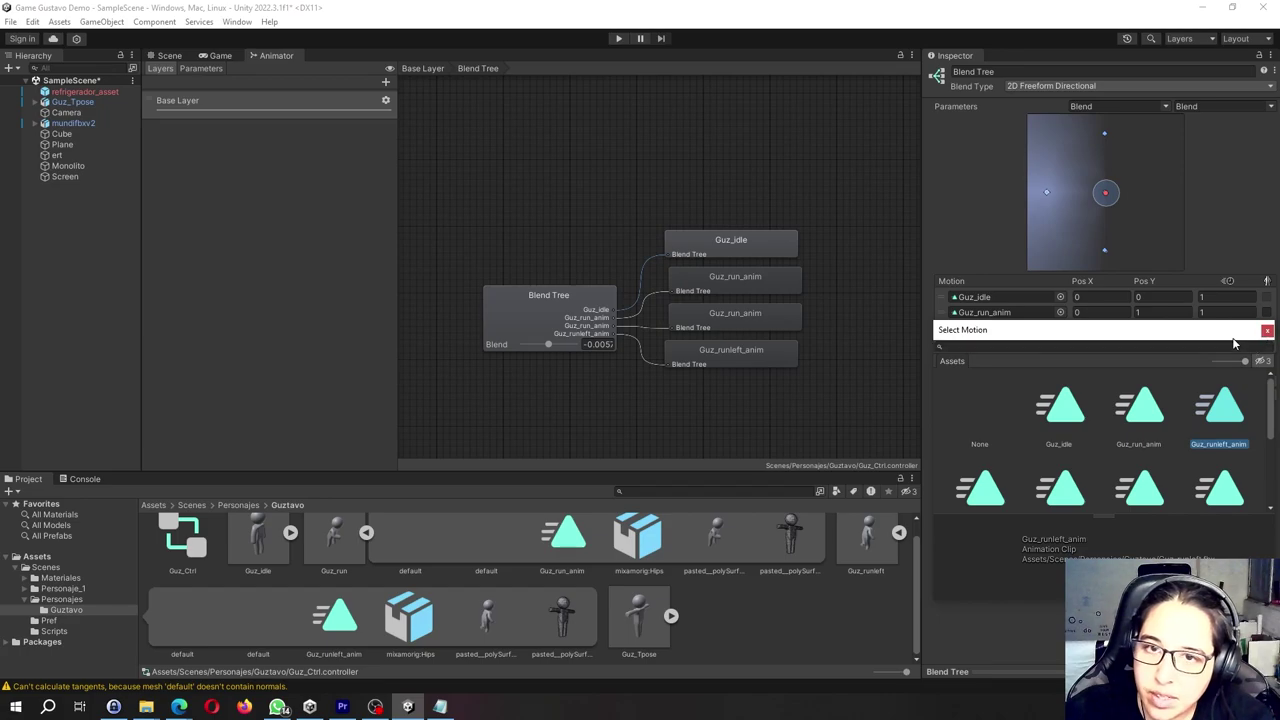
drag(1240, 331, 390, 151)
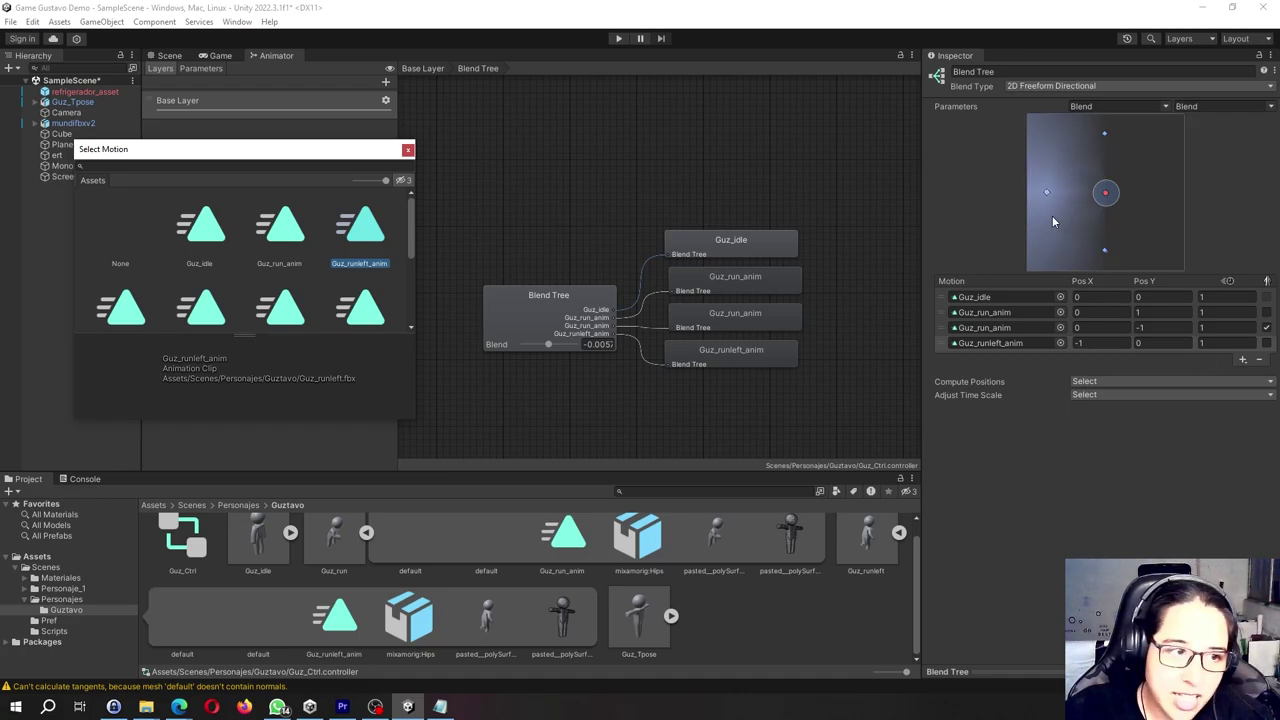
Add a fifth motion field positioned at Pos X 1, Pos Y 0.
click(1242, 359)
click(1212, 374)
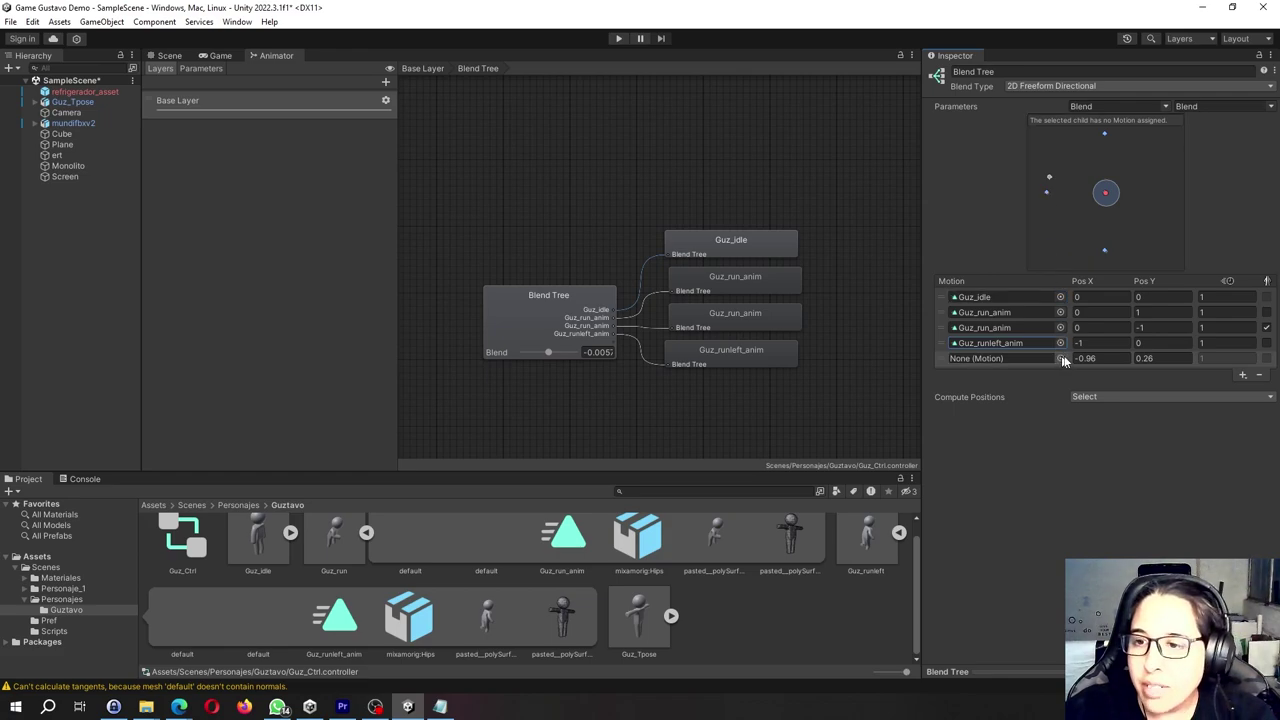
click(1095, 358)
text(1)
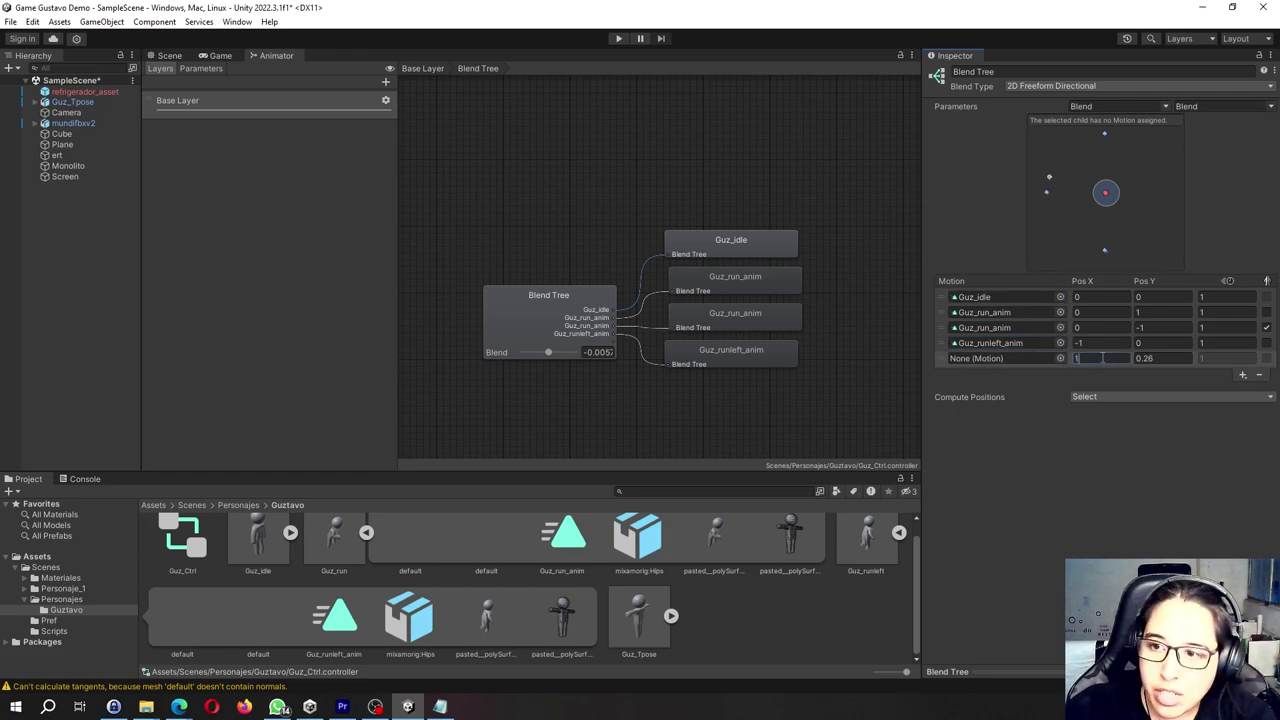
key(Tab)
text(0)
key(Return)
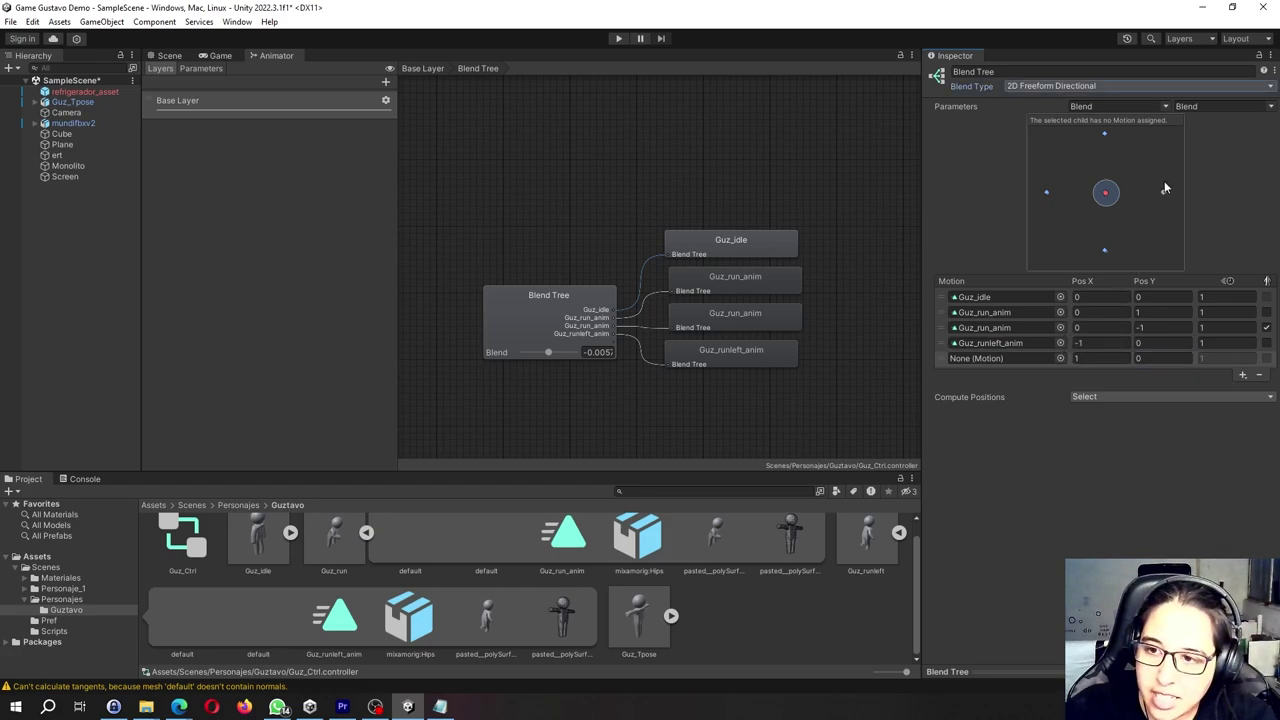
Assign Guz_runleft_anim to the fifth motion and tick its mirror checkbox.
click(1059, 359)
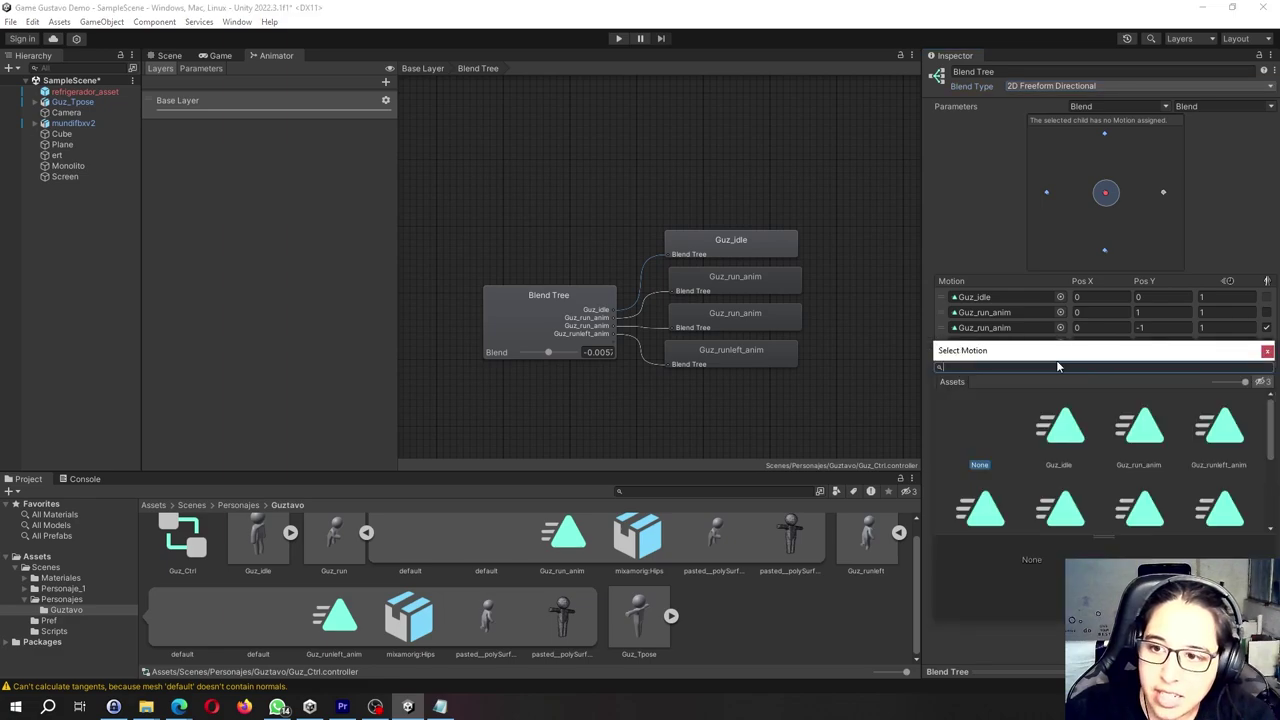
click(1226, 456)
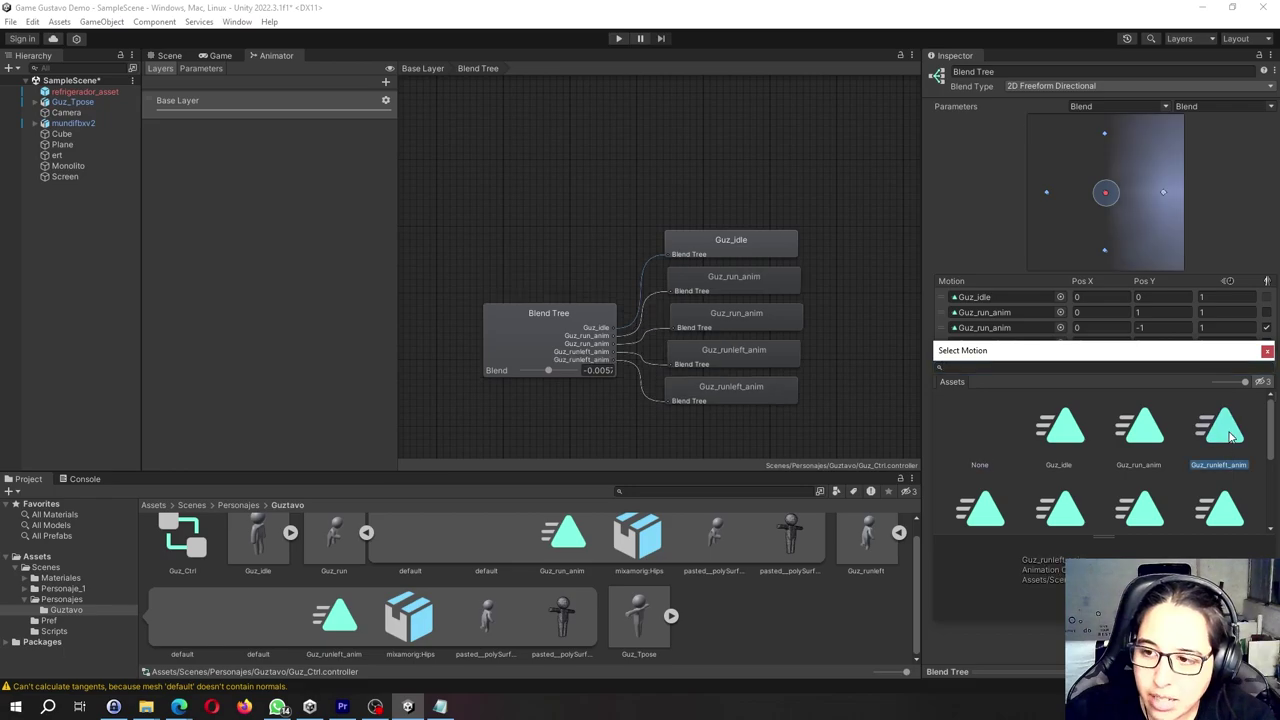
click(1266, 352)
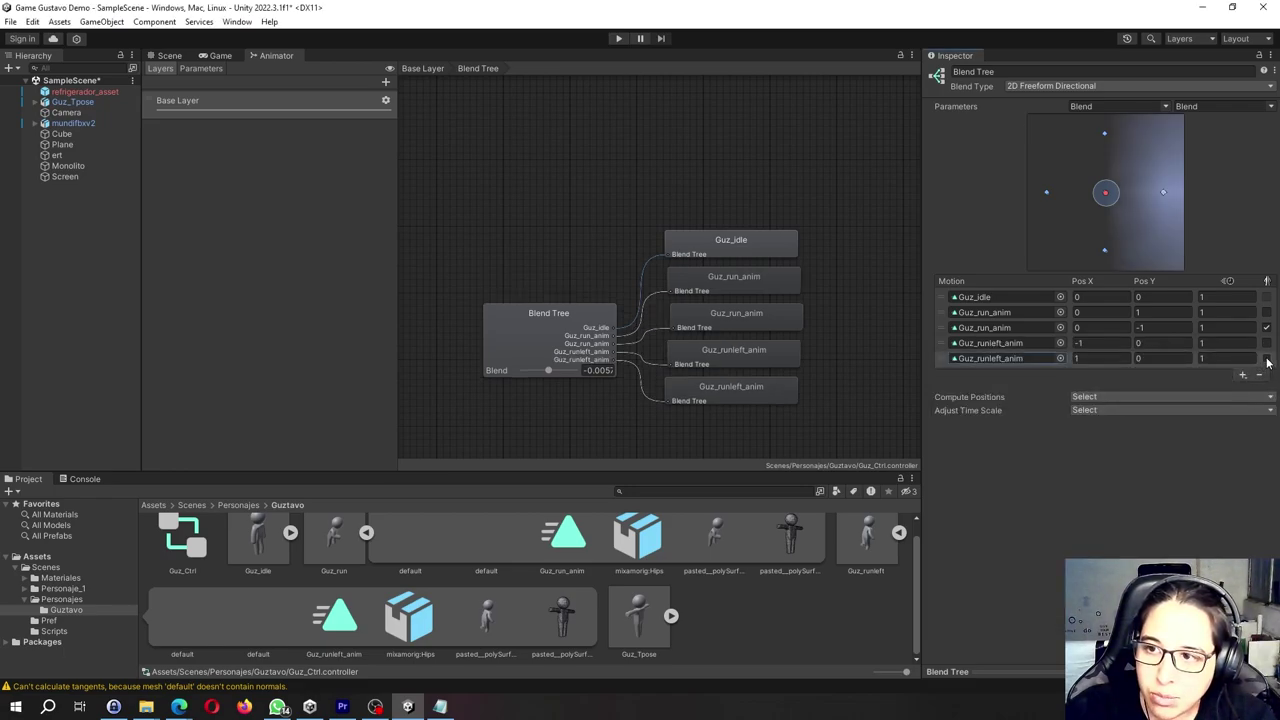
click(1266, 359)
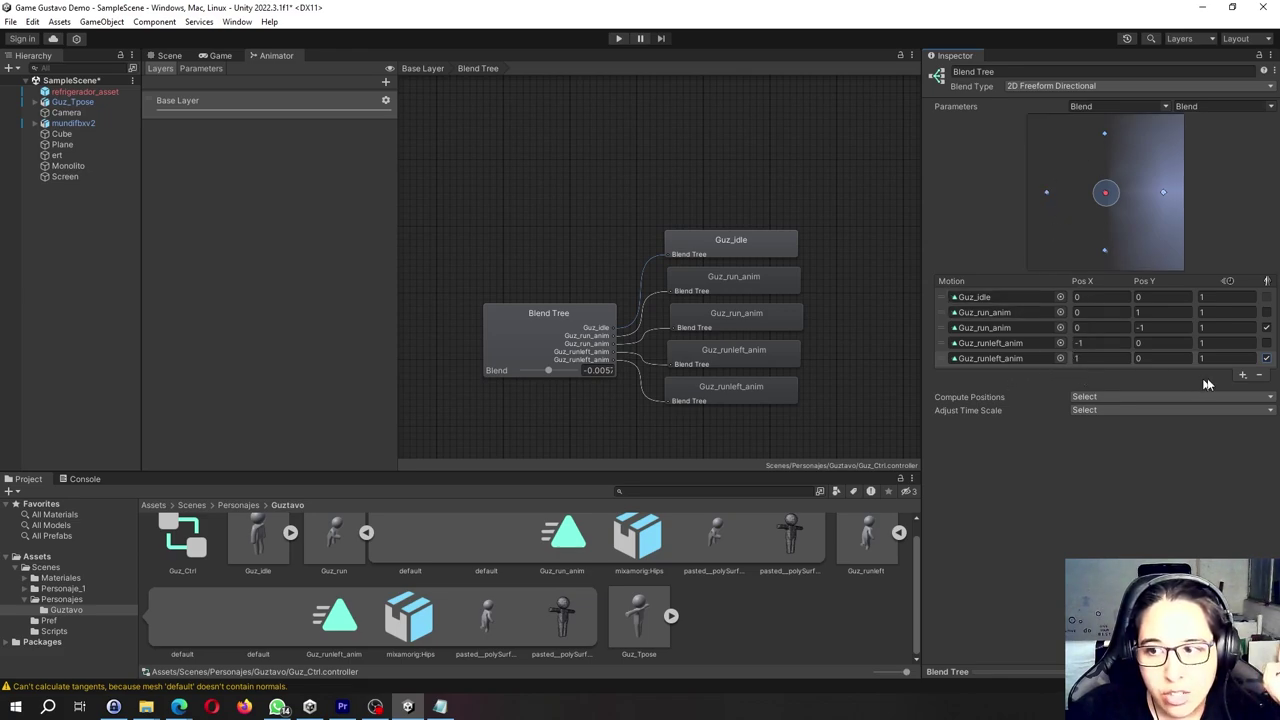
Add a sixth motion field with Guz_runleft_anim and drag its point to about -0.98, -1.06.
click(1244, 378)
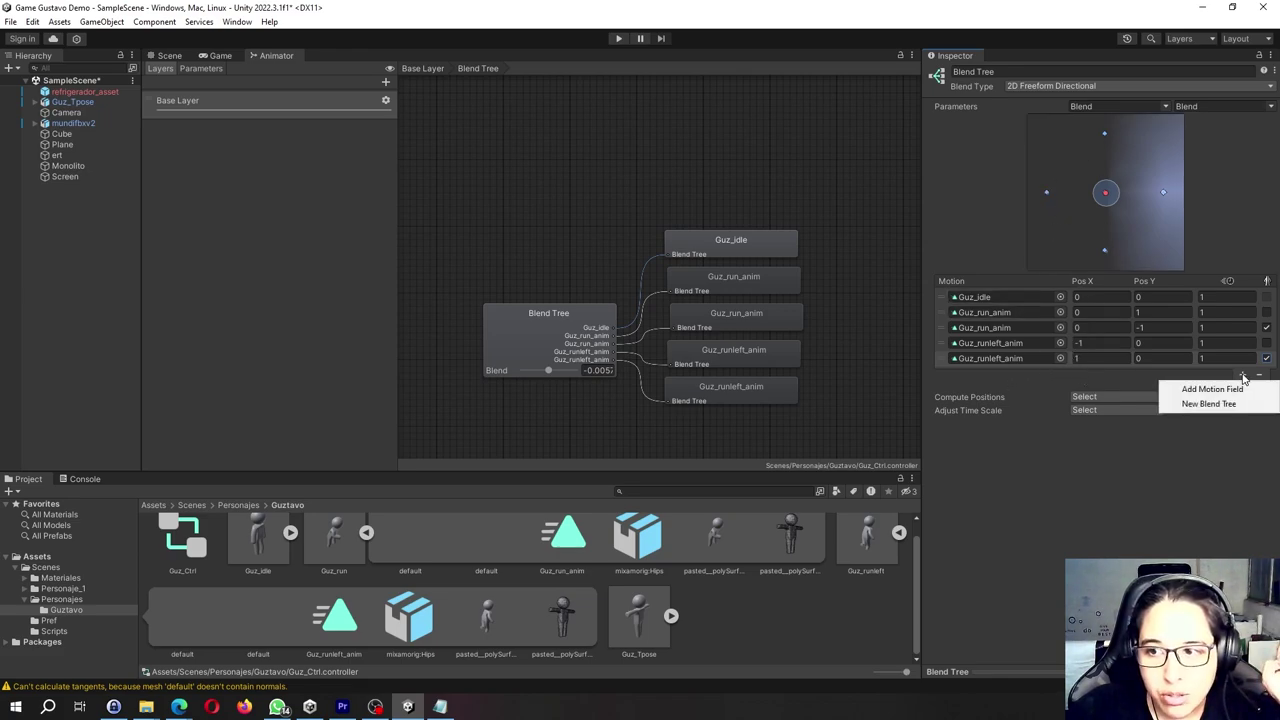
click(1180, 389)
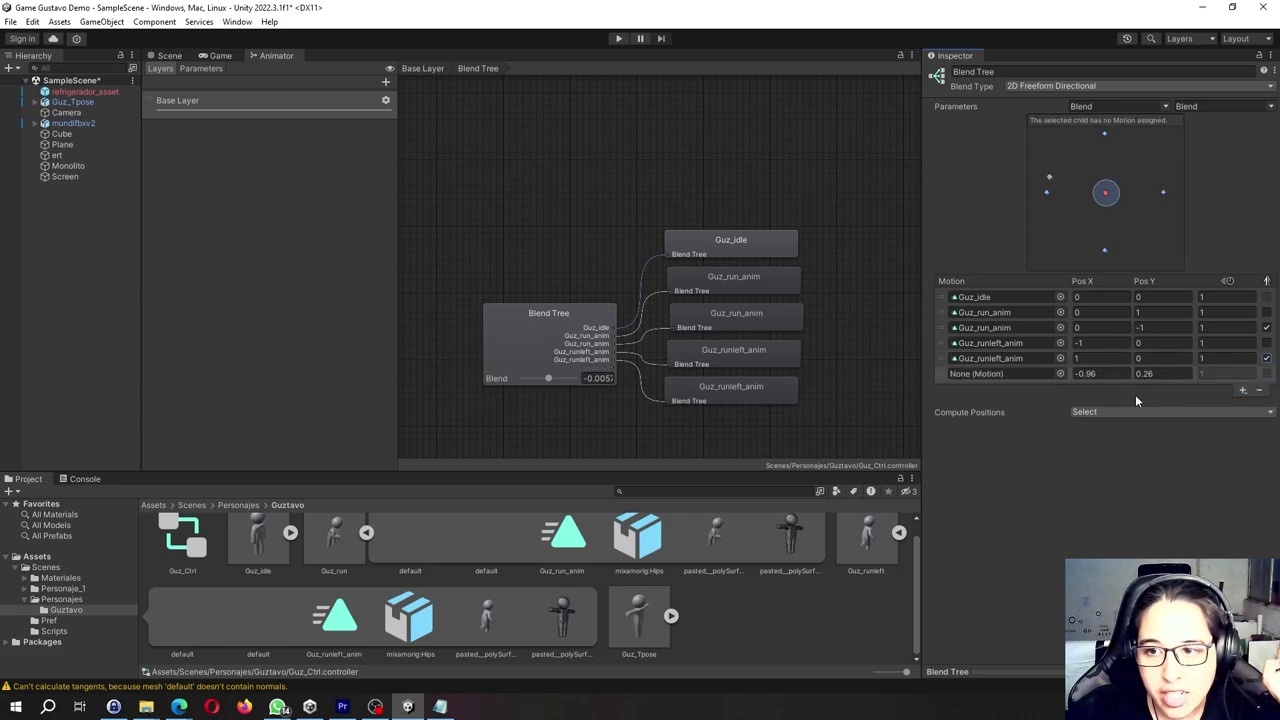
click(1060, 373)
click(1210, 450)
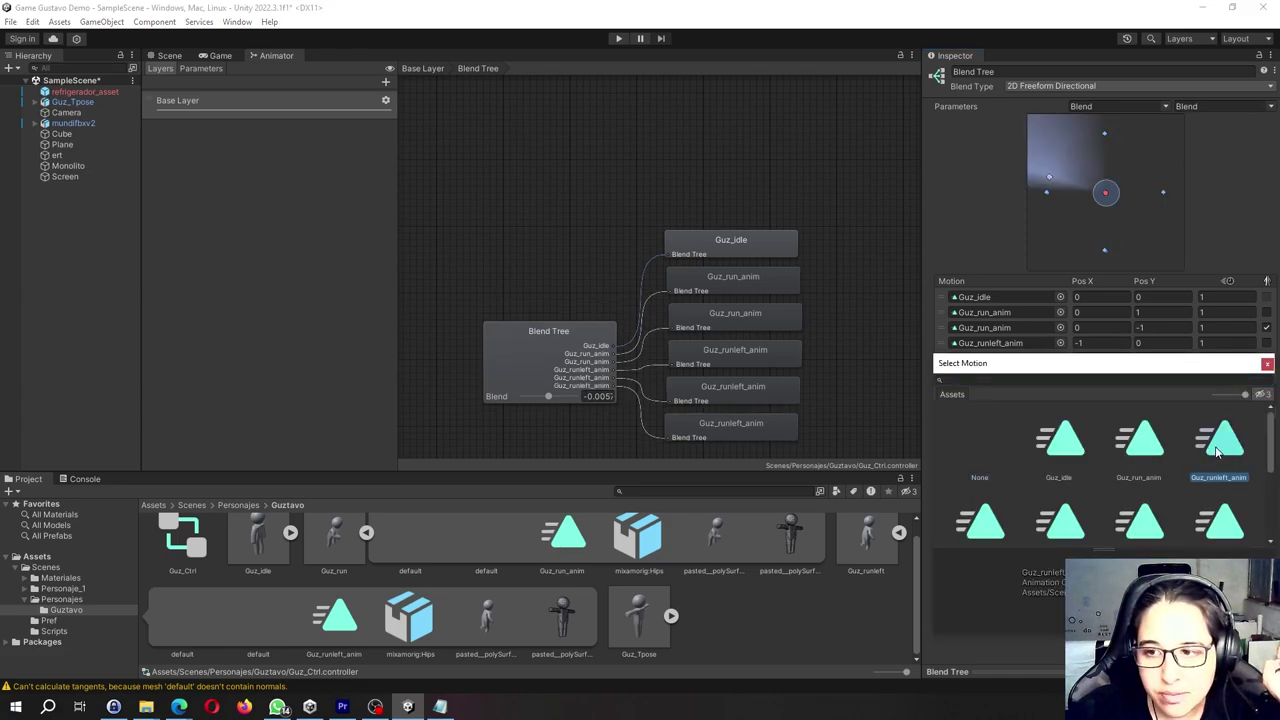
click(1267, 365)
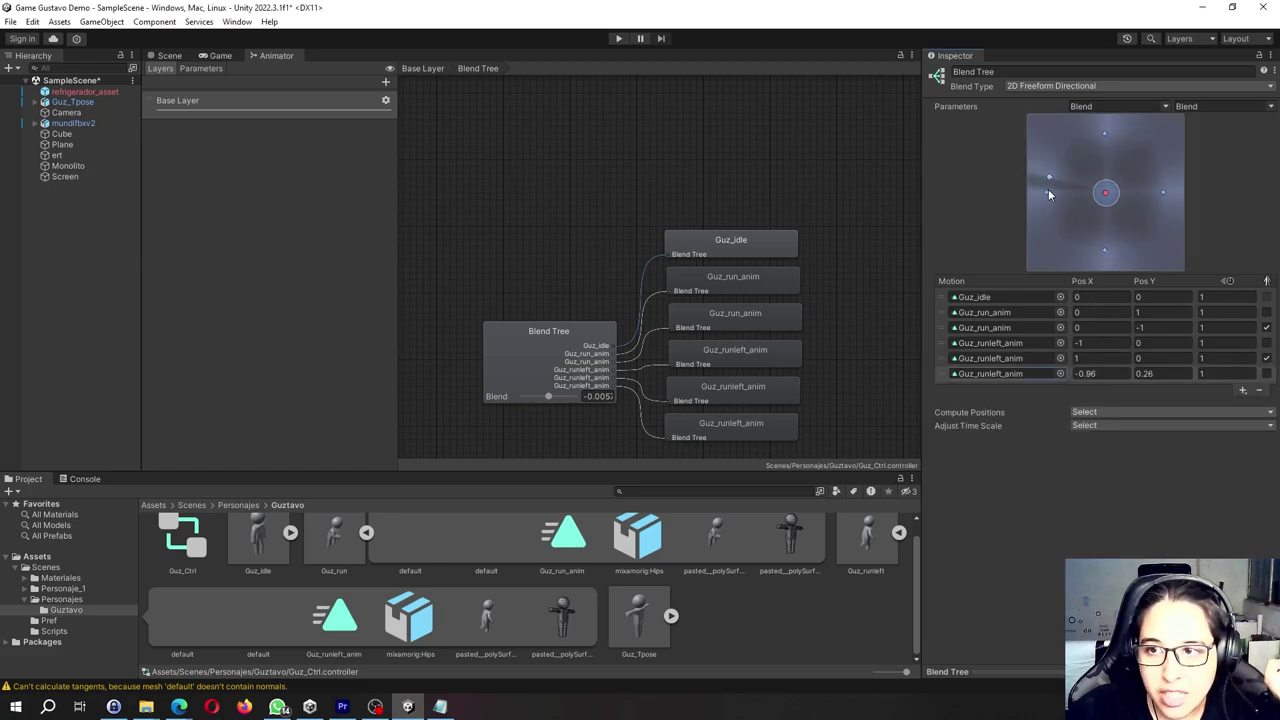
drag(1049, 176, 1049, 257)
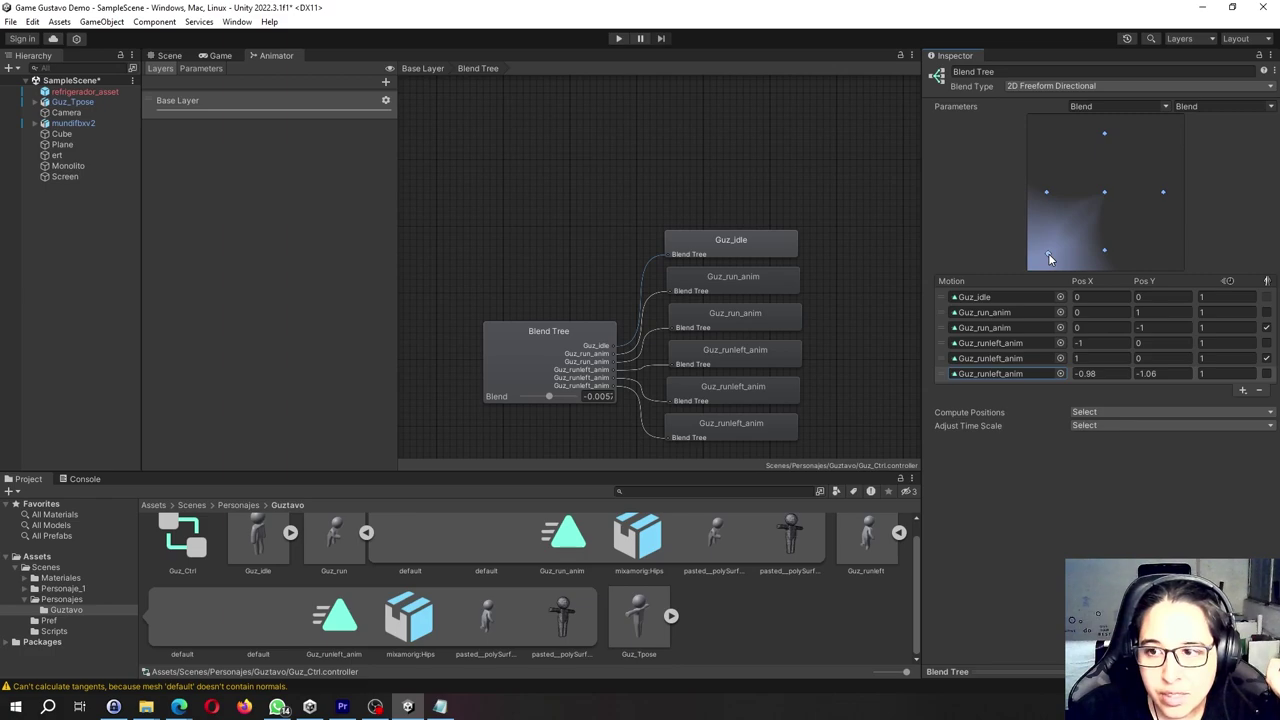
Try positions 0,-1 and then 1,1 for the sixth motion's Pos X and Pos Y.
click(1105, 372)
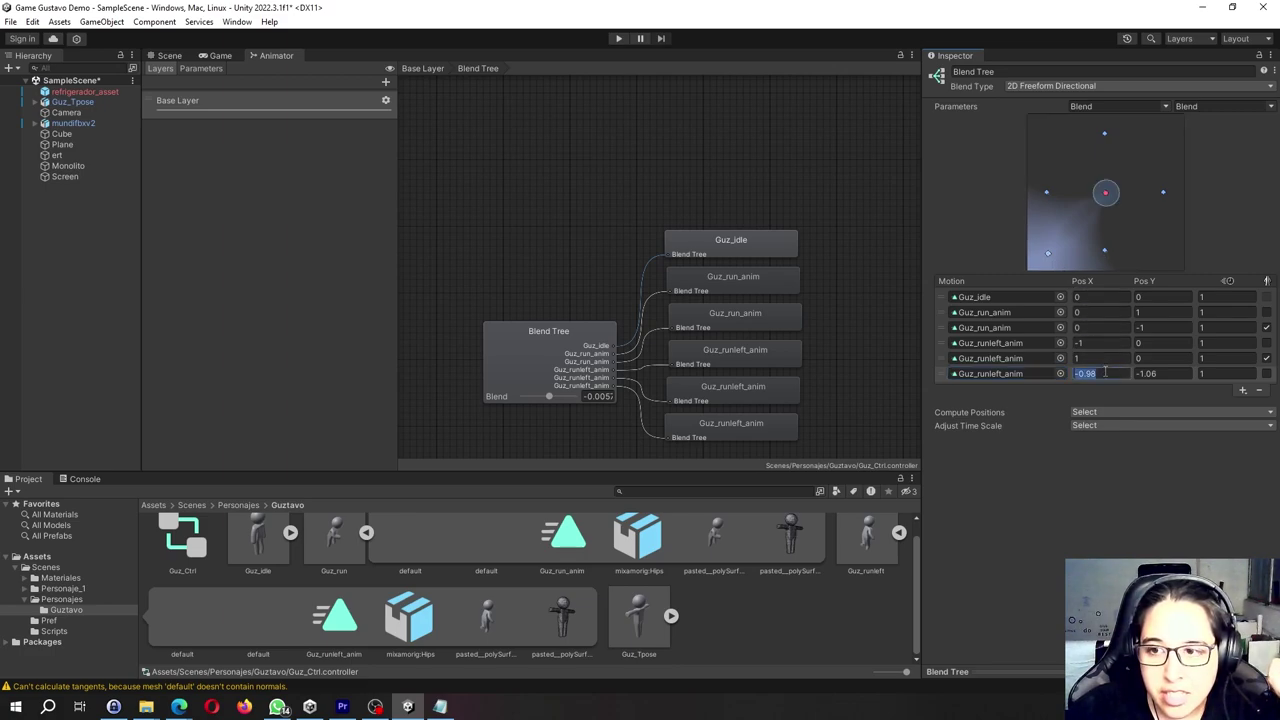
text(0)
key(Tab)
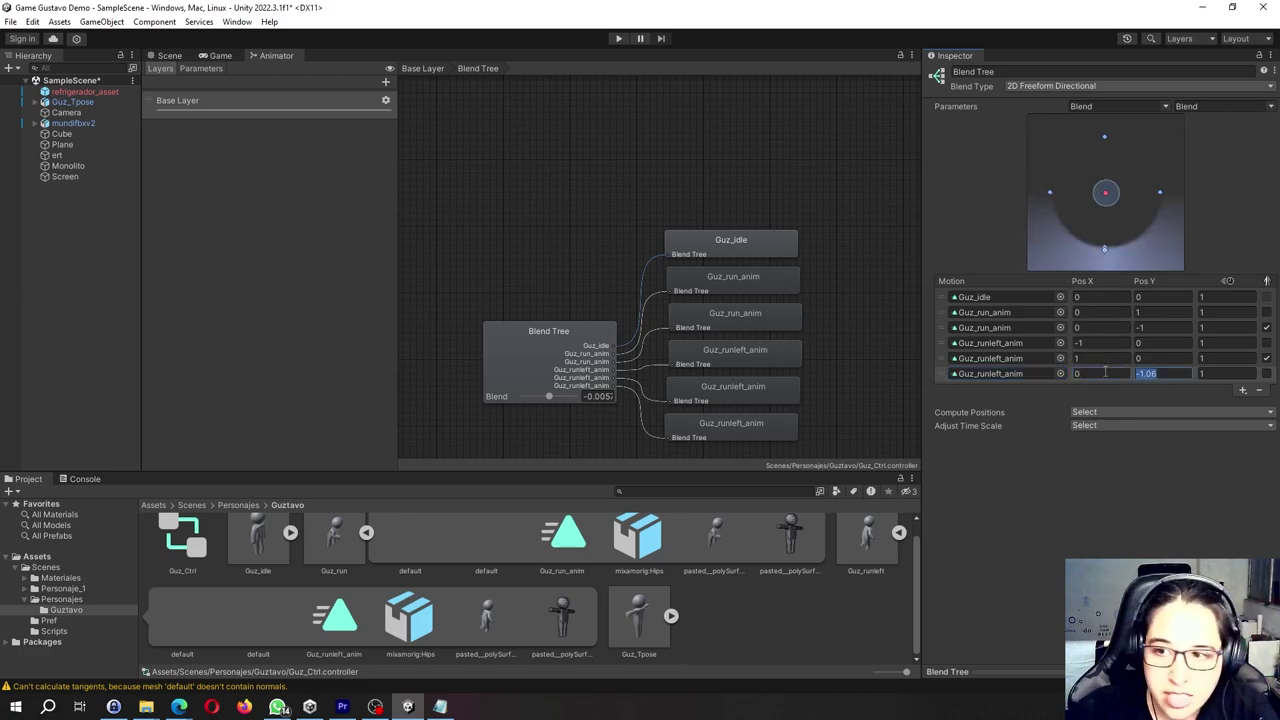
text(-1)
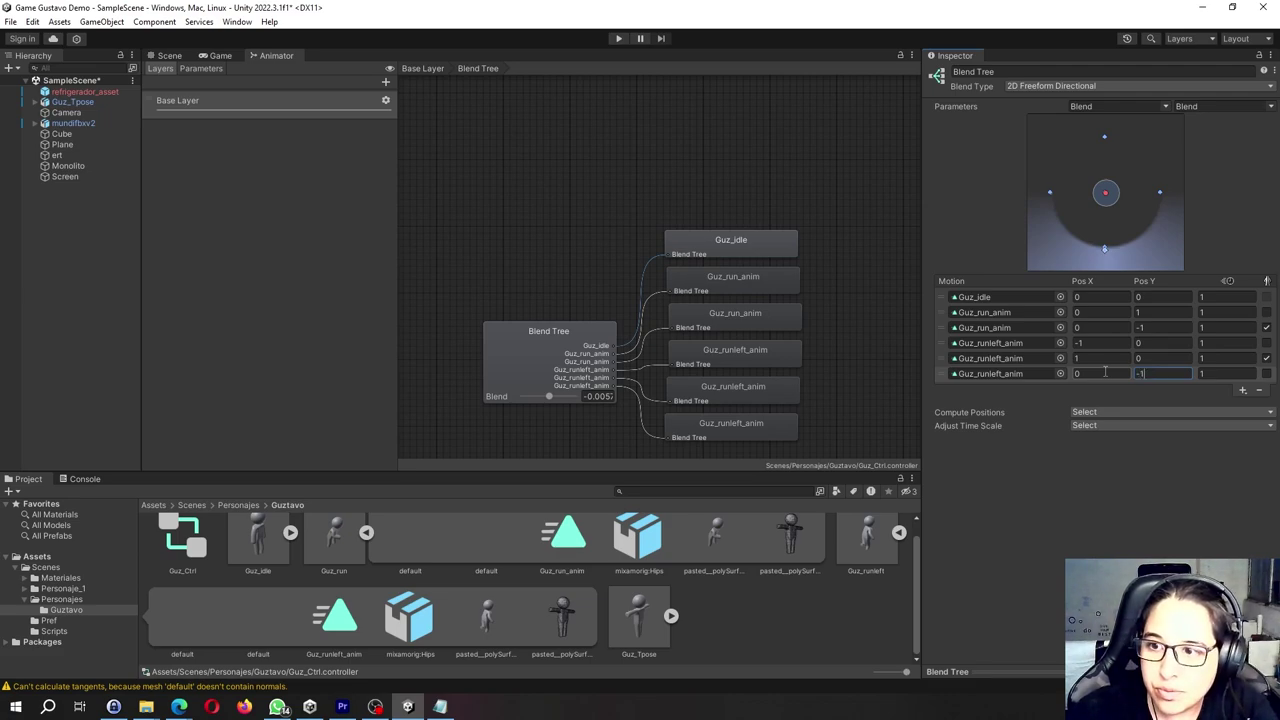
key(Tab)
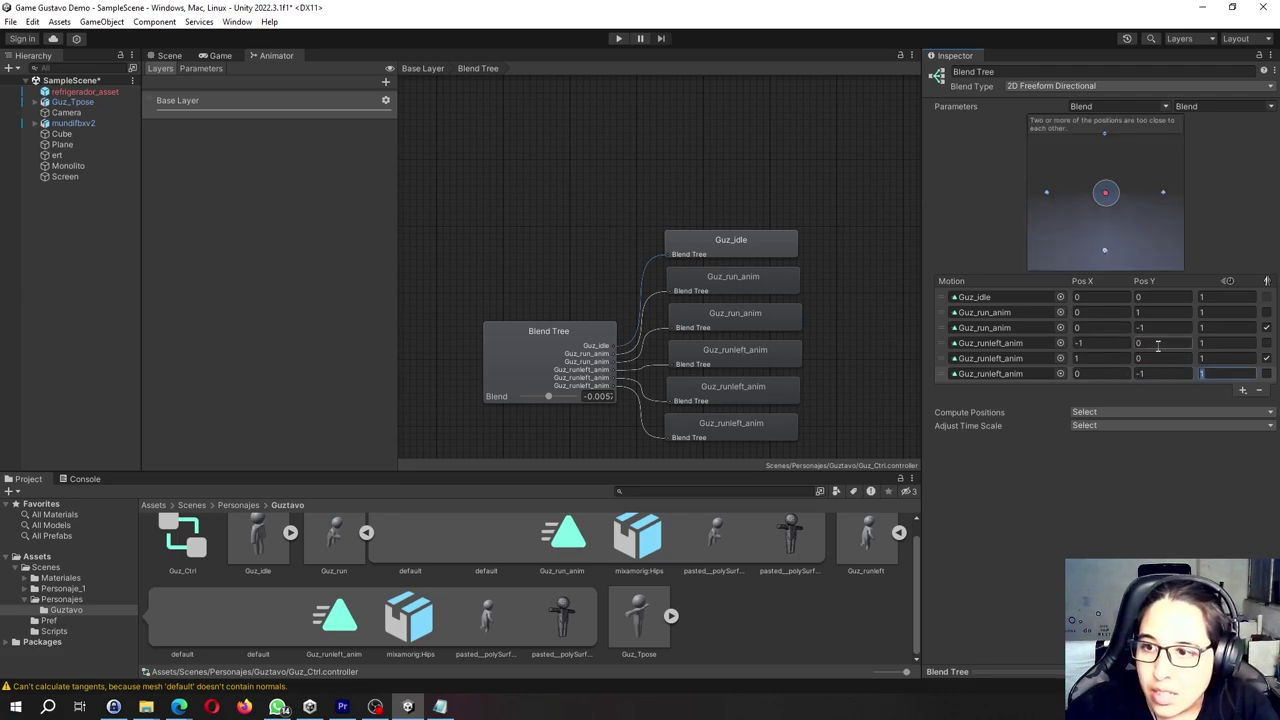
click(1097, 372)
text(1)
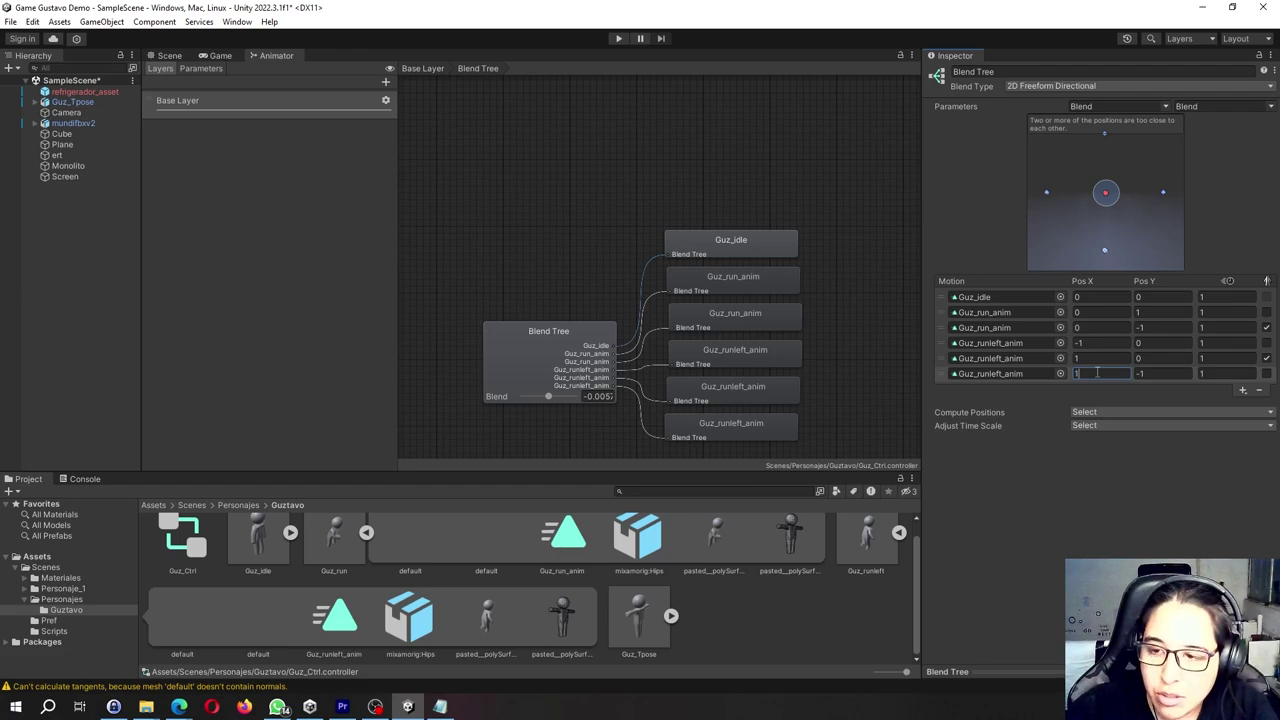
key(Tab)
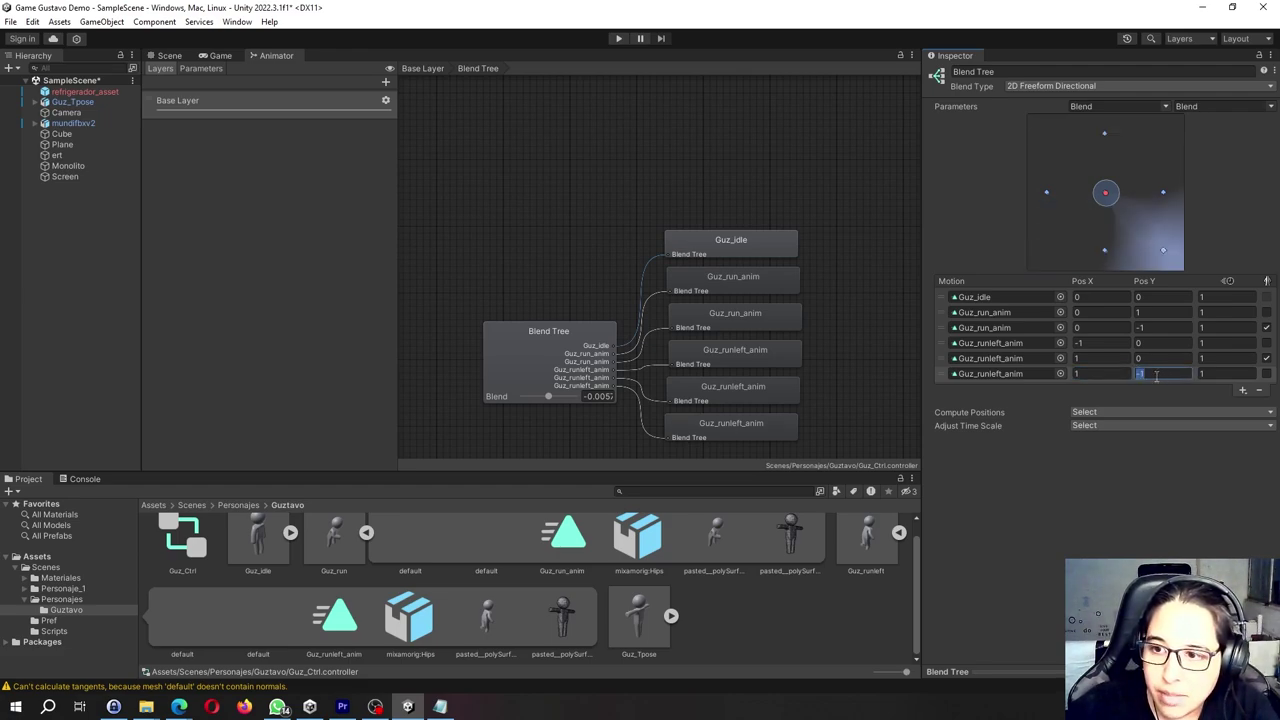
text(1)
key(Tab)
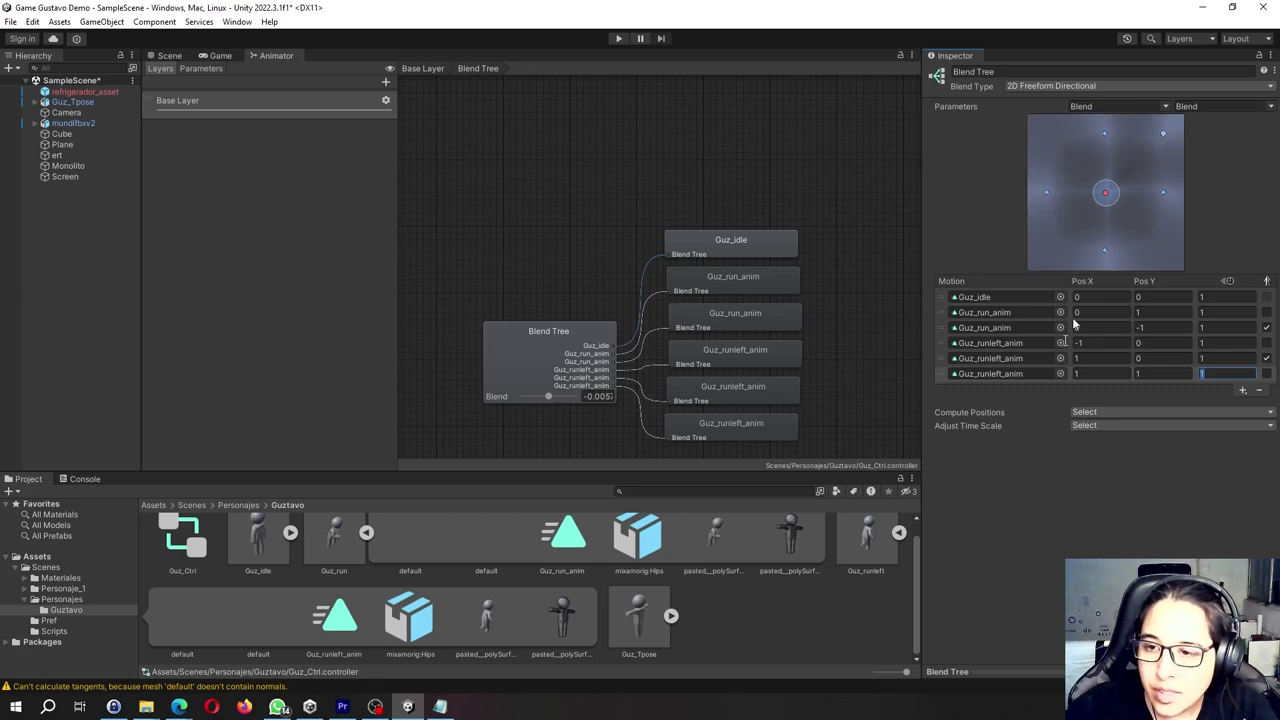
Set the sixth motion to Pos X 1, Pos Y -1 and tick its Mirror checkbox.
click(1104, 376)
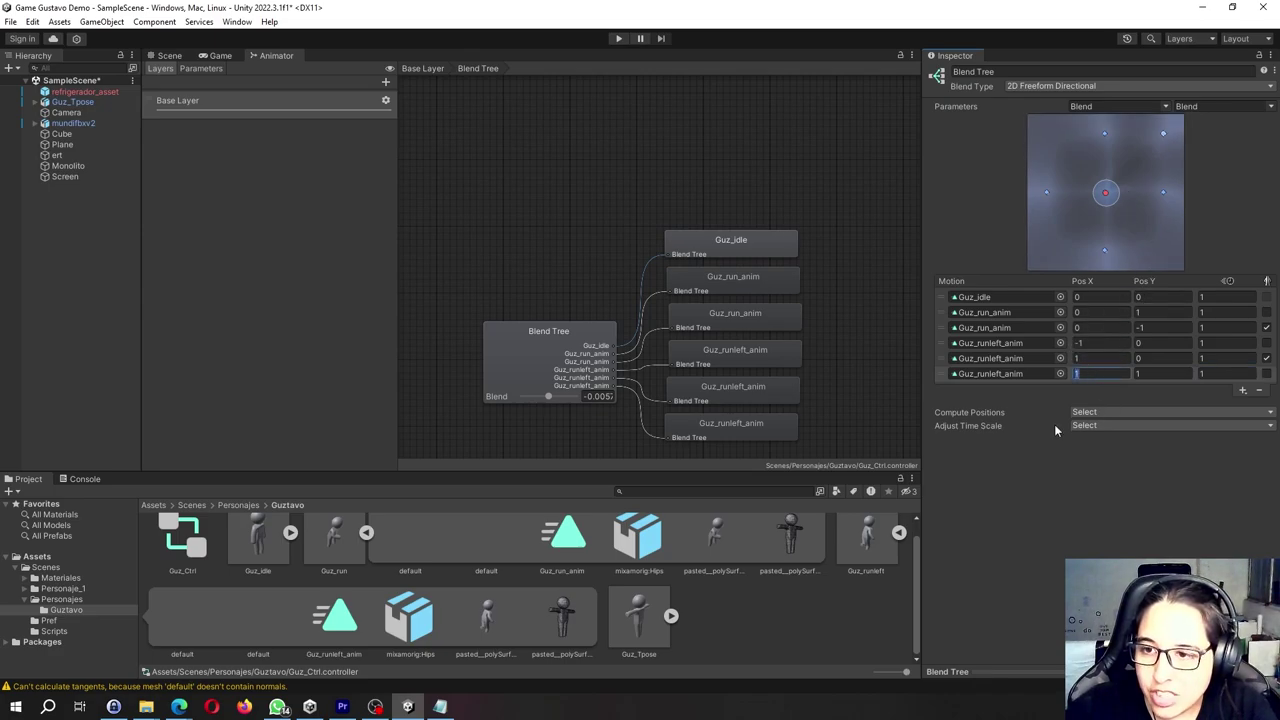
text(0)
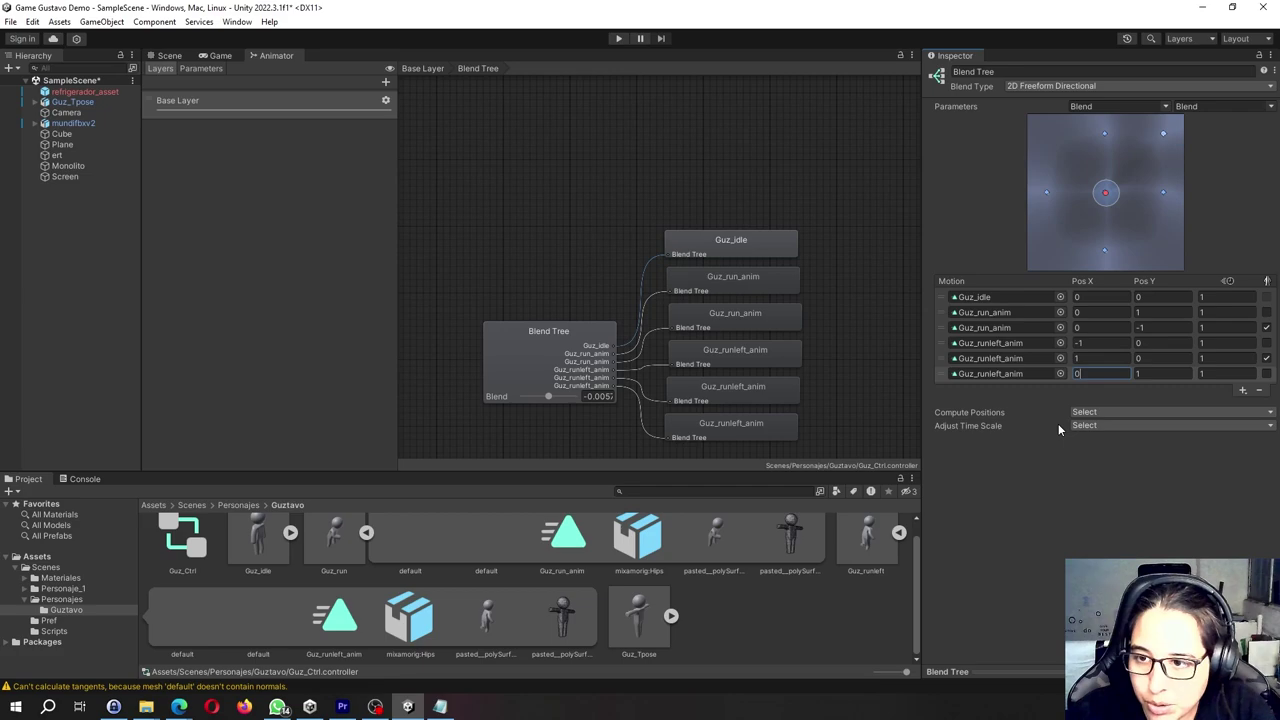
key(Tab)
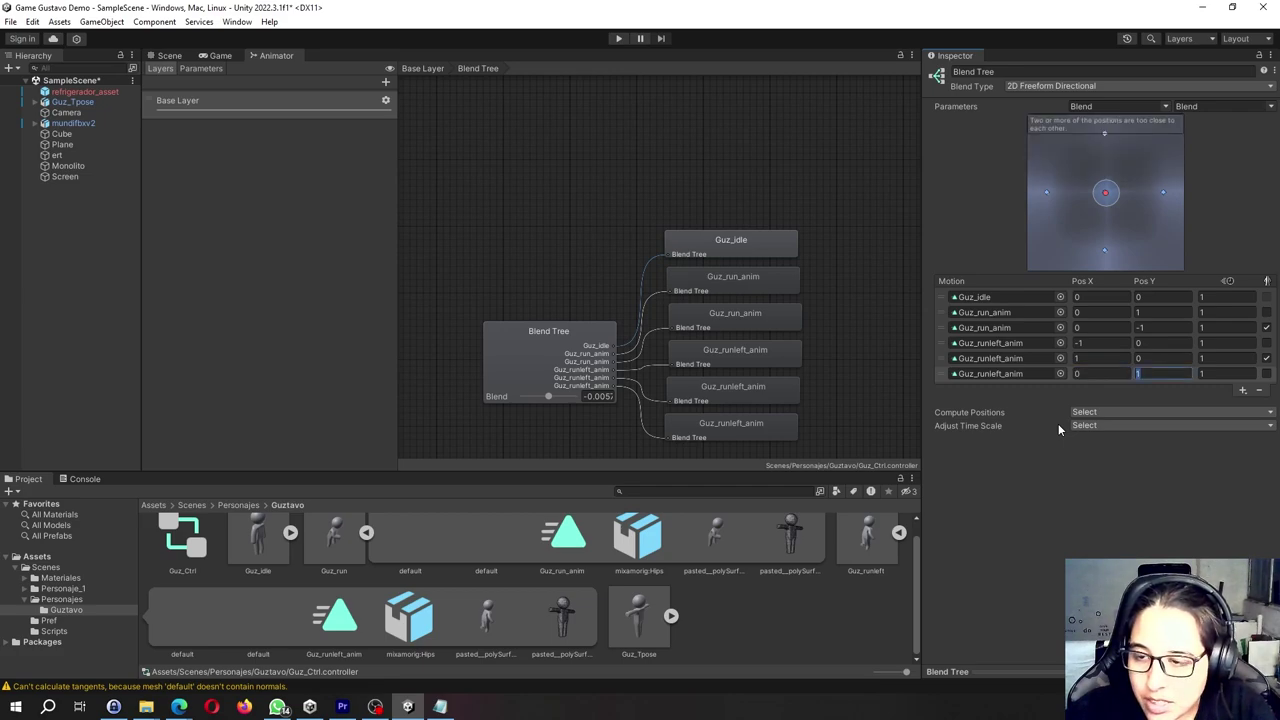
key(Tab)
key(Tab)
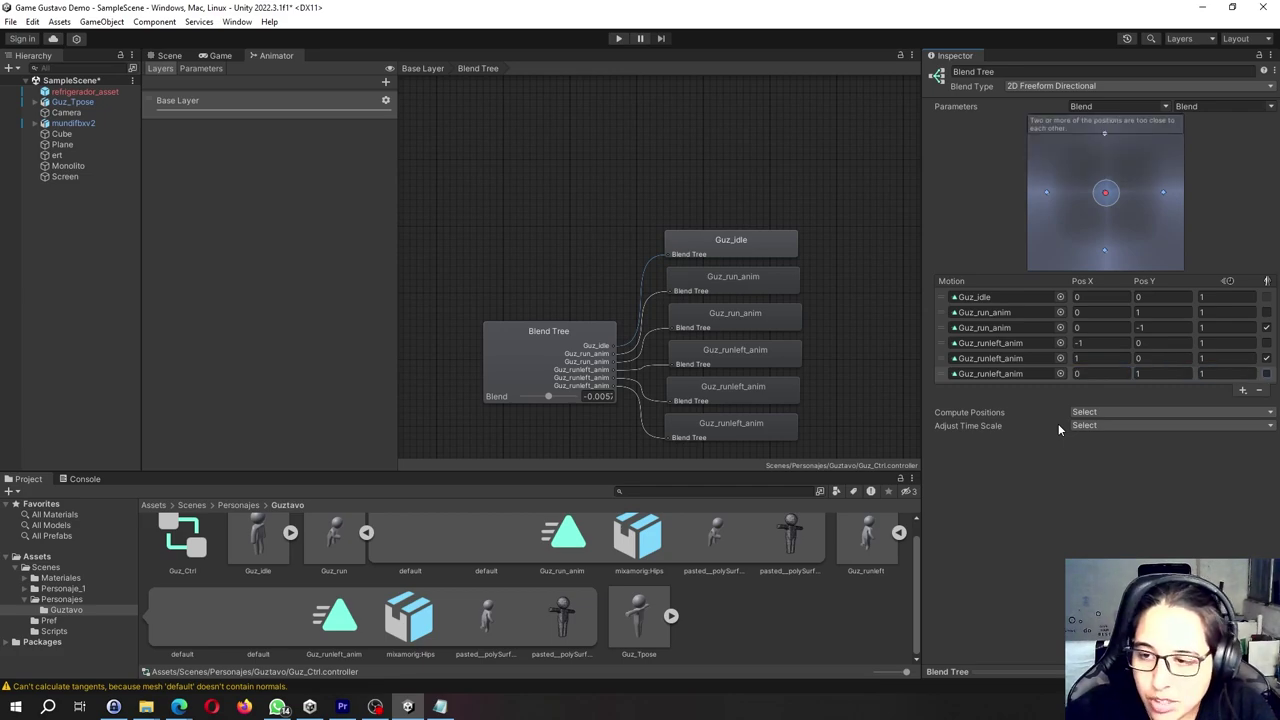
click(1088, 374)
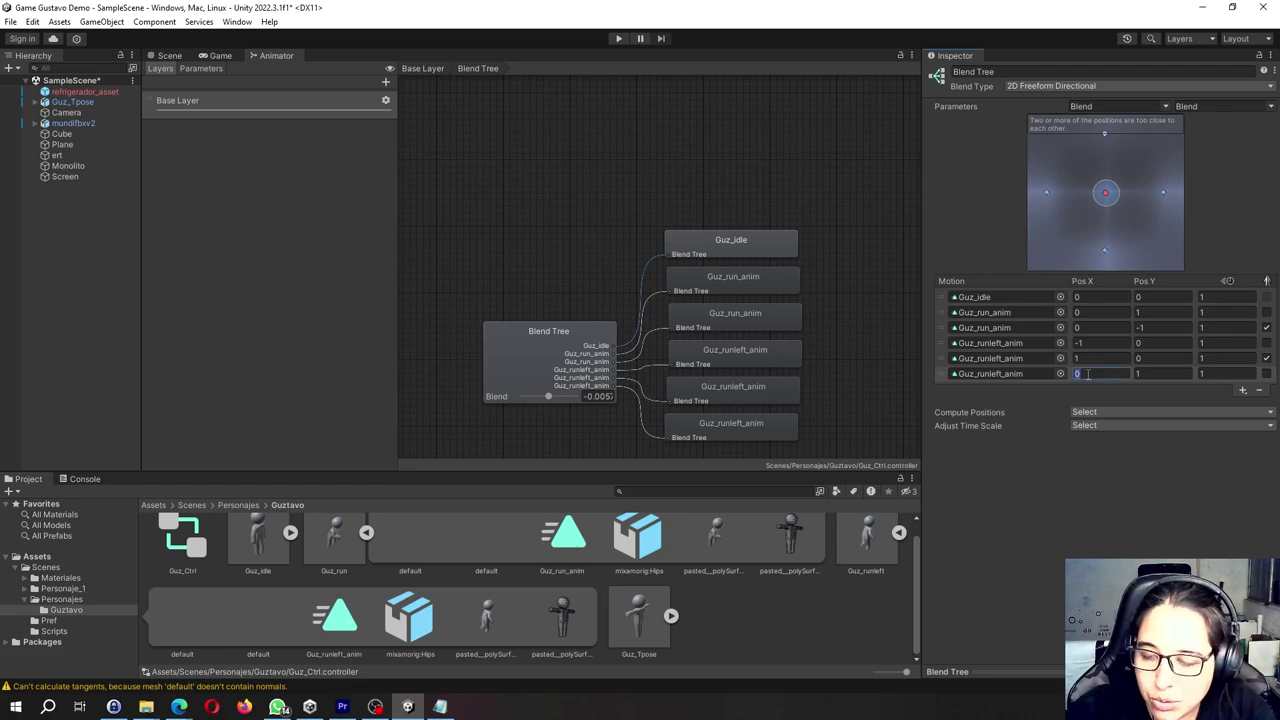
text(1)
key(Tab)
key(Tab)
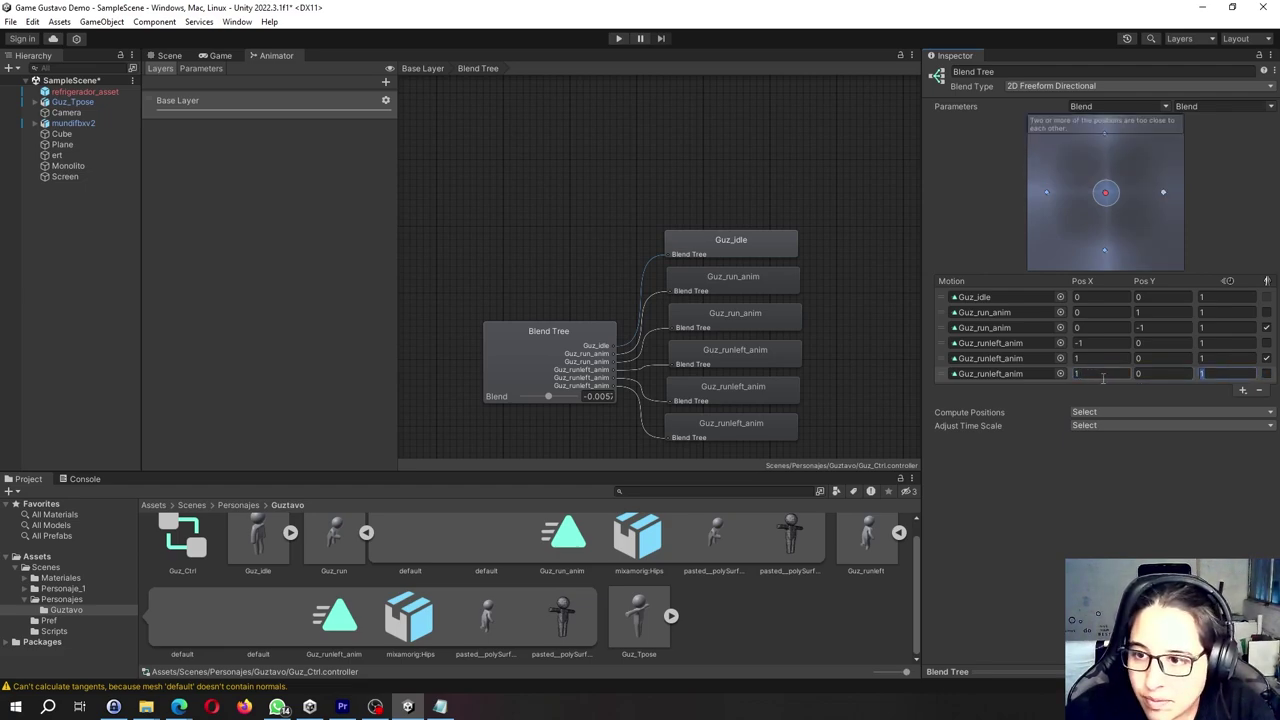
click(1140, 373)
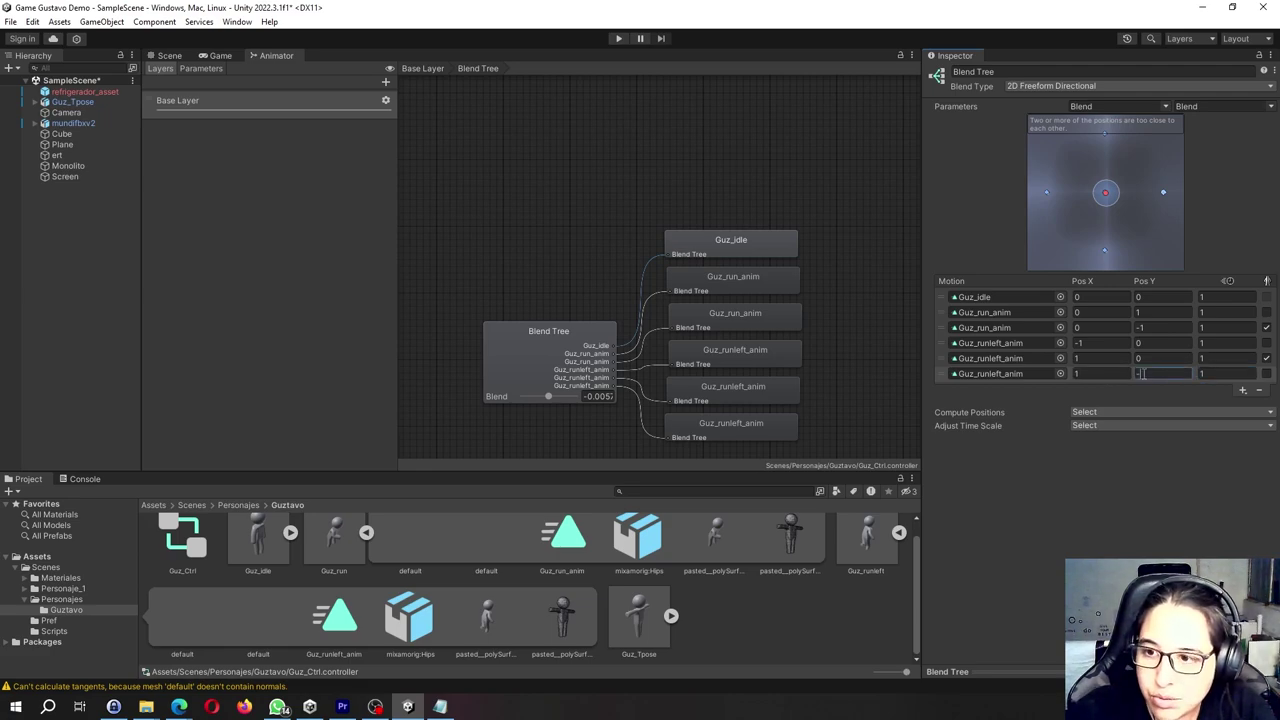
text(-1)
key(Tab)
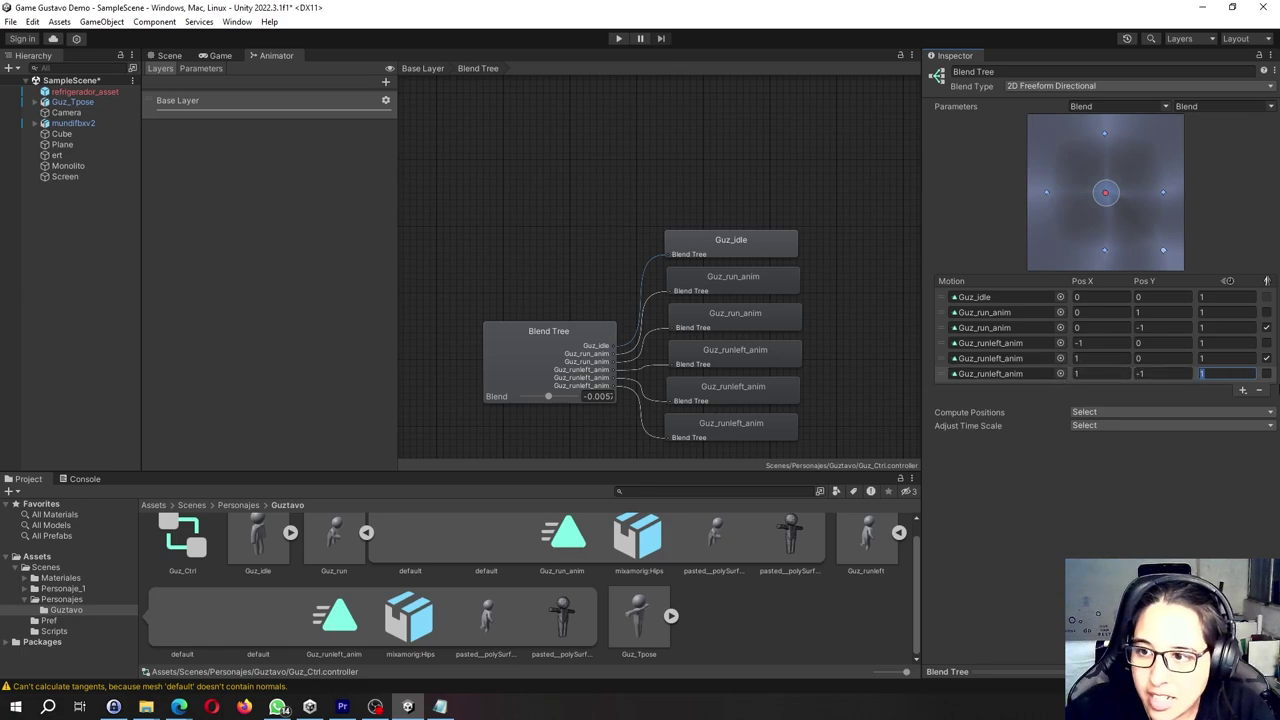
click(1267, 374)
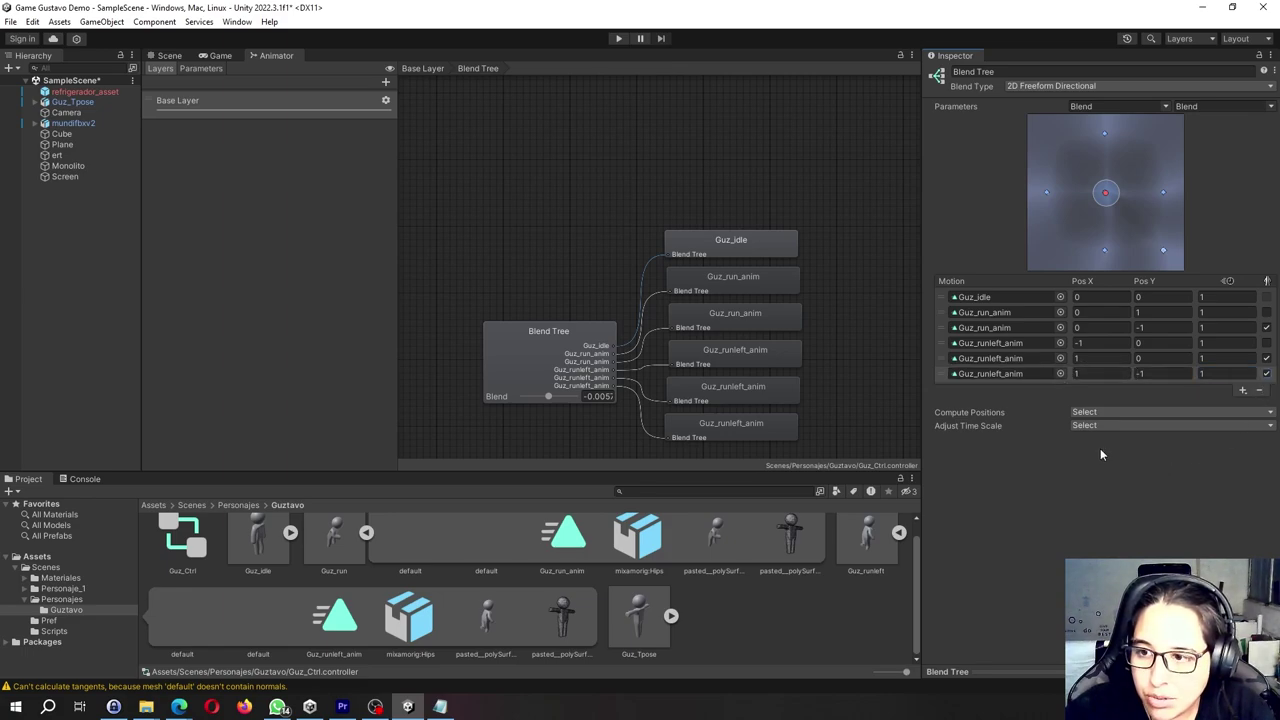
Add a seventh motion field assigned to Guz_runleft_anim.
click(1243, 393)
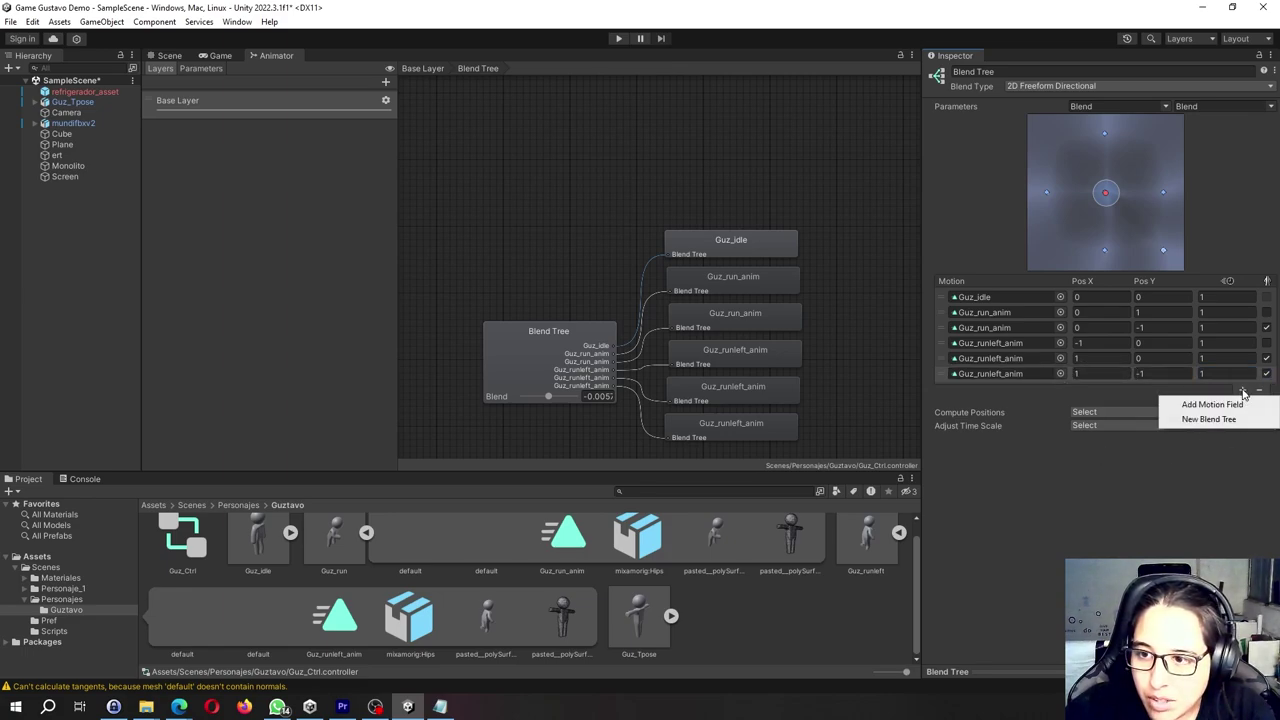
click(1195, 405)
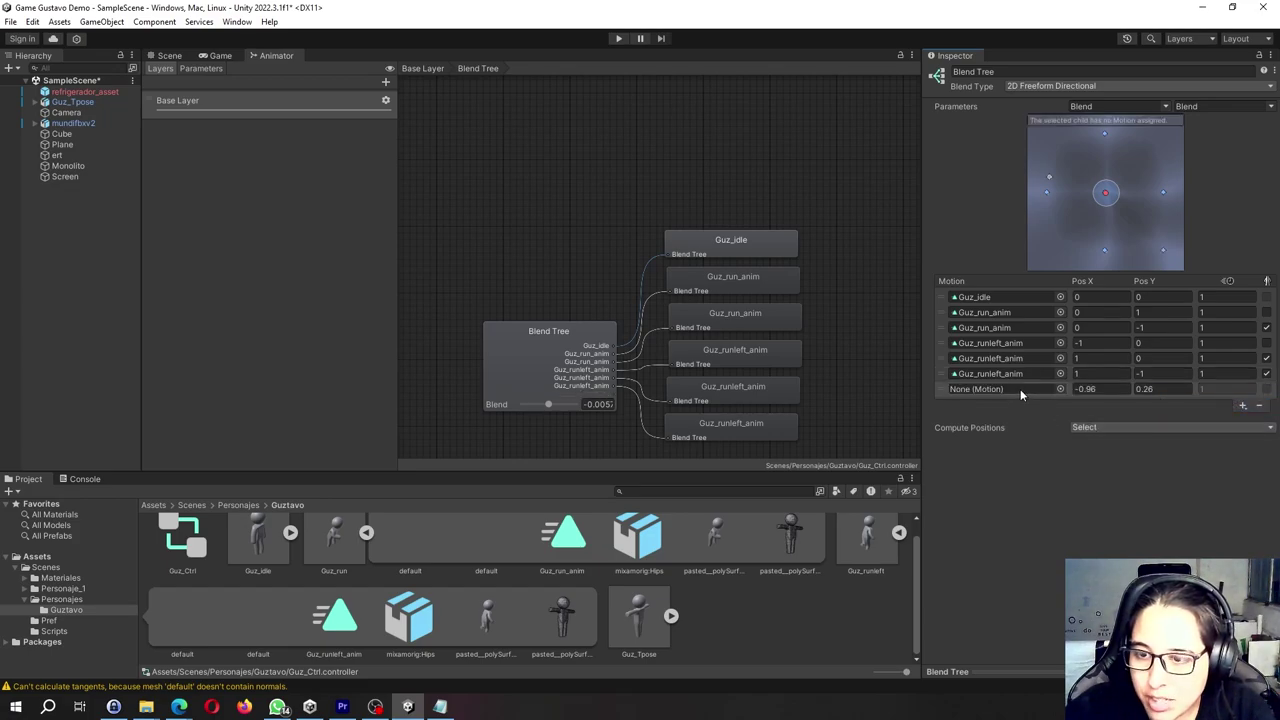
click(1060, 389)
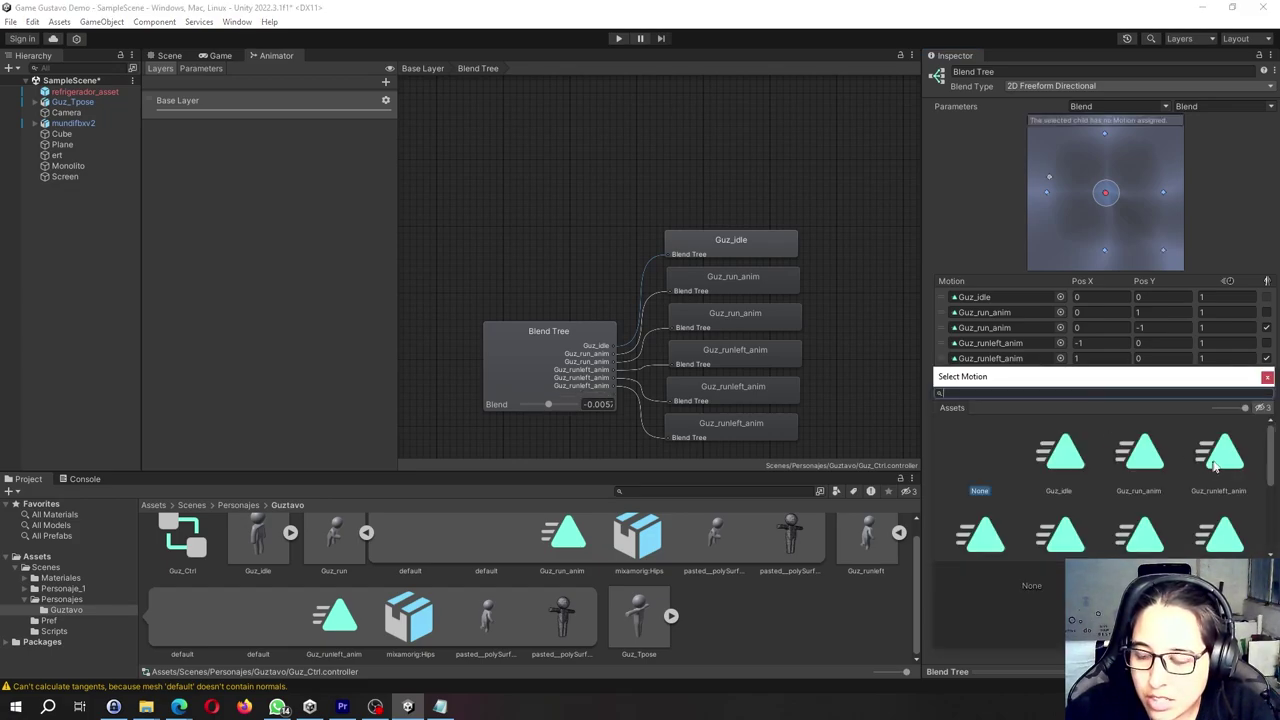
click(1212, 458)
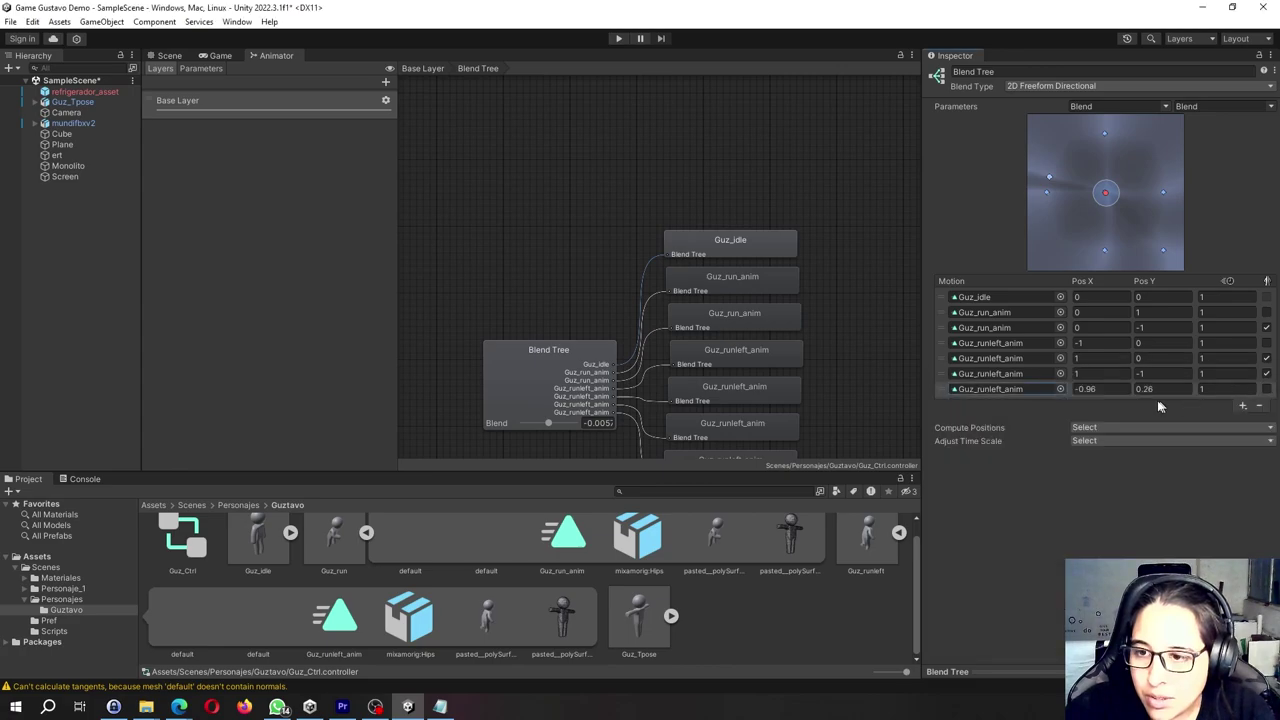
click(1267, 376)
Position the seventh motion at Pos X -1, Pos Y -1, unmirrored.
click(1107, 391)
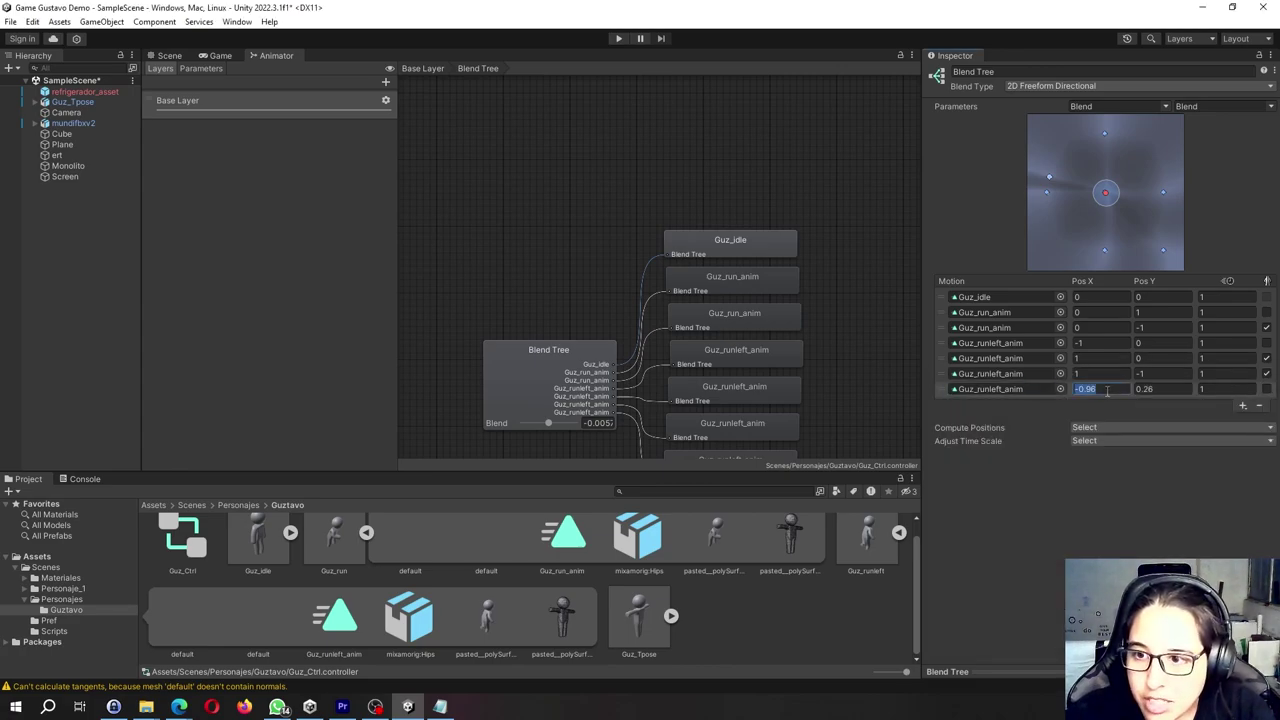
text(-1)
key(Tab)
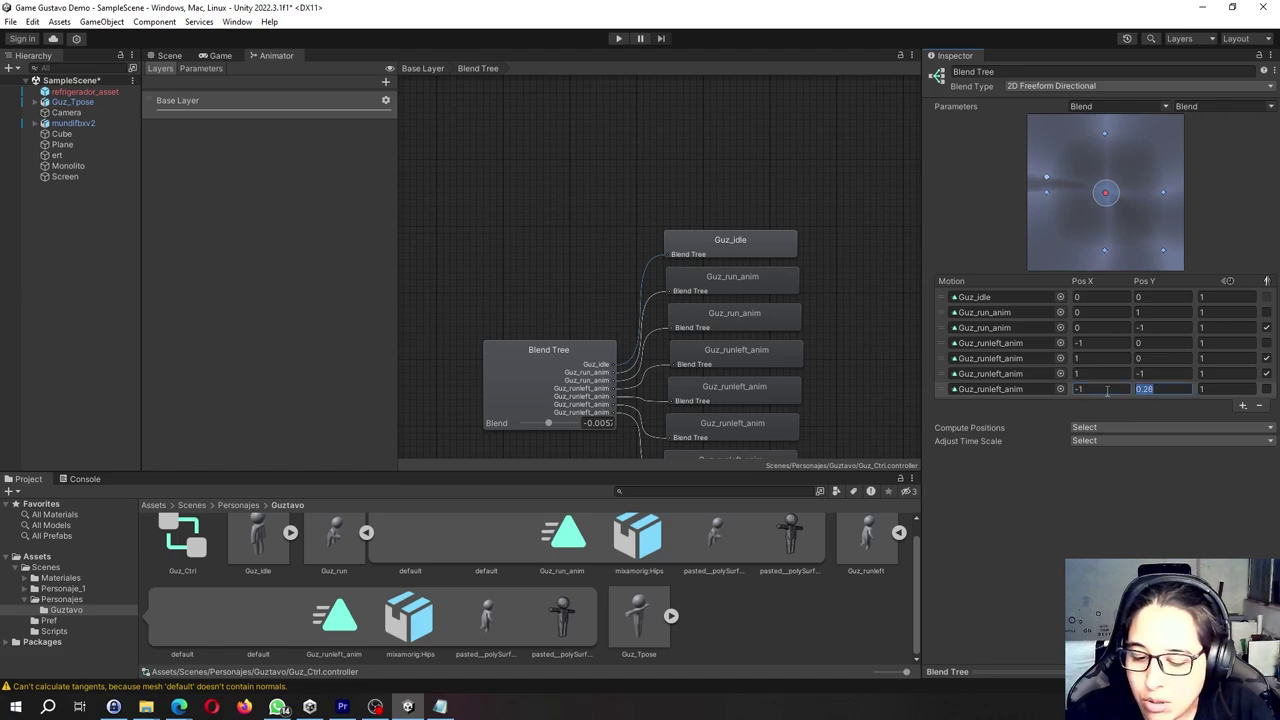
text(0)
click(1107, 391)
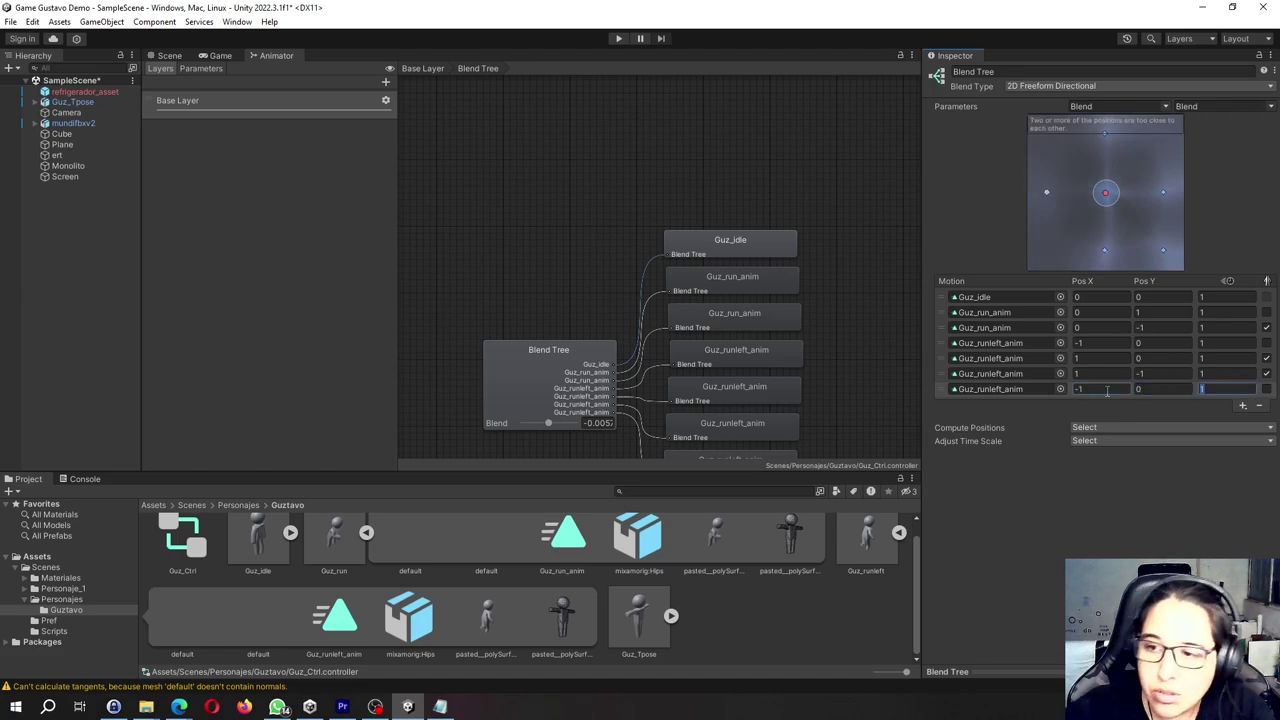
text(1)
key(Tab)
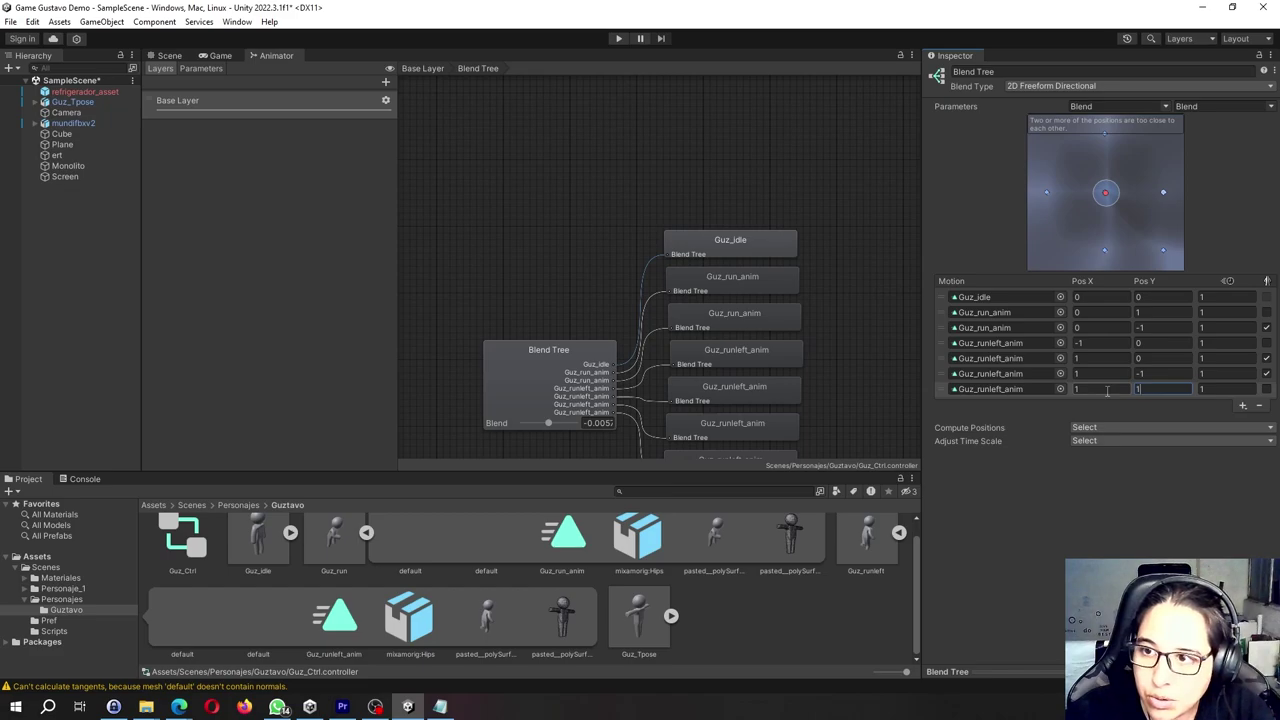
key(Tab)
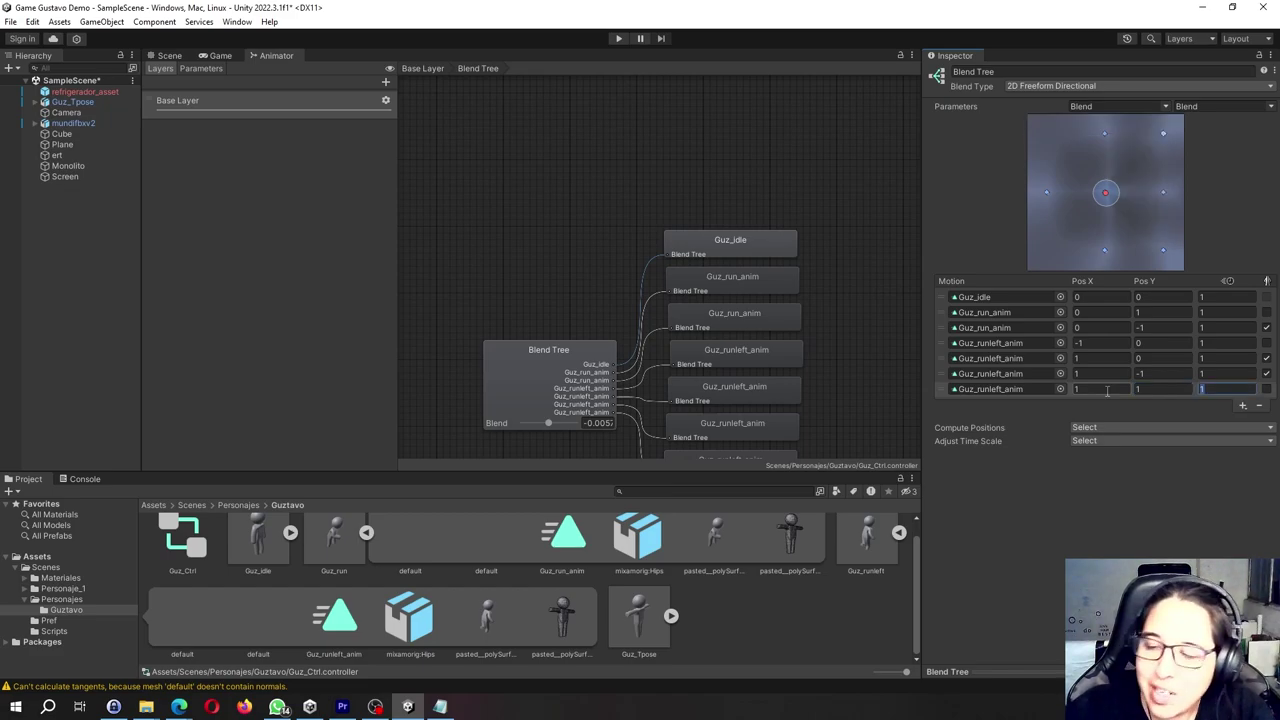
click(1107, 391)
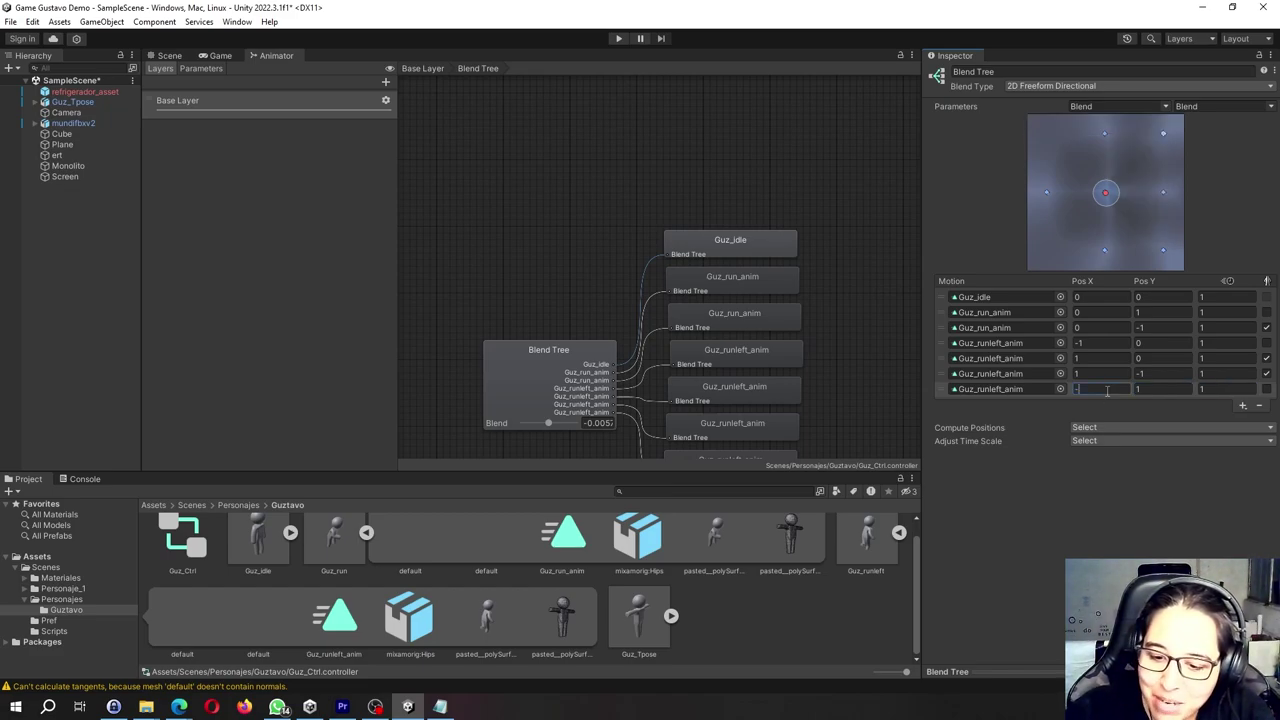
text(-1)
key(Tab)
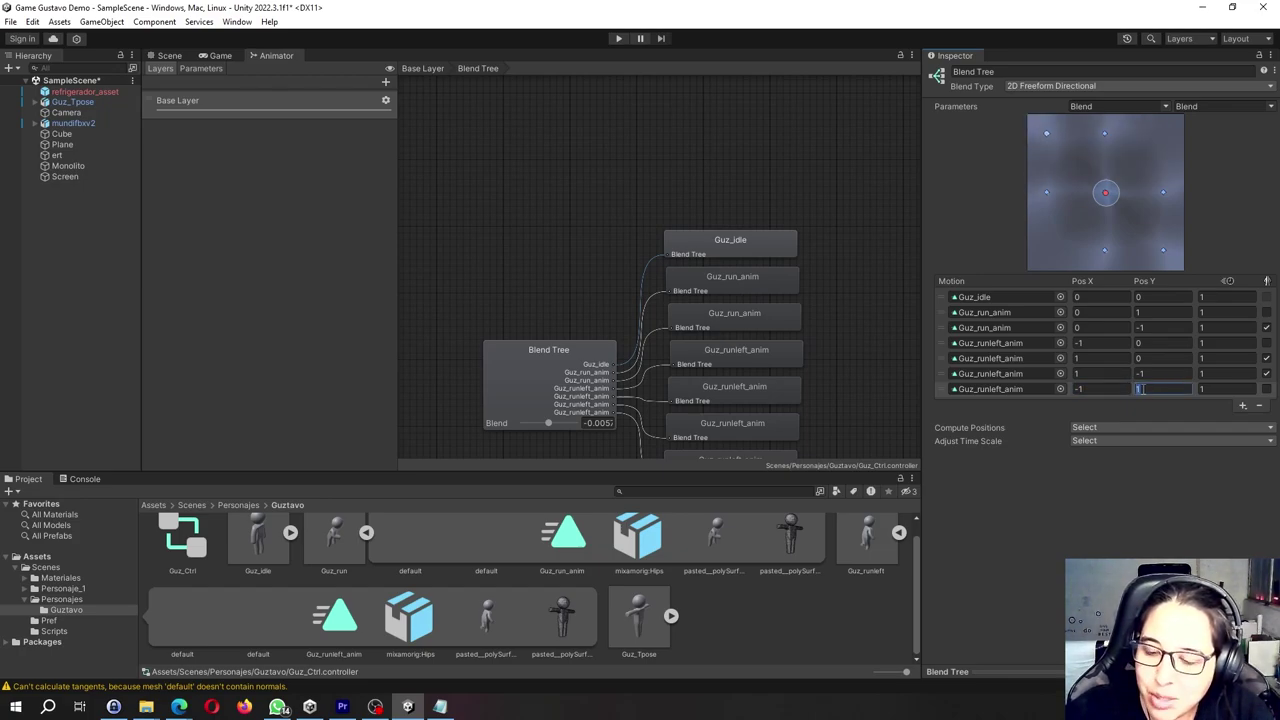
text(-1)
key(Tab)
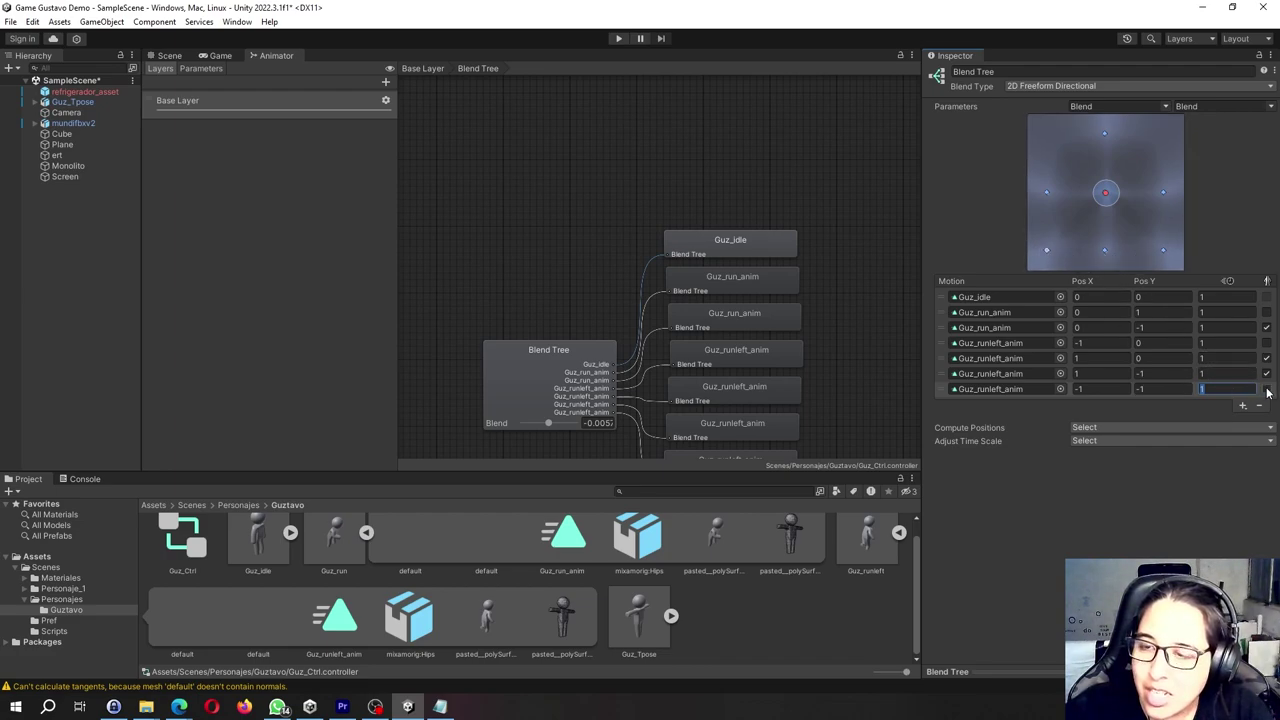
click(1073, 537)
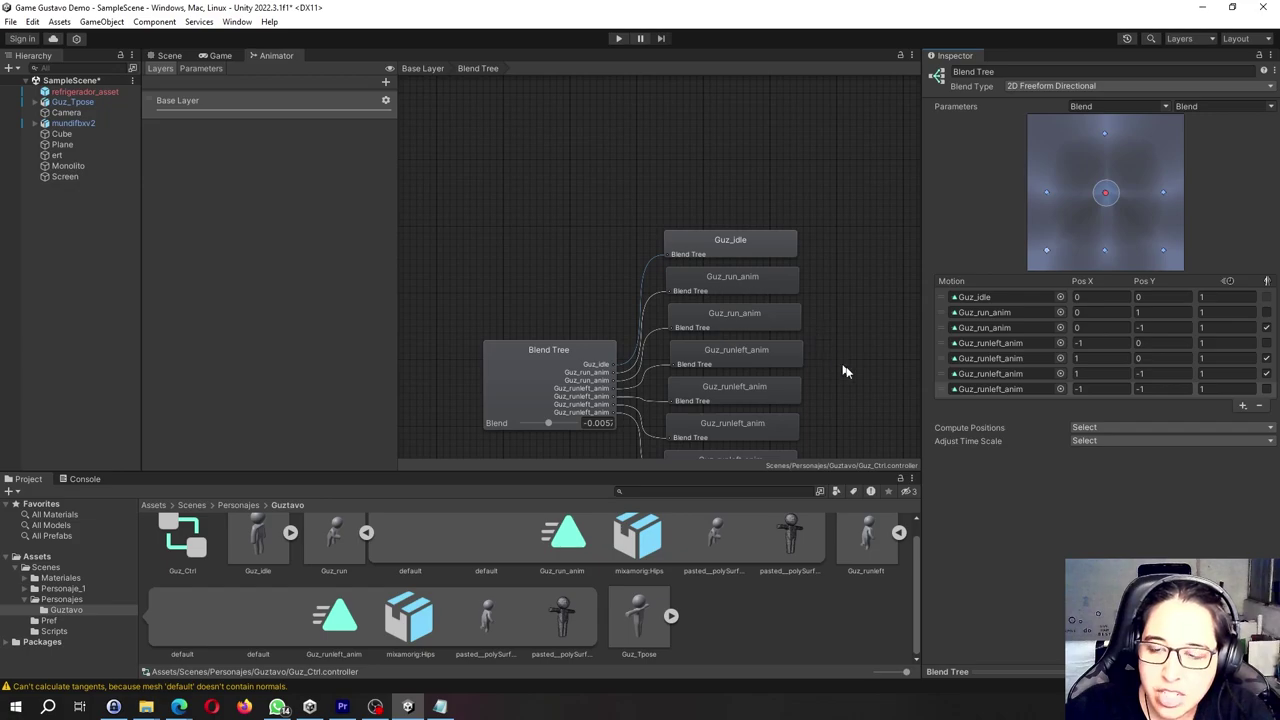
mouse_move(846, 369)
middle_down()
mouse_move(820, 333)
mouse_move(784, 317)
middle_up()
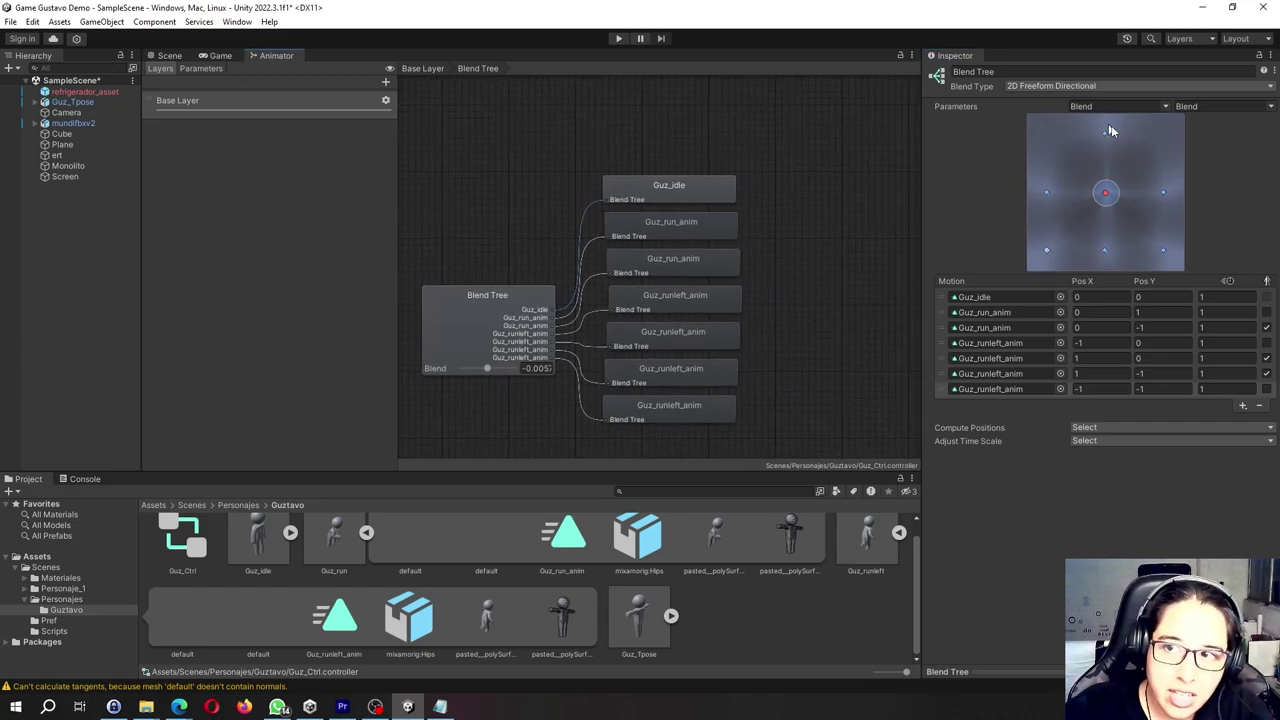